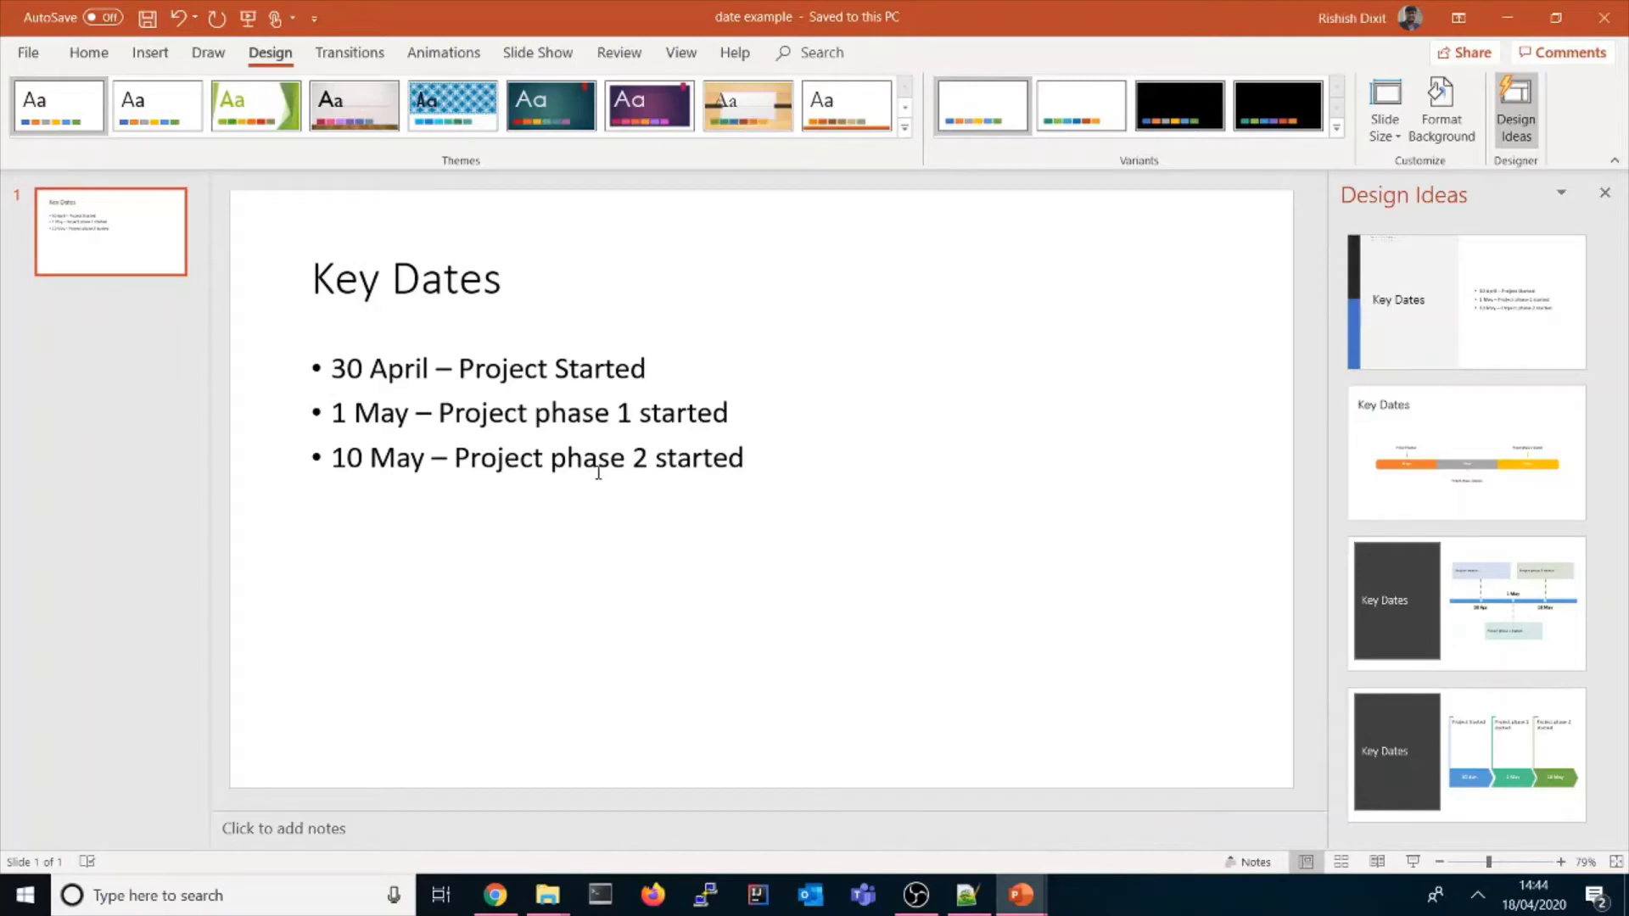
{"action": "left_click", "coordinate": [609, 465]}
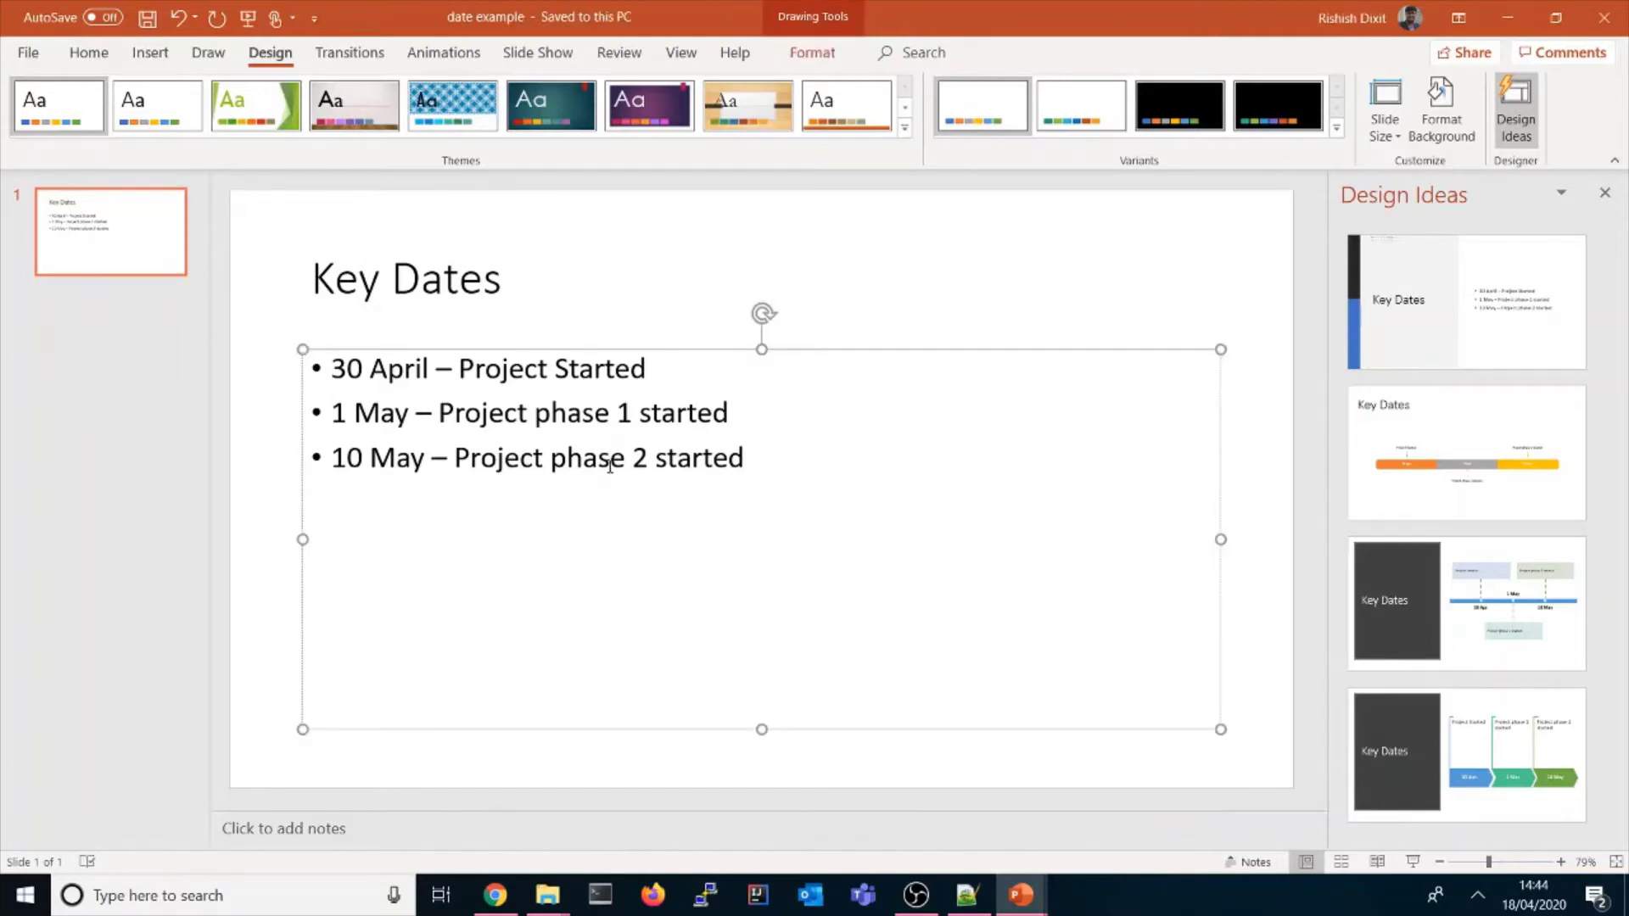
{"action": "left_click", "coordinate": [336, 280]}
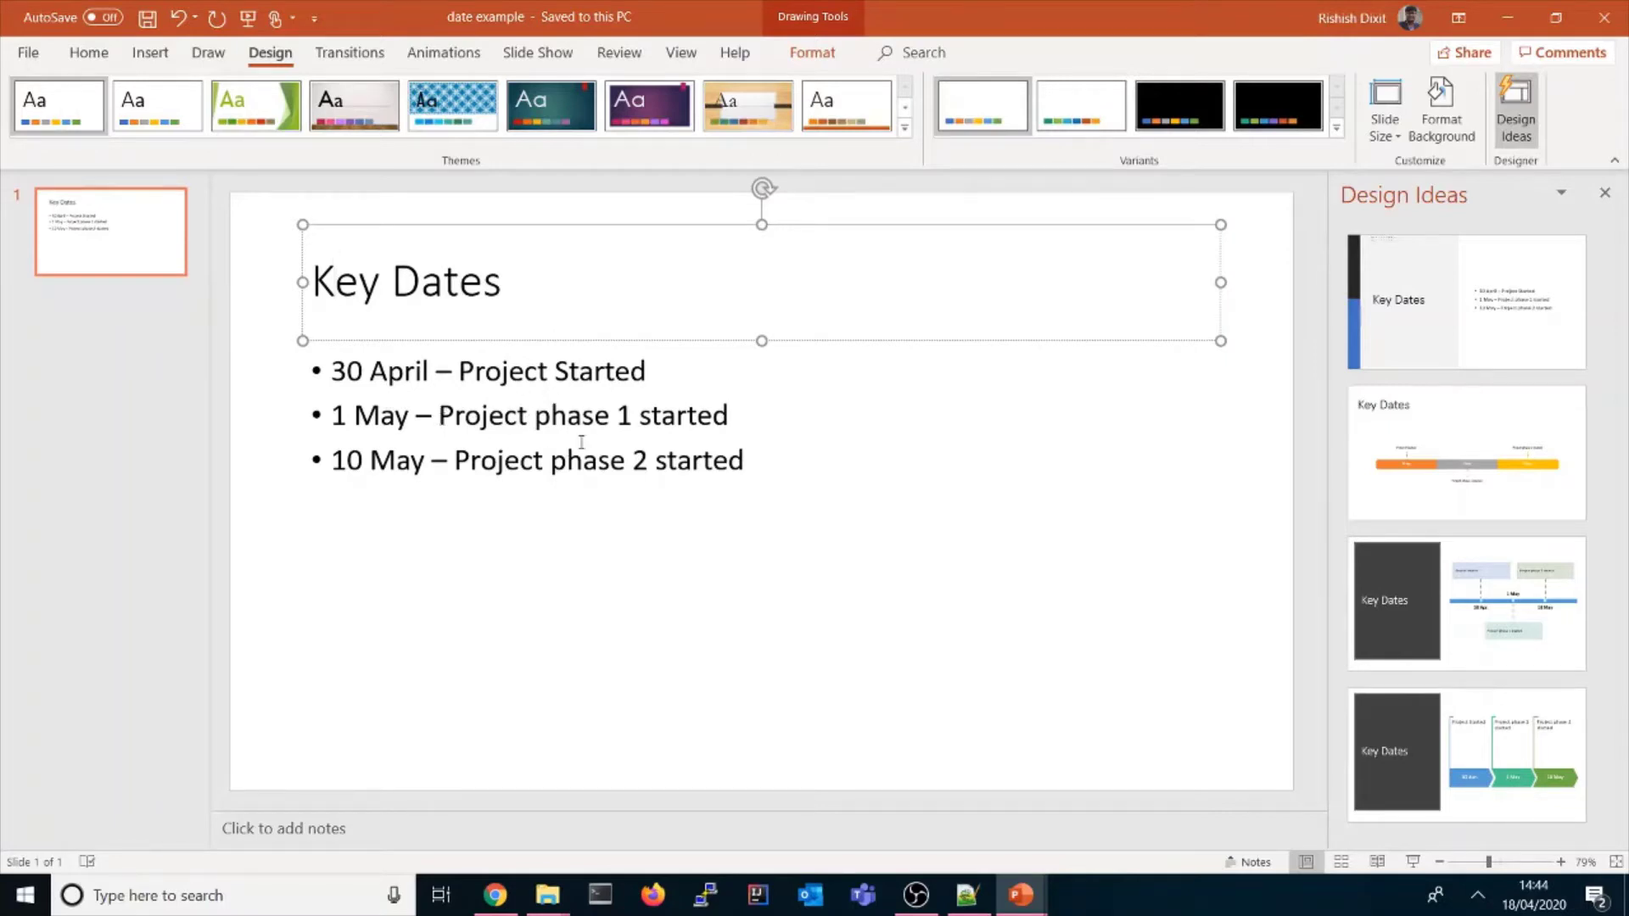
{"action": "left_click", "coordinate": [472, 467]}
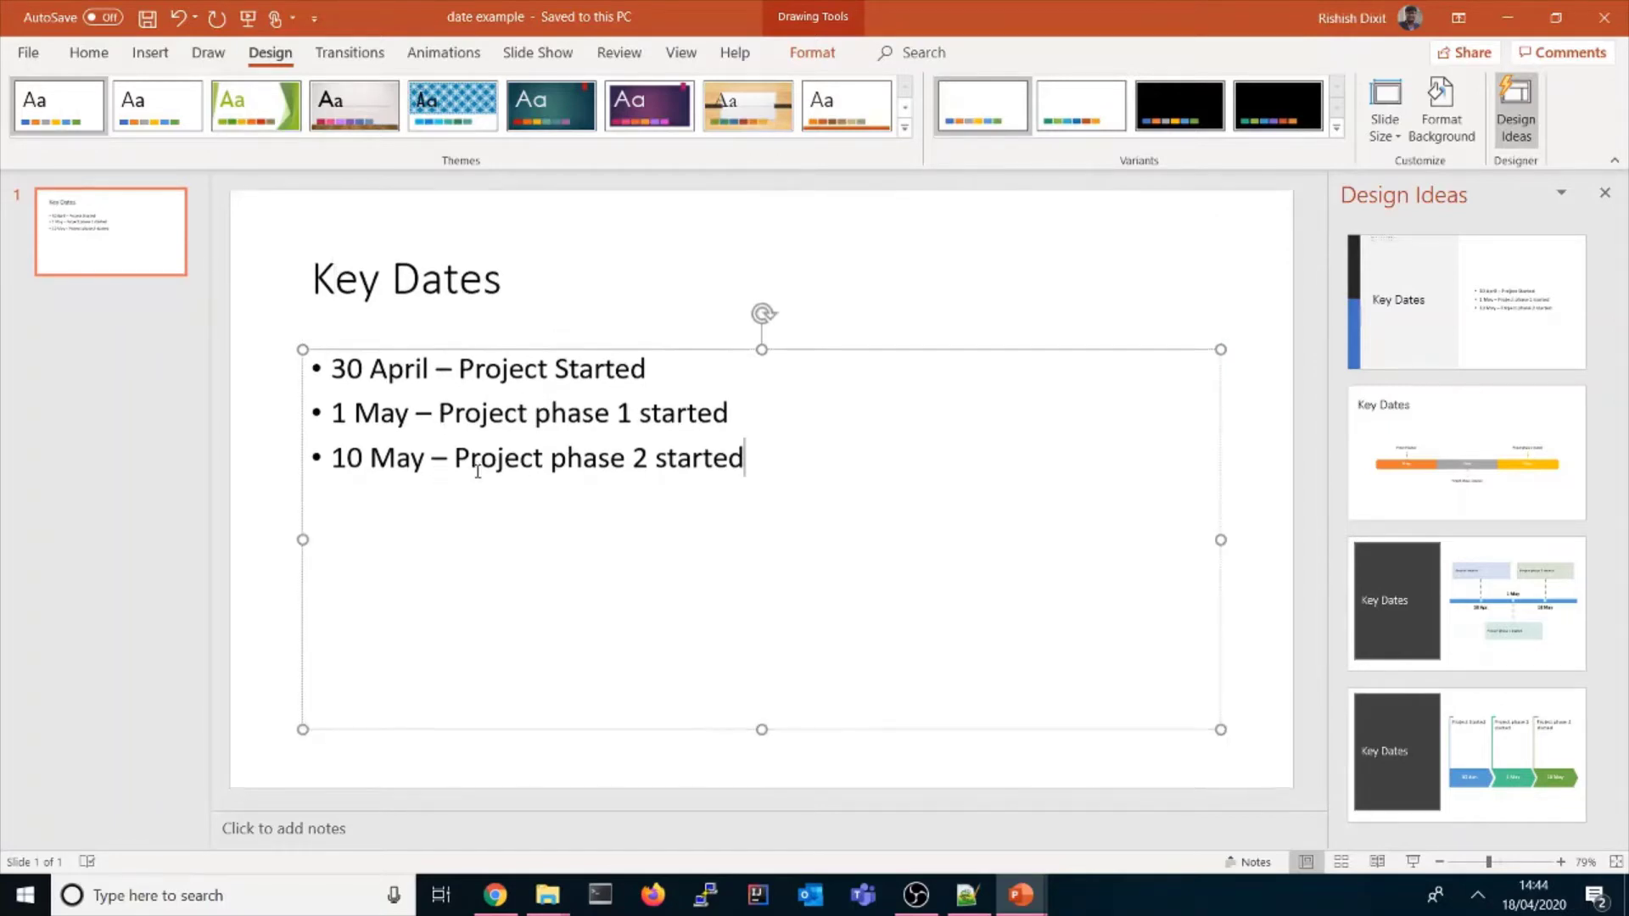
{"action": "key", "text": "End"}
Step: Apply the dark-panel hexagon timeline design showing 30 Apr., 1 May and 10 May to Key Dates
{"action": "left_click", "coordinate": [1517, 115]}
{"action": "left_click", "coordinate": [1516, 114]}
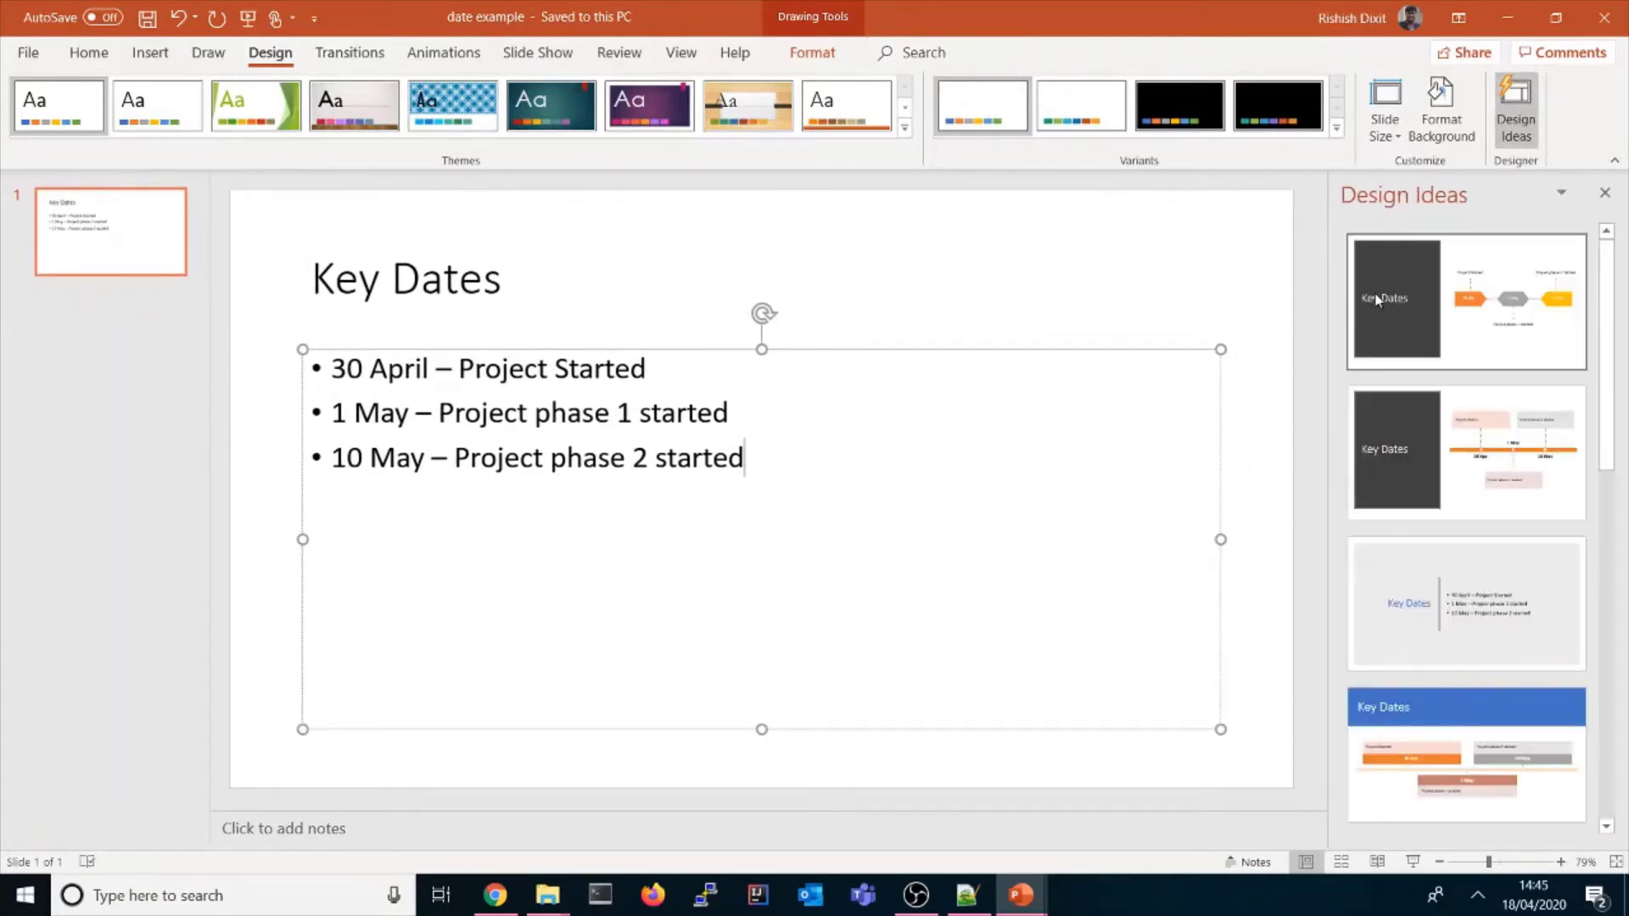
{"action": "left_click", "coordinate": [1429, 358]}
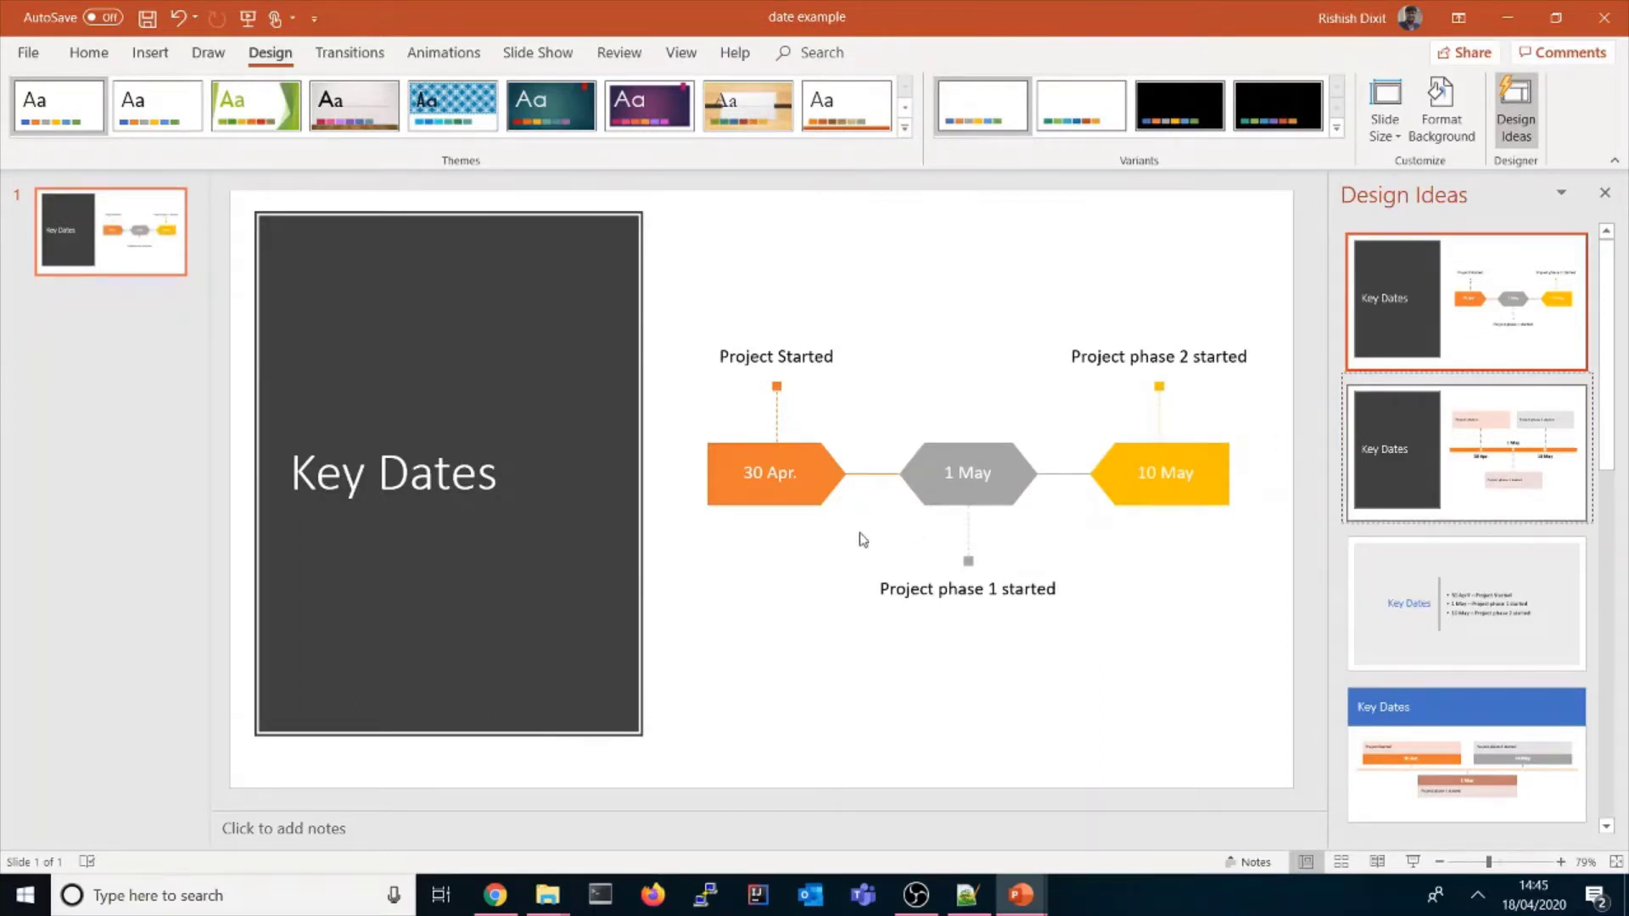
{"action": "left_click", "coordinate": [785, 494]}
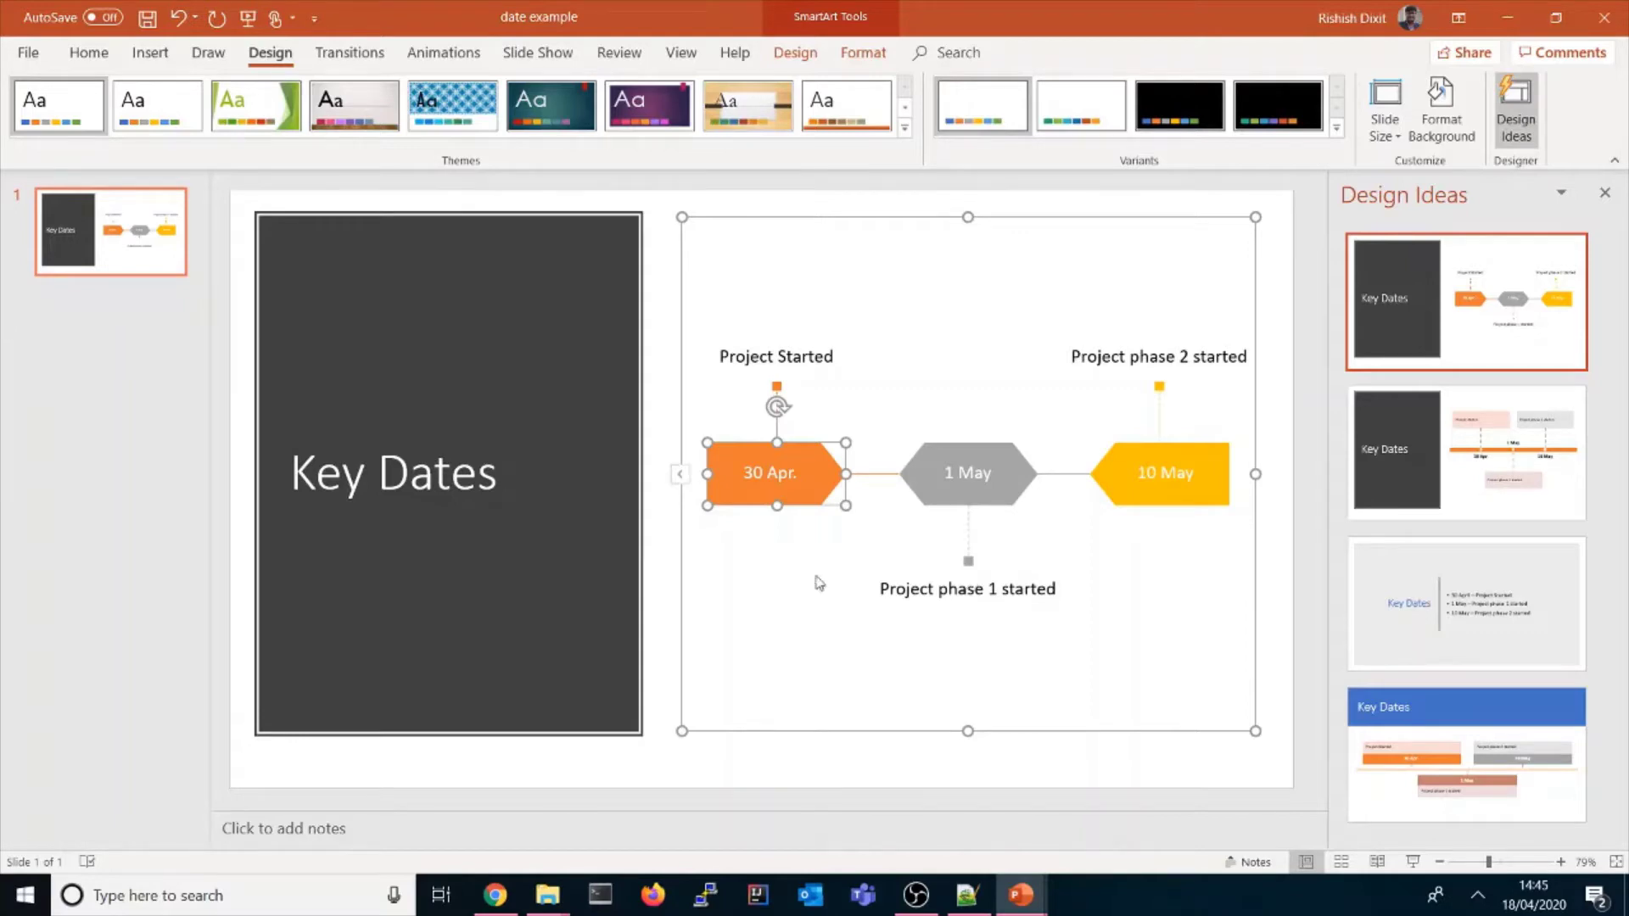
{"action": "left_click", "coordinate": [434, 479]}
{"action": "double_click", "coordinate": [434, 479]}
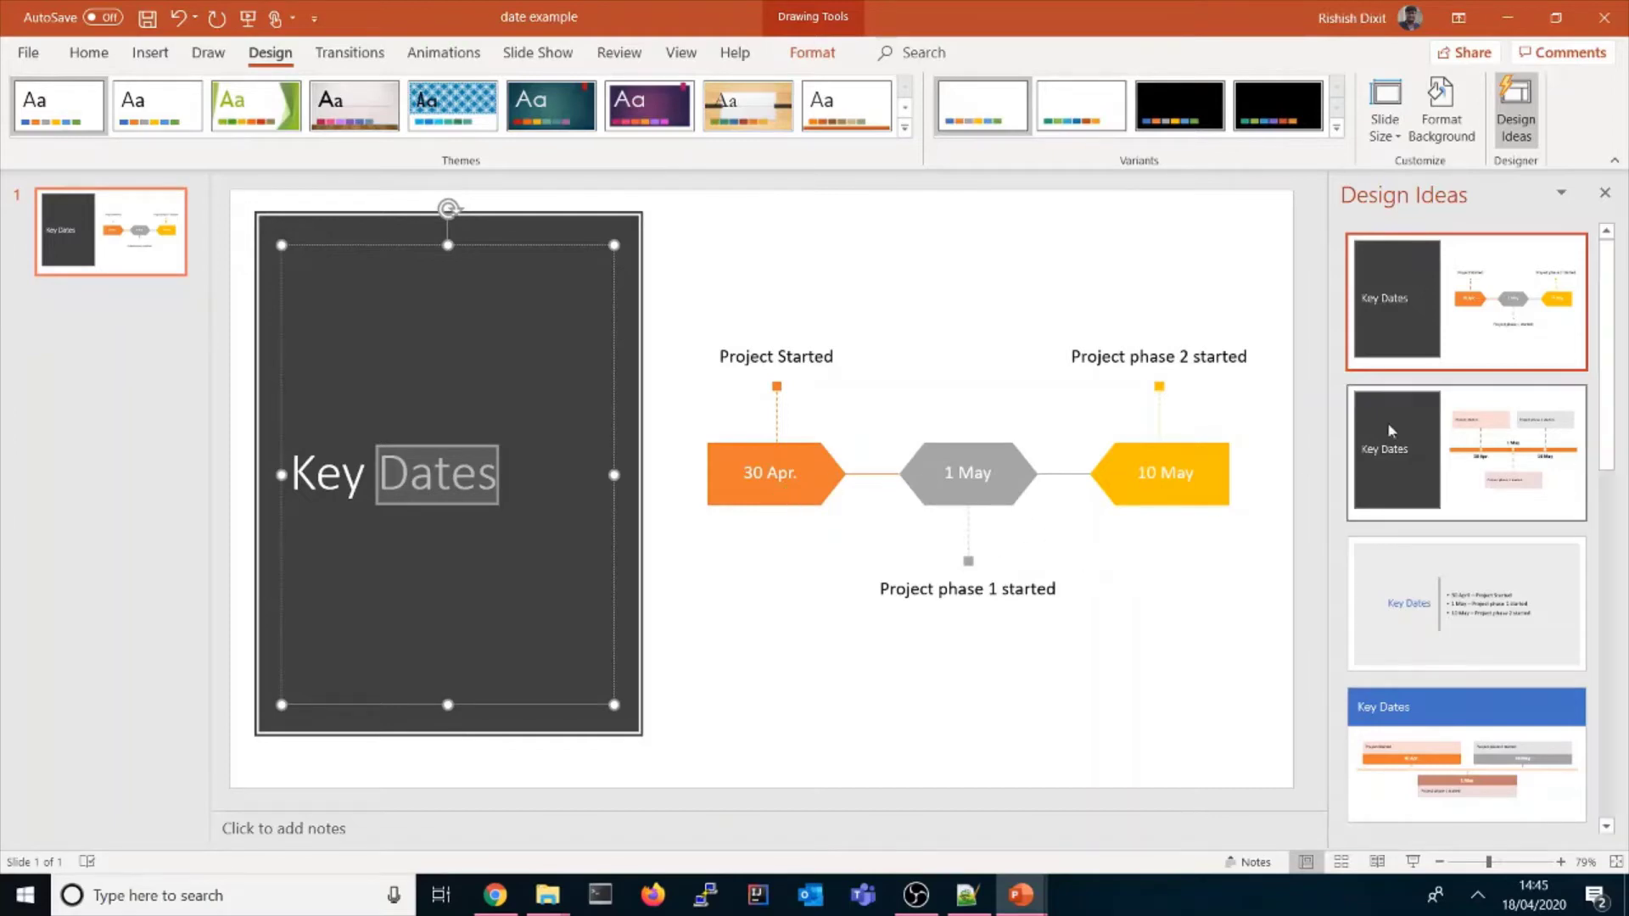
{"action": "left_click", "coordinate": [1396, 508]}
{"action": "scroll", "coordinate": [1396, 492], "scroll_direction": "down", "scroll_amount": 1}
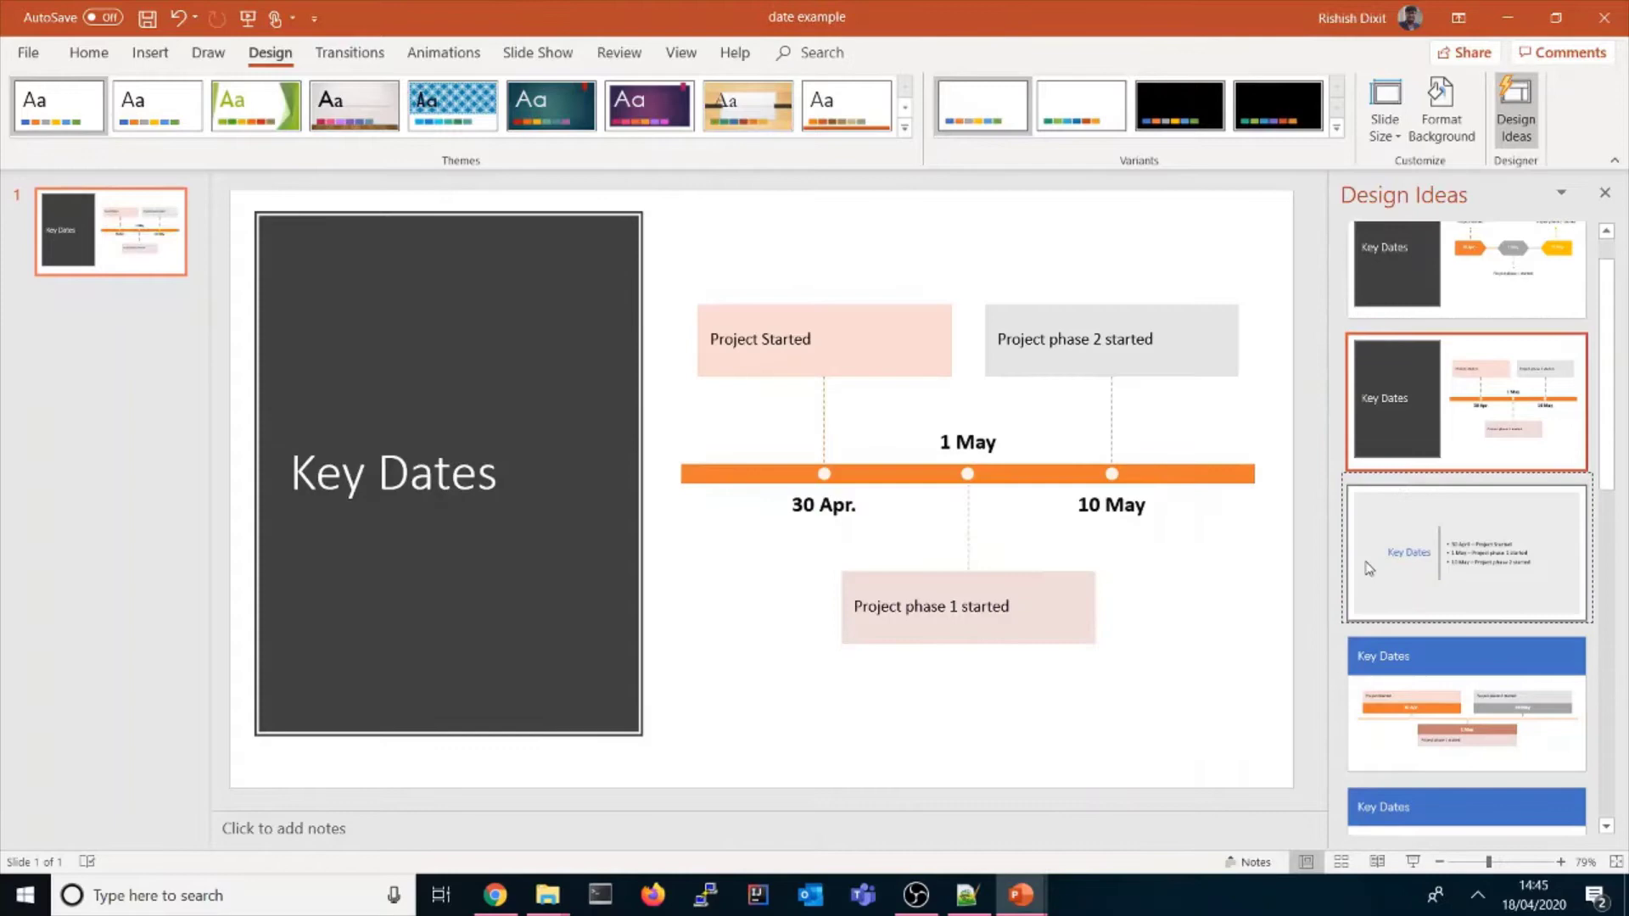
{"action": "scroll", "coordinate": [1393, 498], "scroll_direction": "up", "scroll_amount": 1}
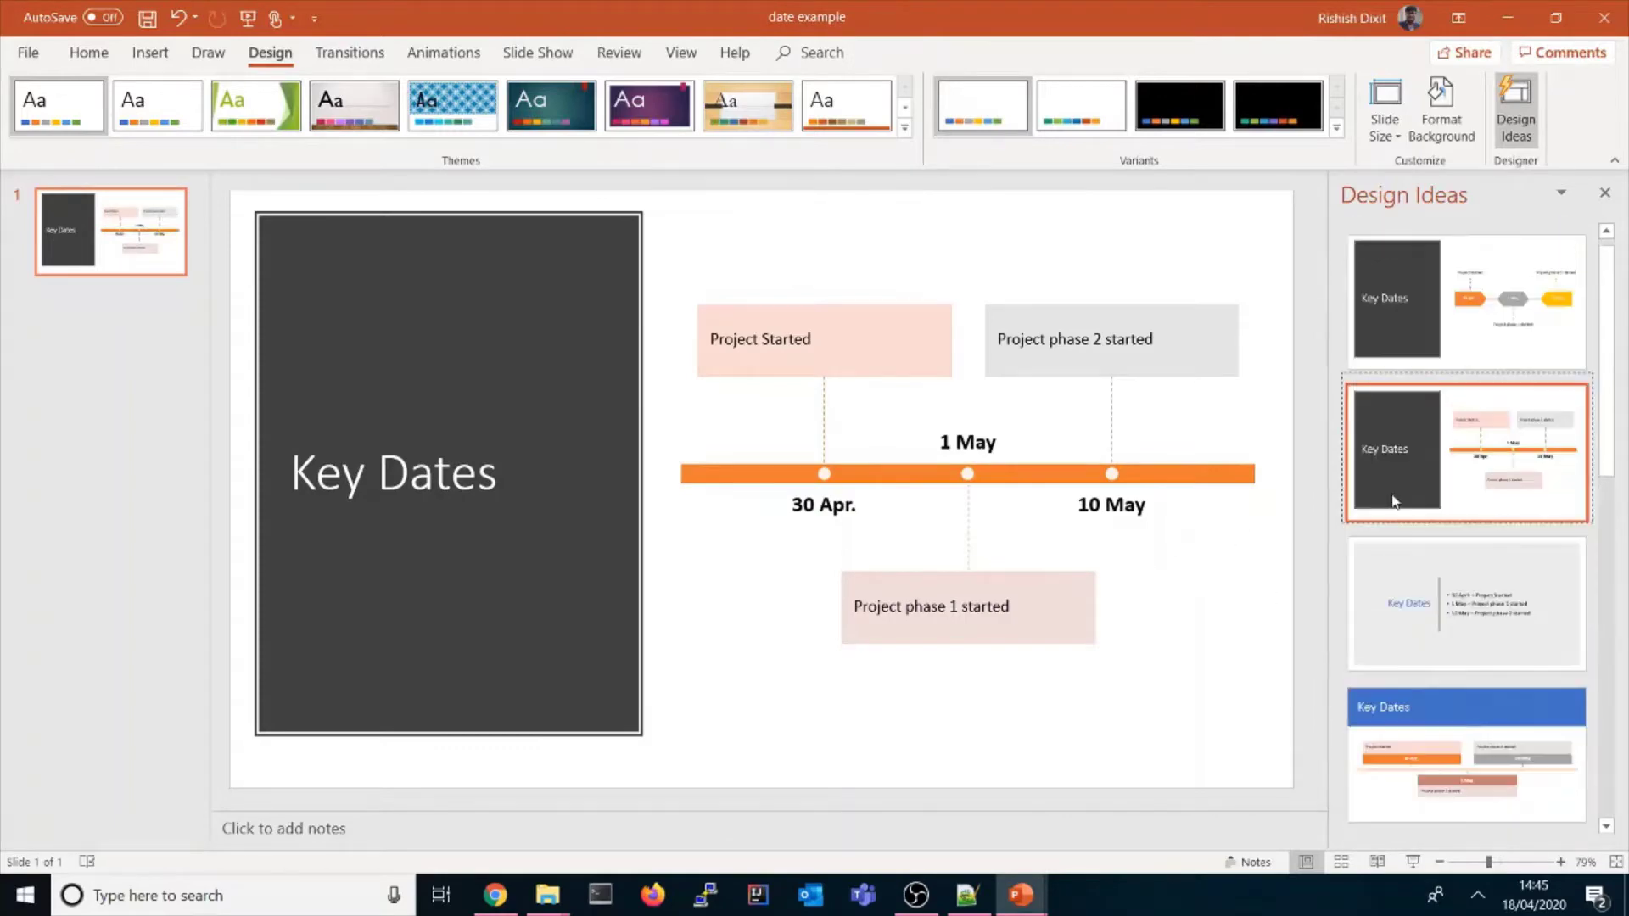
{"action": "left_click", "coordinate": [1468, 301]}
{"action": "left_click", "coordinate": [1497, 713]}
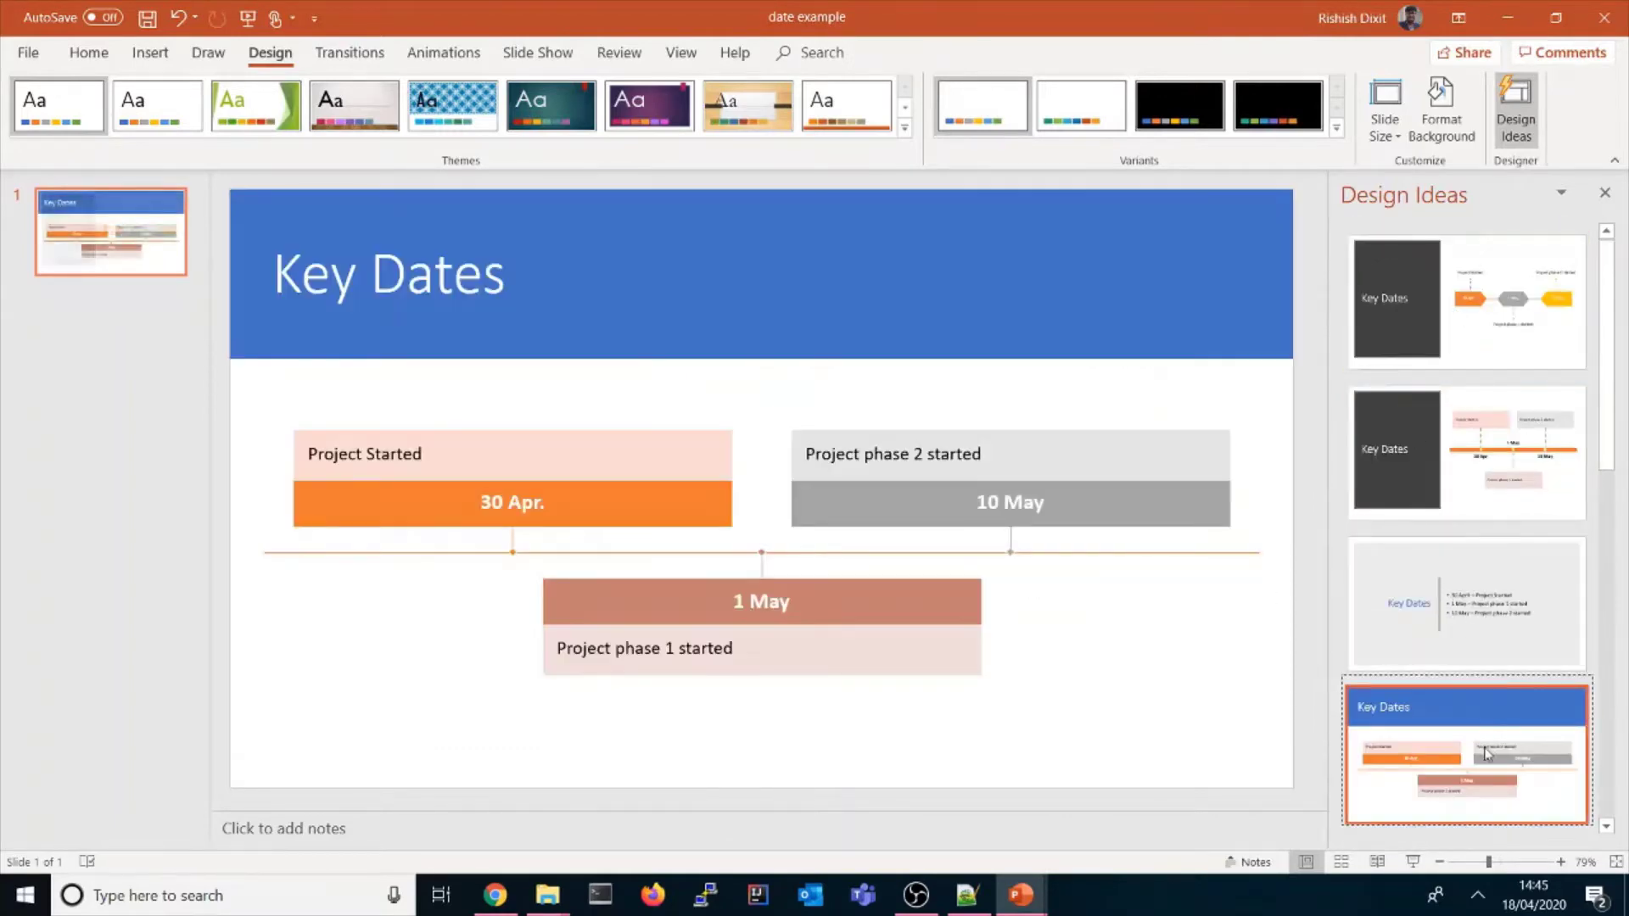
{"action": "left_click", "coordinate": [1491, 301]}
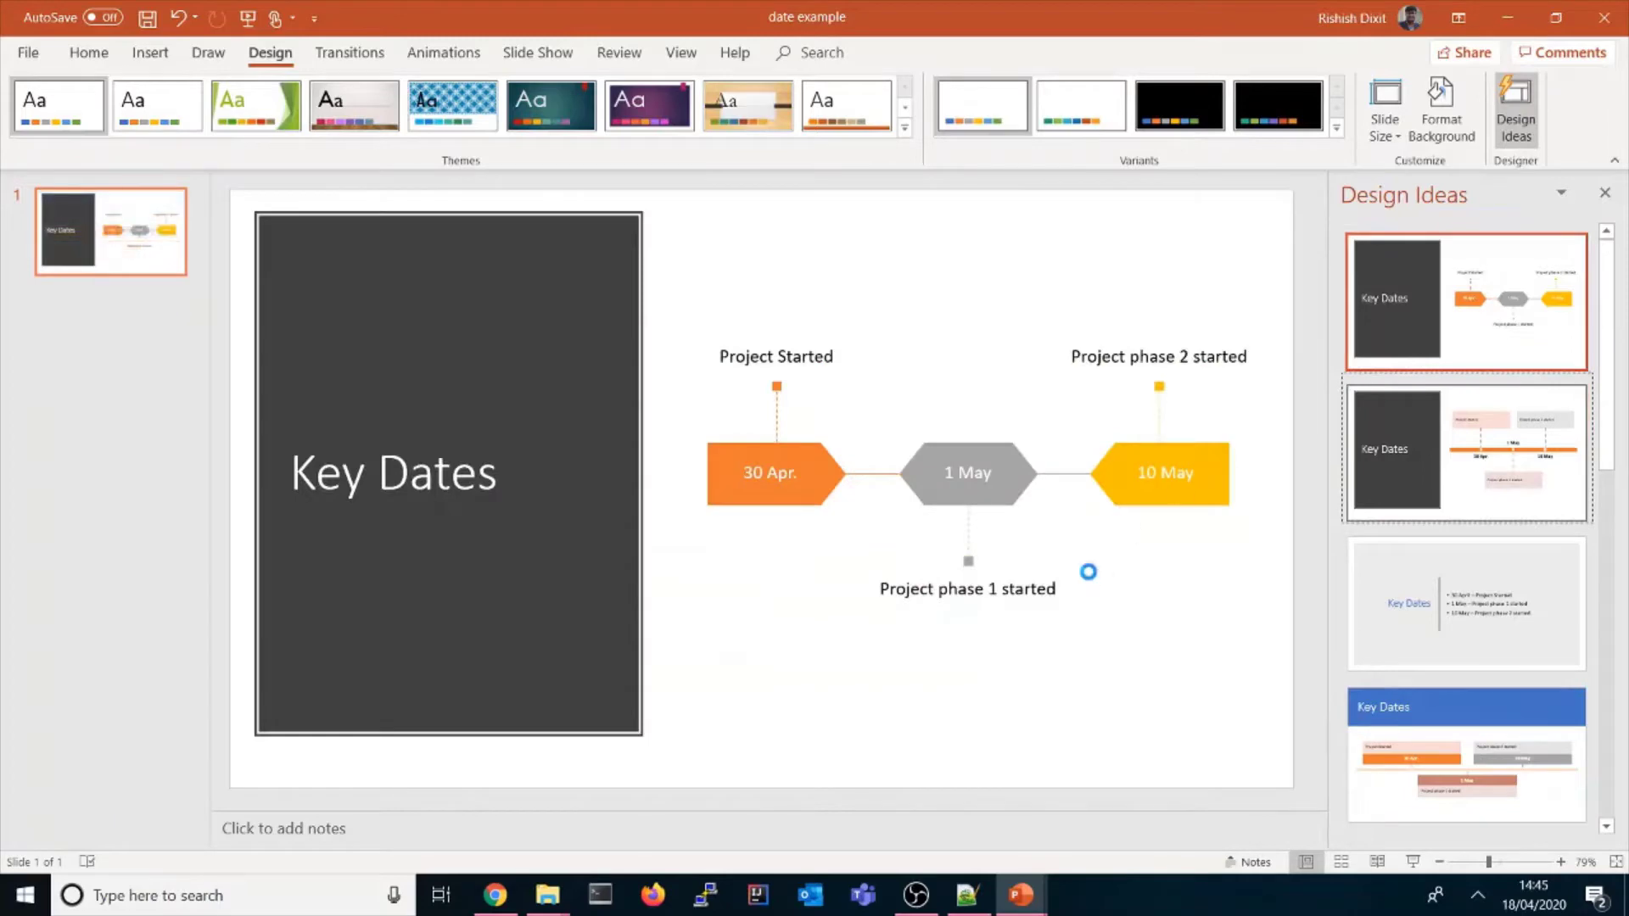
{"action": "key", "text": "ctrl+s"}
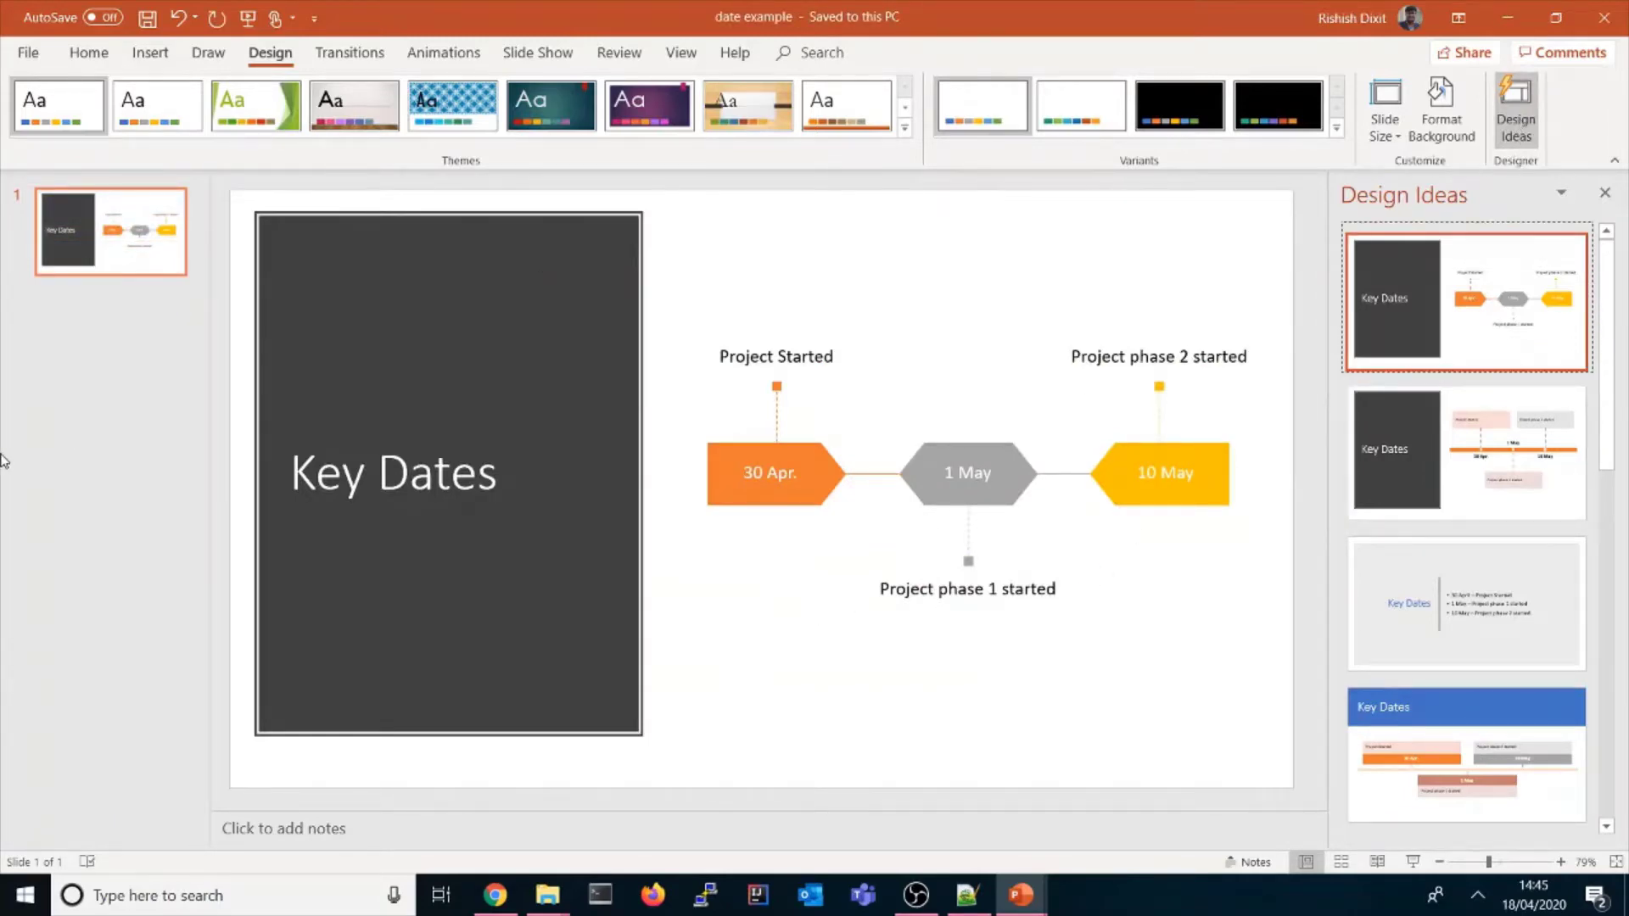
Step: Insert a second slide and title it 'Daily Schedule'
{"action": "left_click", "coordinate": [78, 348]}
{"action": "right_click", "coordinate": [82, 344]}
{"action": "left_click", "coordinate": [110, 410]}
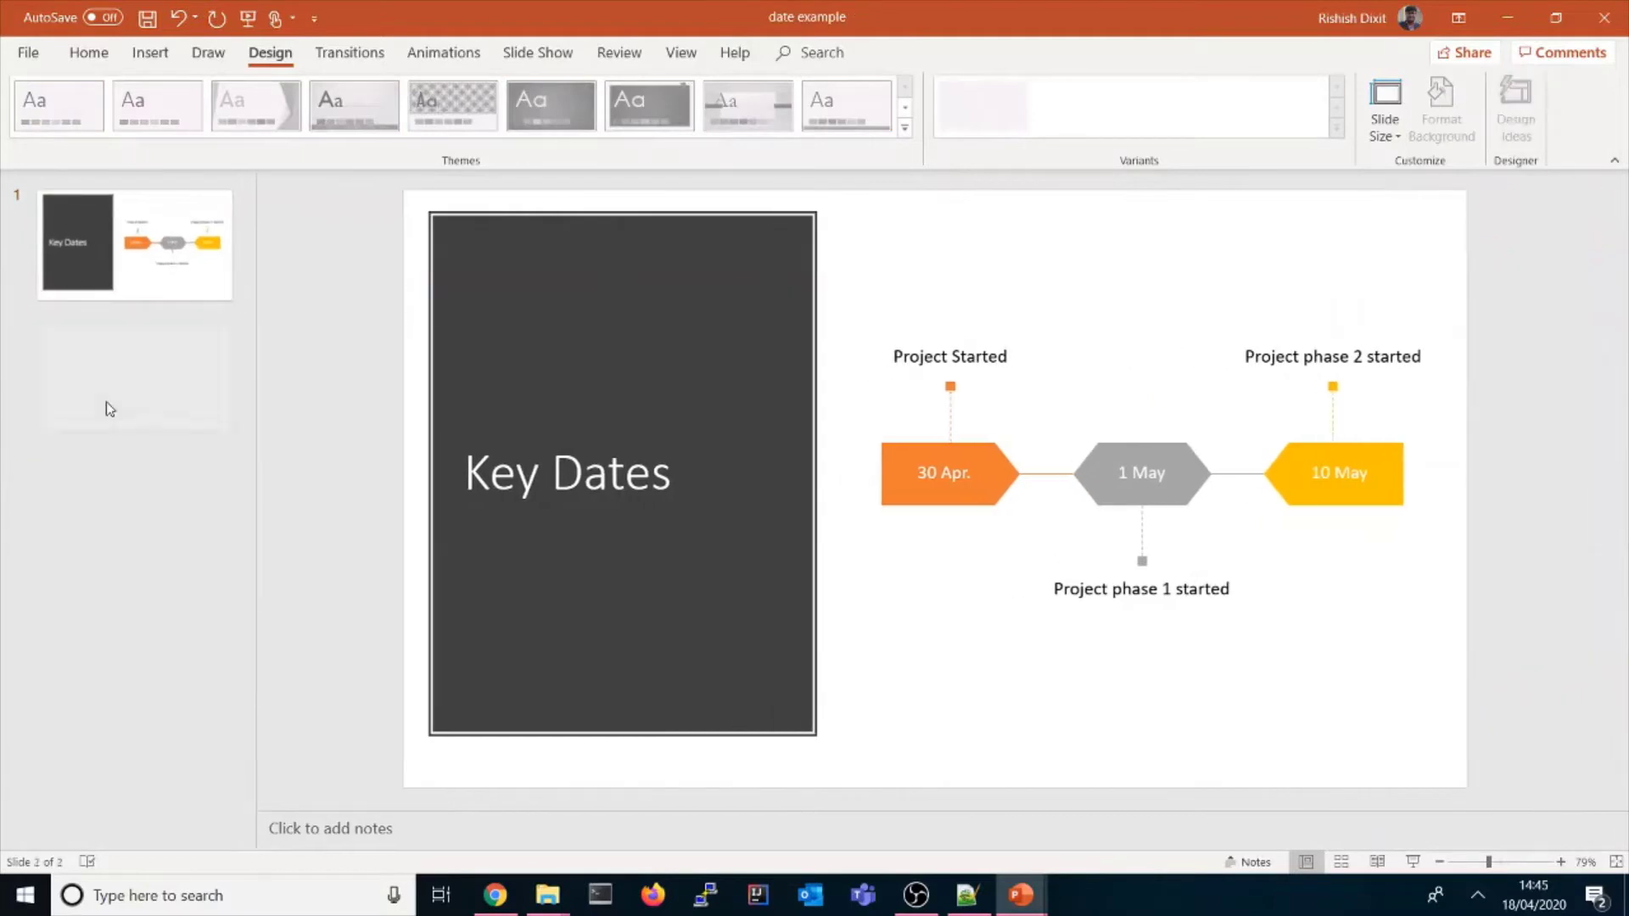
{"action": "left_click", "coordinate": [673, 292]}
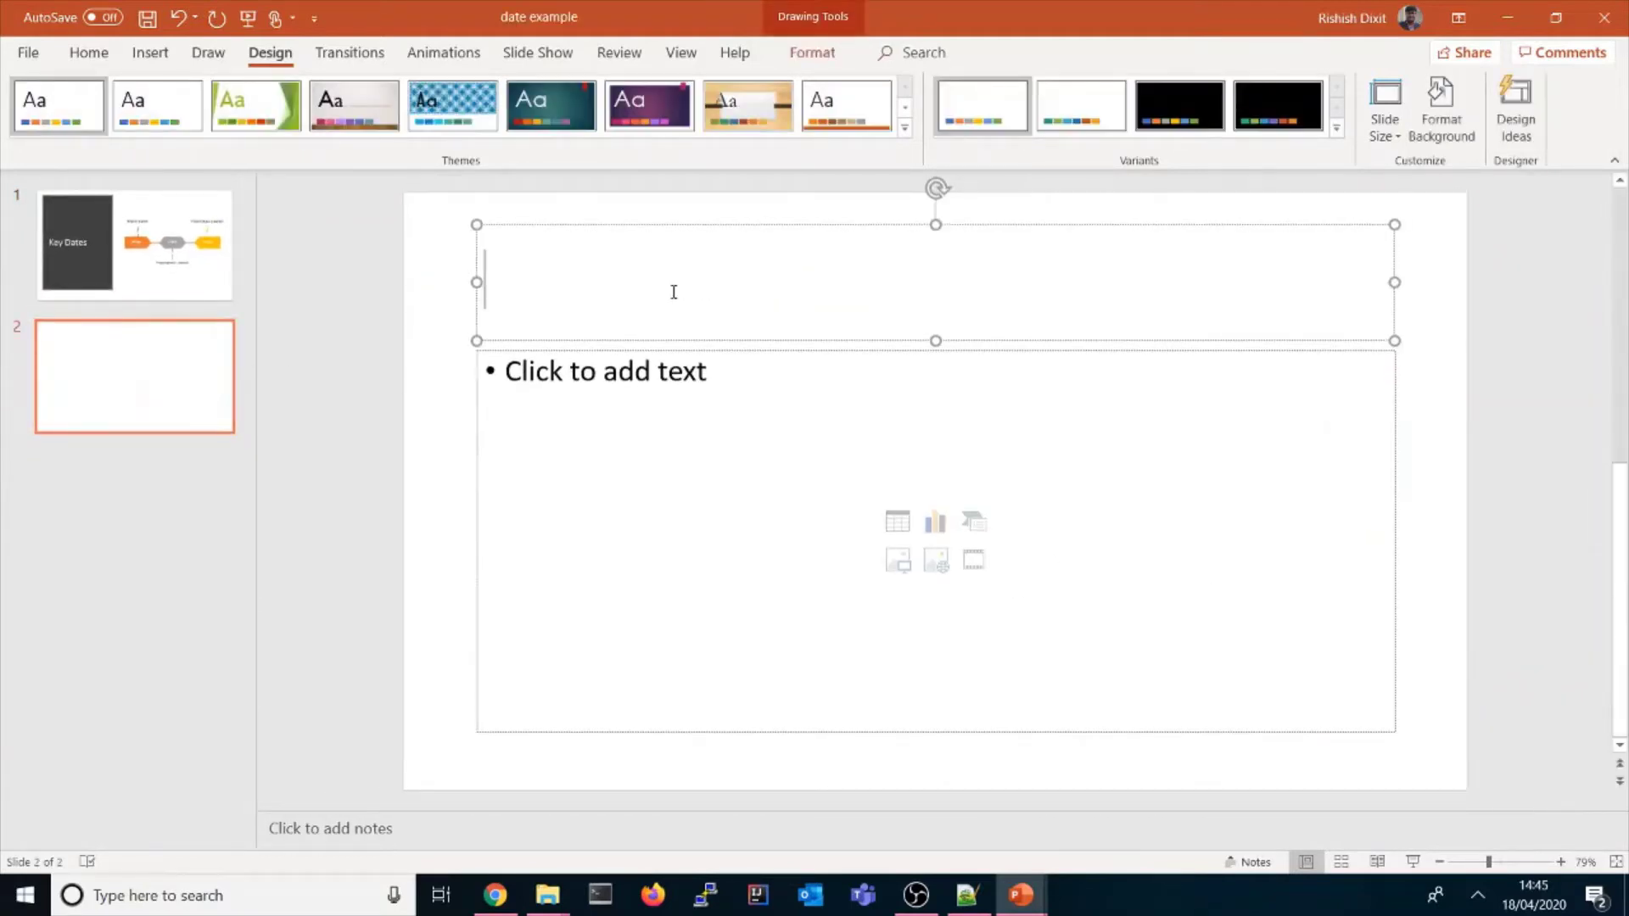
{"action": "type", "text": "Daily "}
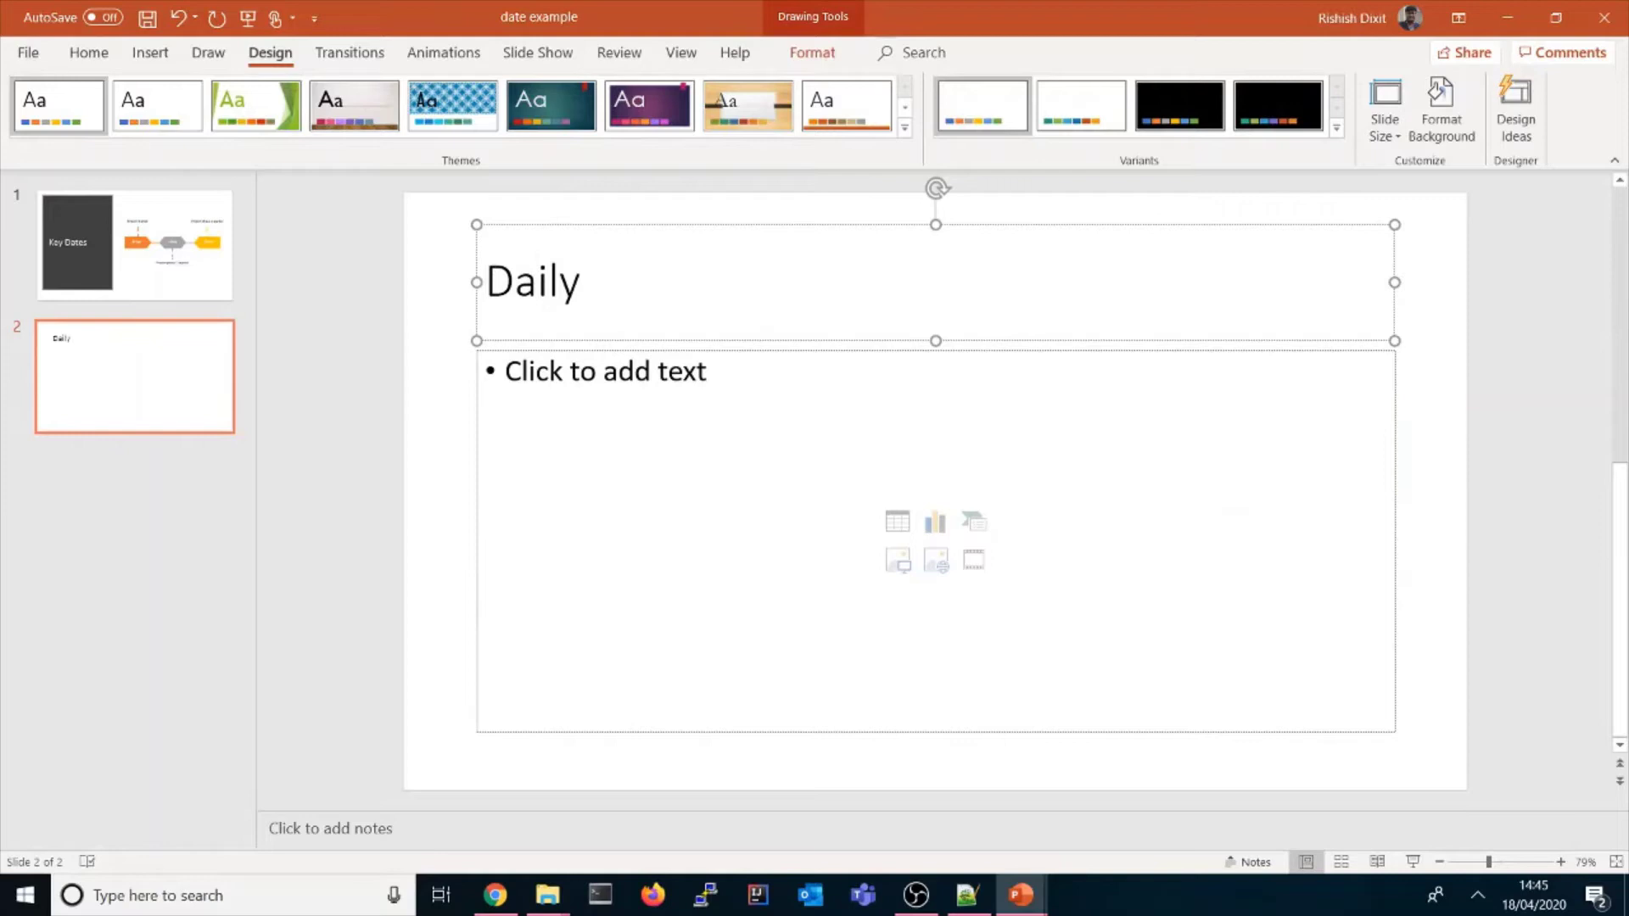
{"action": "type", "text": "Schedule"}
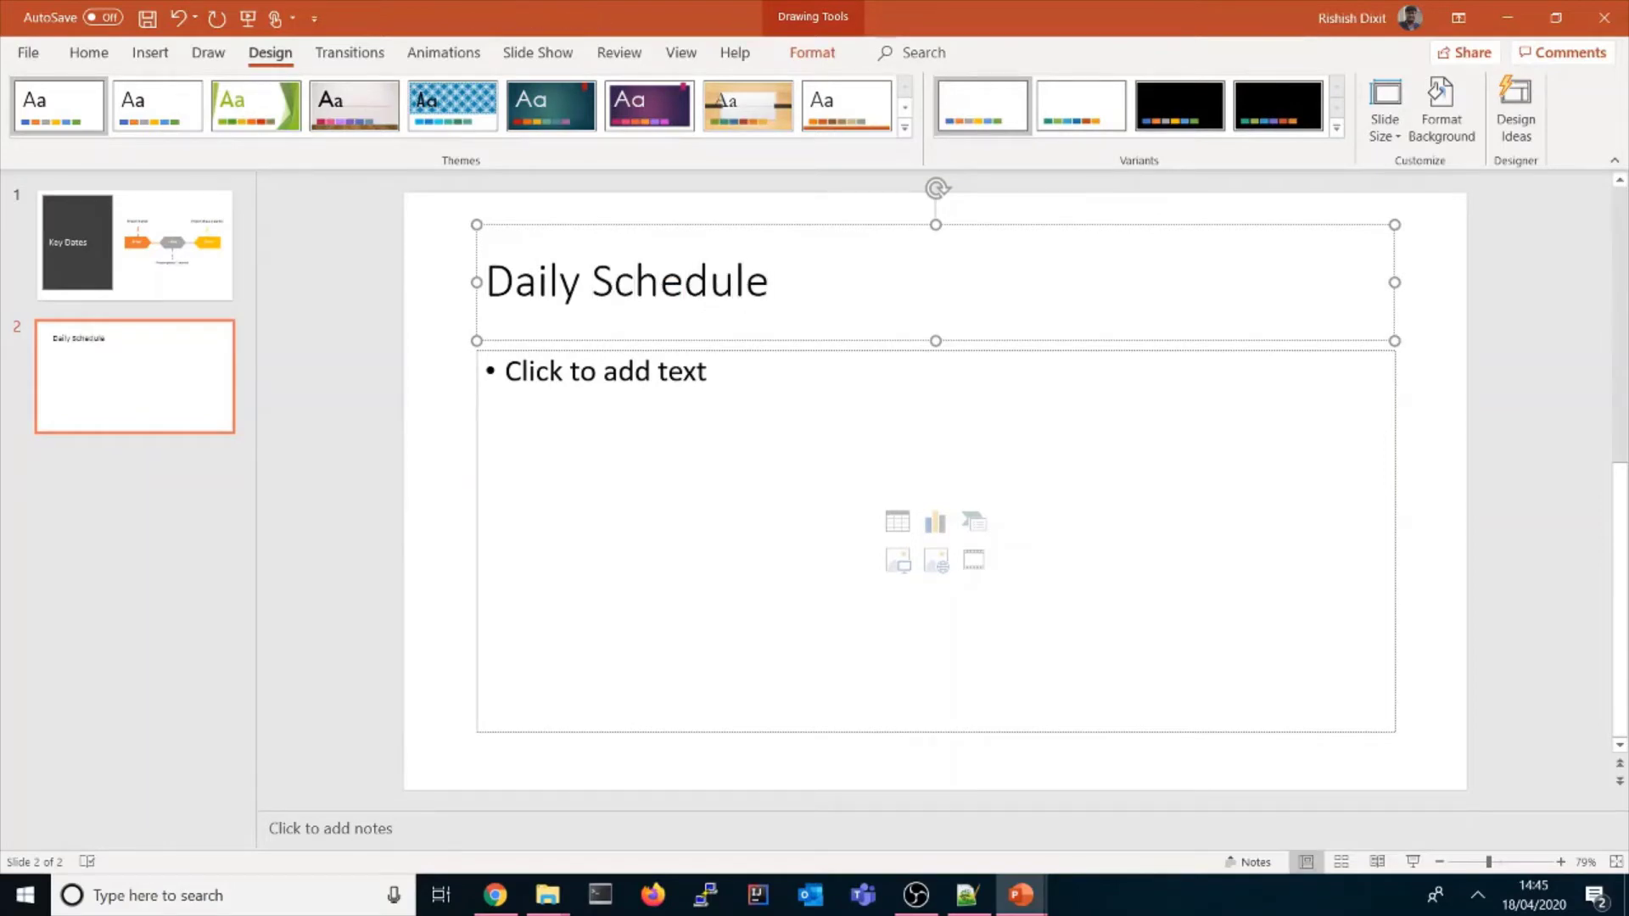
Step: List '06:00 AM - wake up', '08:00 AM - Go to office', '10:00 AM - Meeting' as bullets and save
{"action": "left_click", "coordinate": [706, 378]}
{"action": "type", "text": "06"}
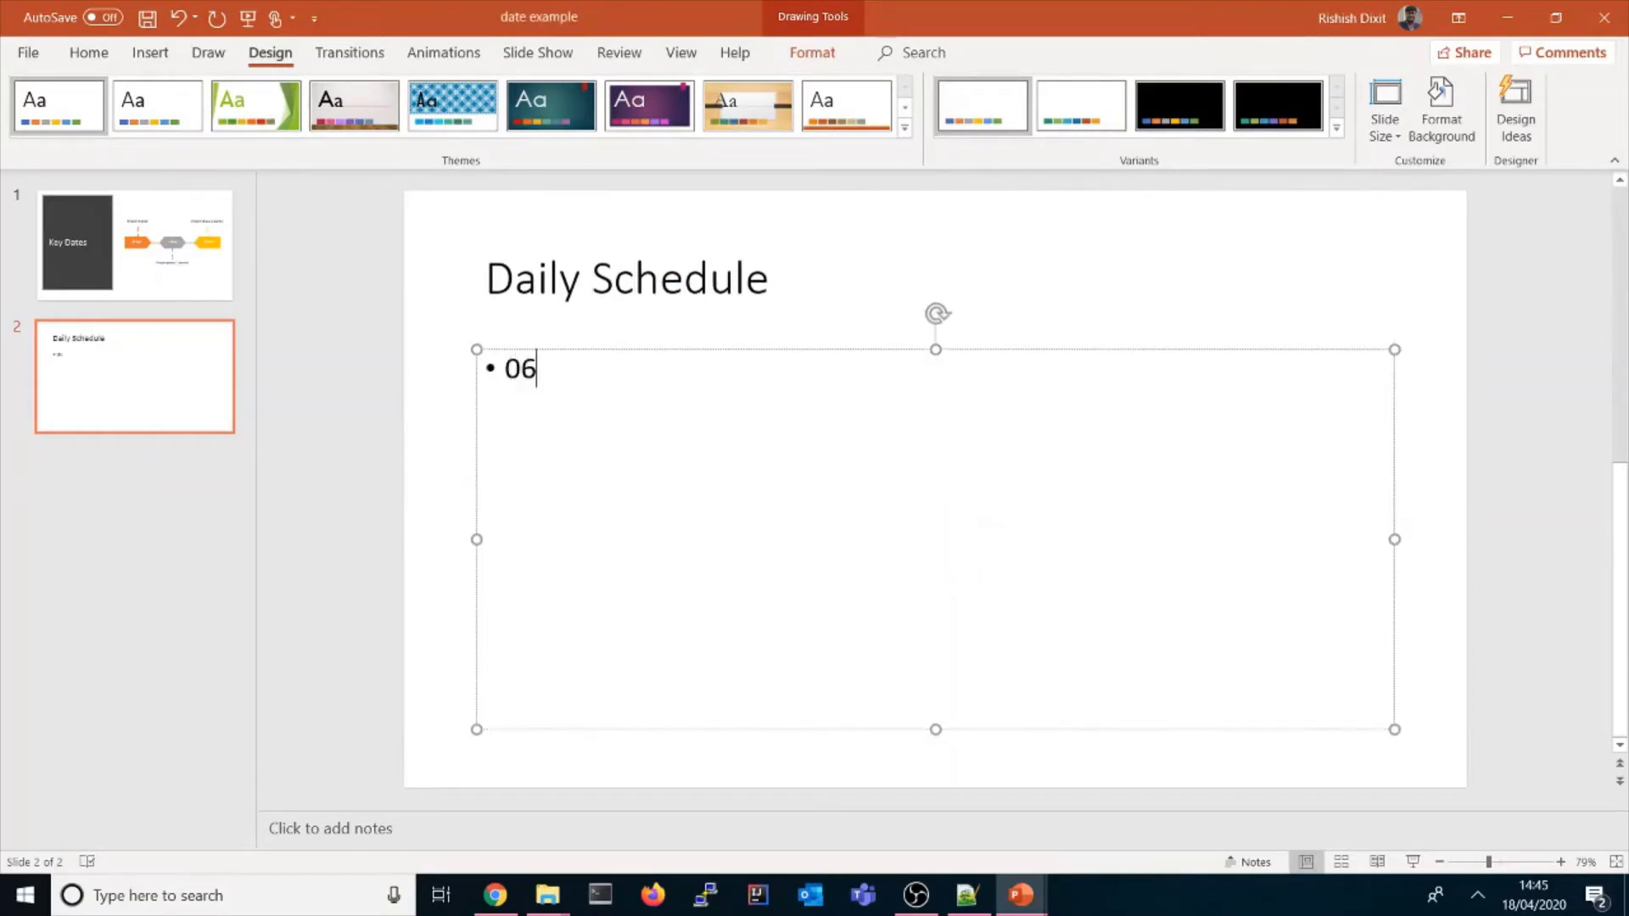
{"action": "type", "text": ":00 AM - "}
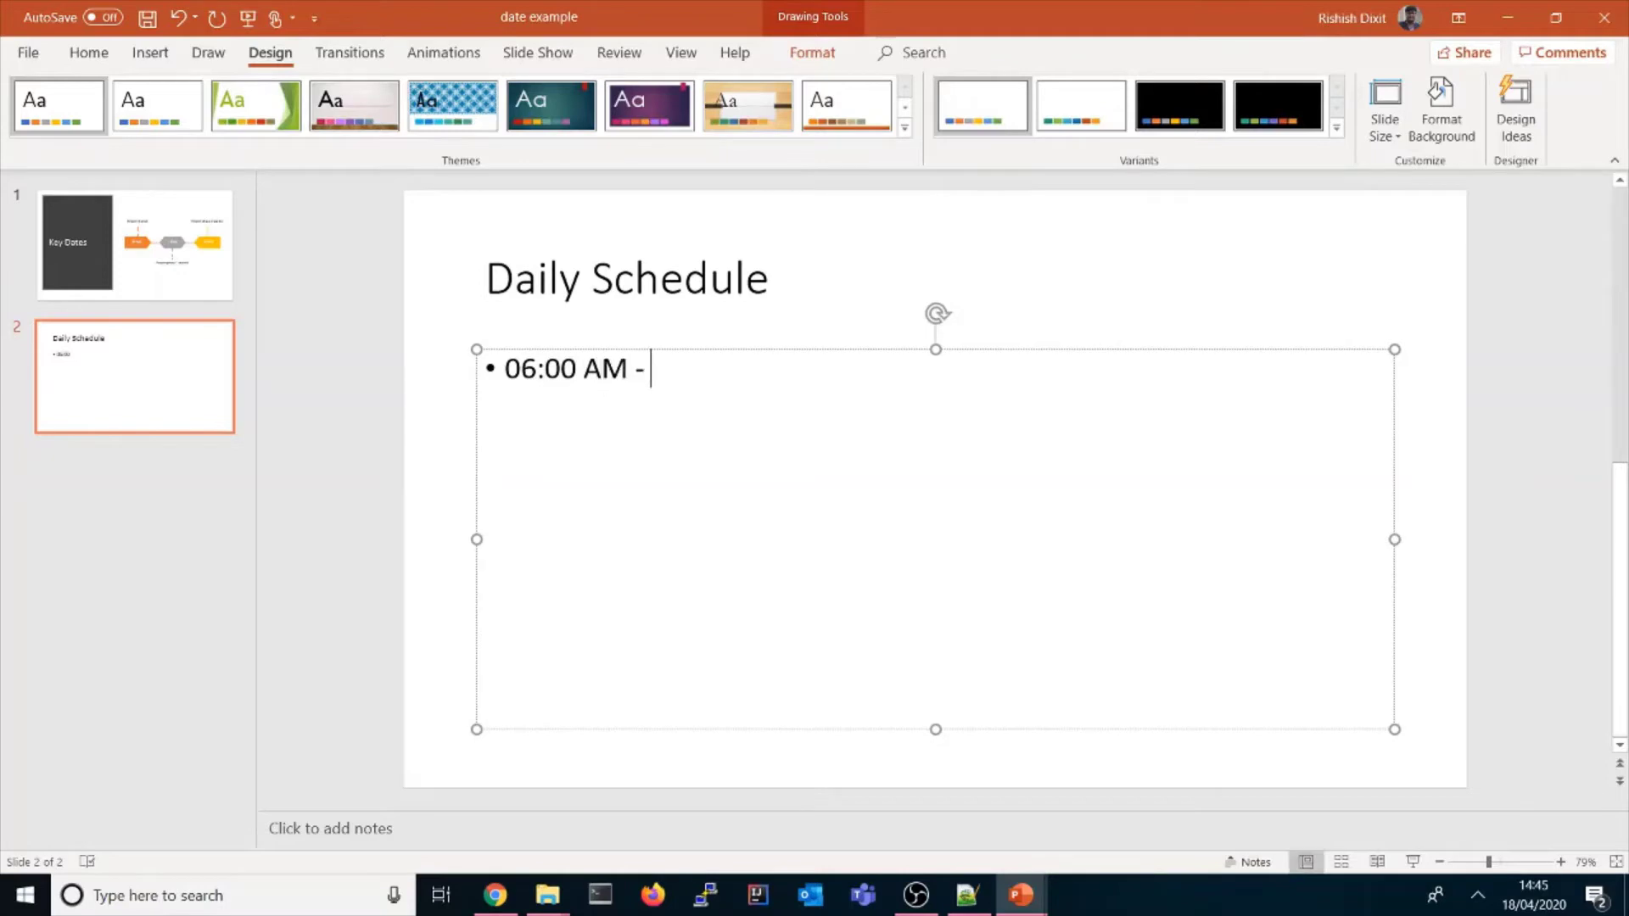
{"action": "type", "text": "wake up"}
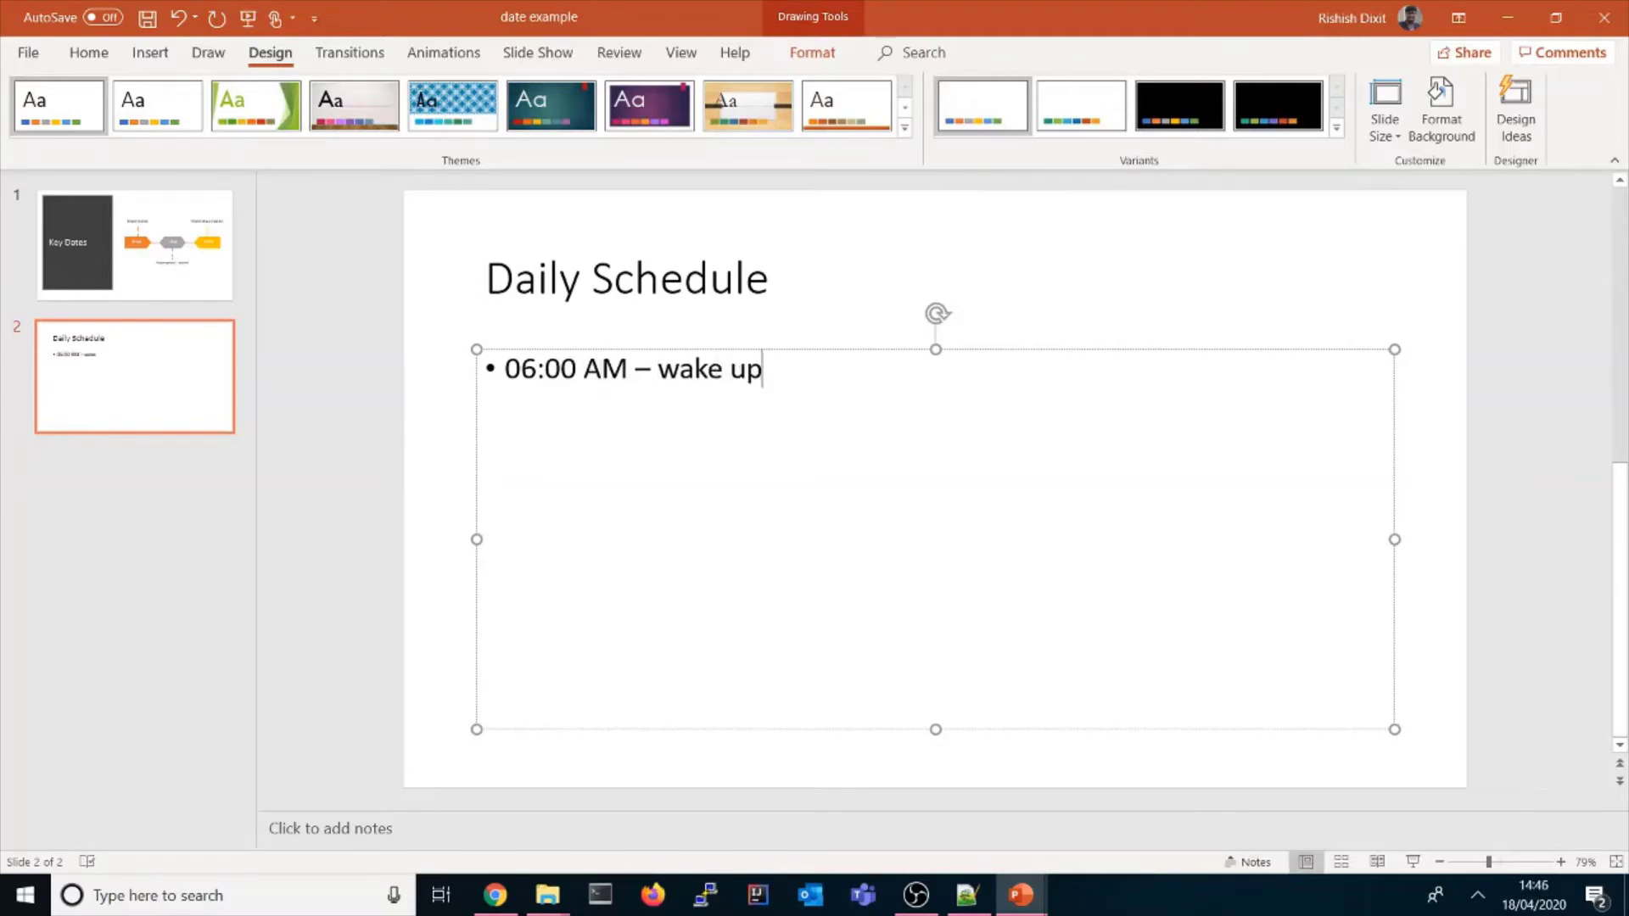
{"action": "key", "text": "Return"}
{"action": "type", "text": "08:"}
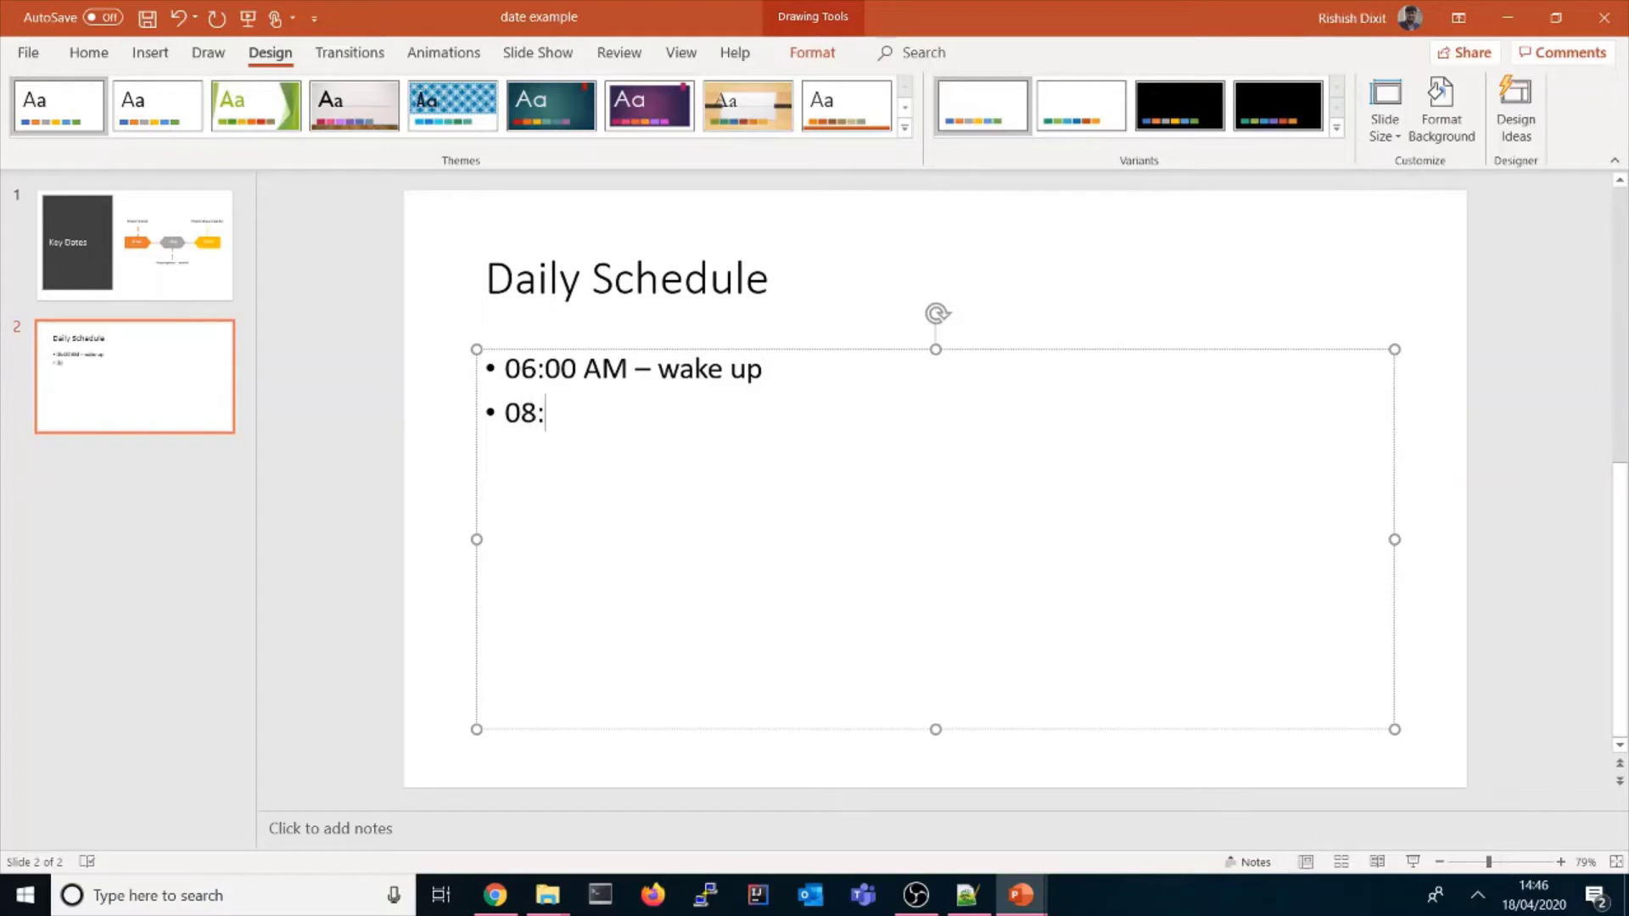
{"action": "type", "text": "00 AM -"}
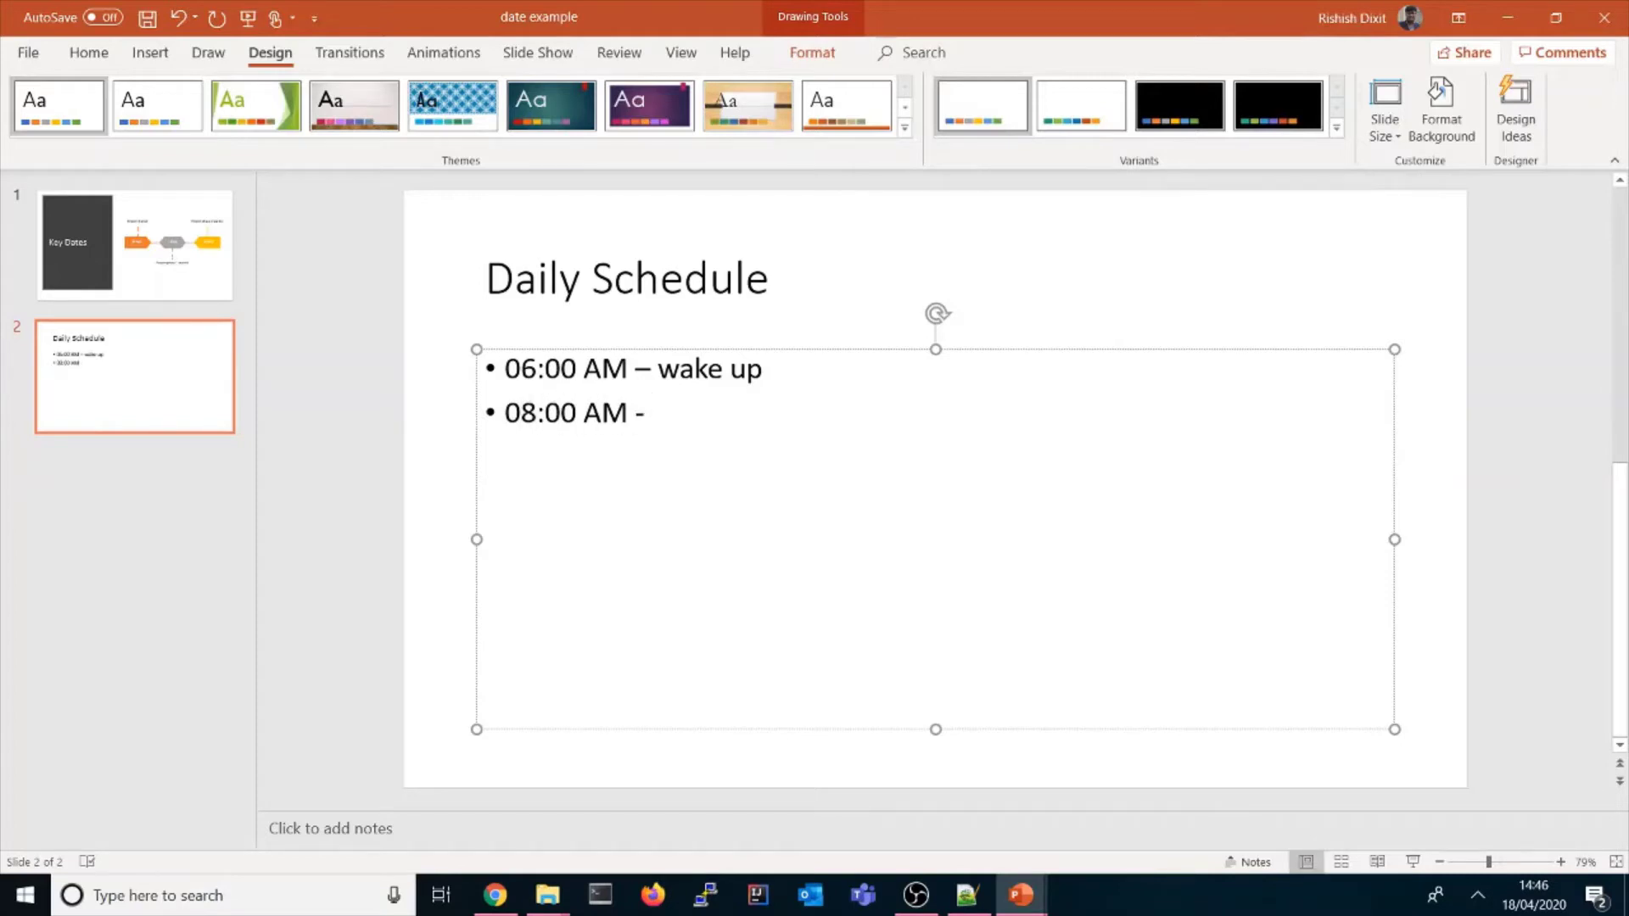
{"action": "type", "text": " Go to office"}
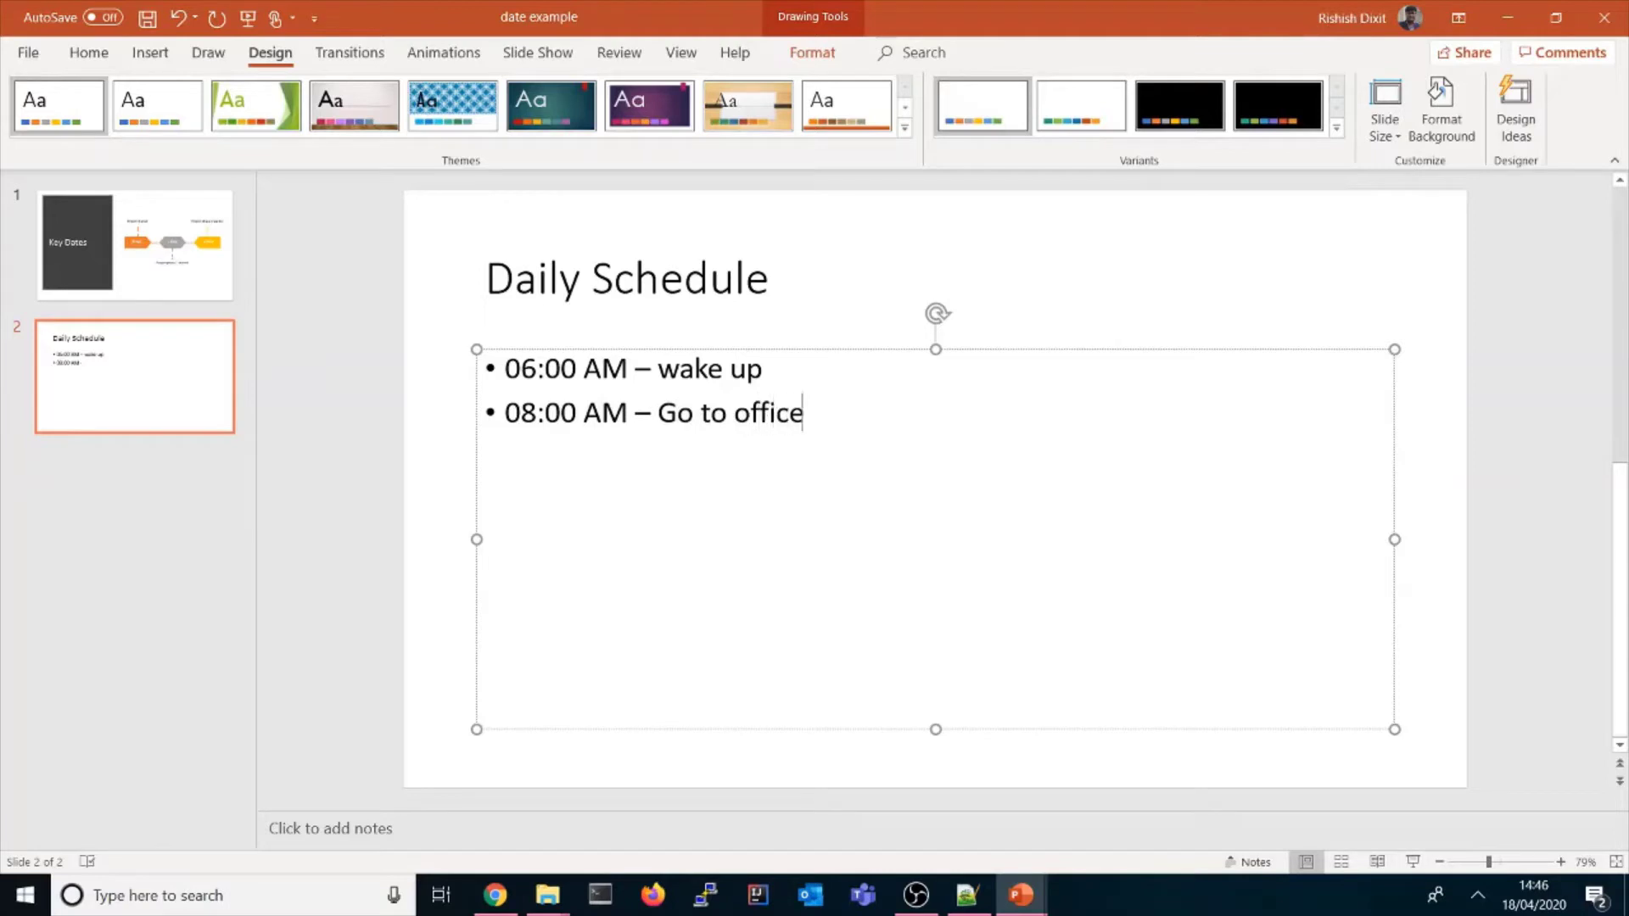
{"action": "key", "text": "Return"}
{"action": "type", "text": "10:00 AM - Meeting"}
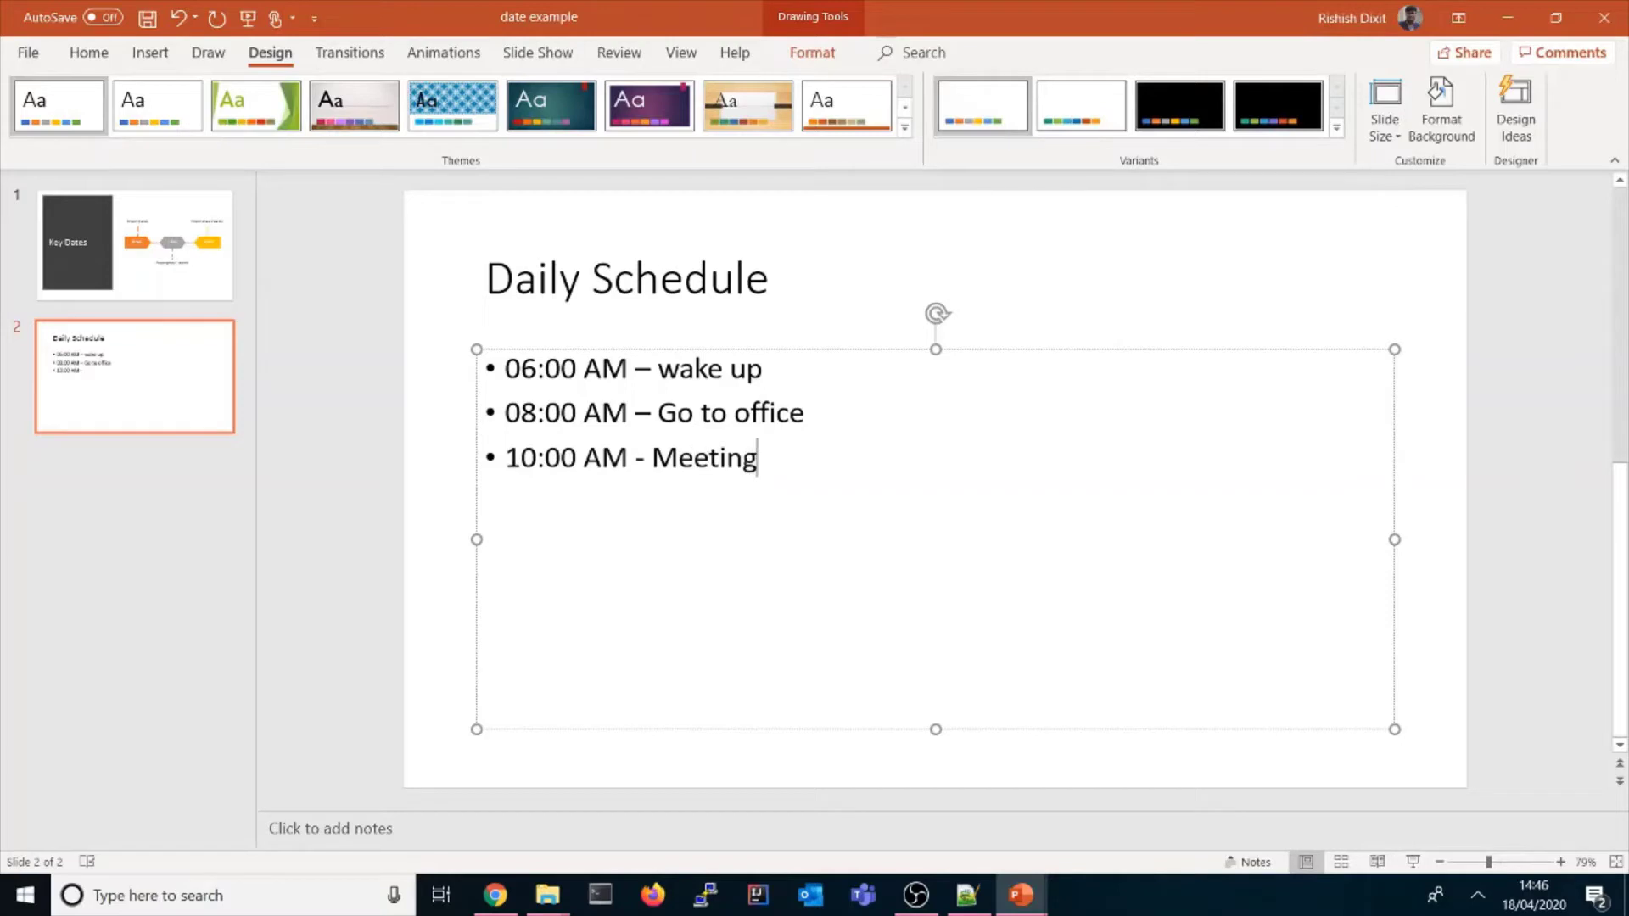
{"action": "key", "text": "ctrl+s"}
Step: Apply the icon-row design with alarm clock, office and calendar icons to Daily Schedule
{"action": "left_click", "coordinate": [1516, 127]}
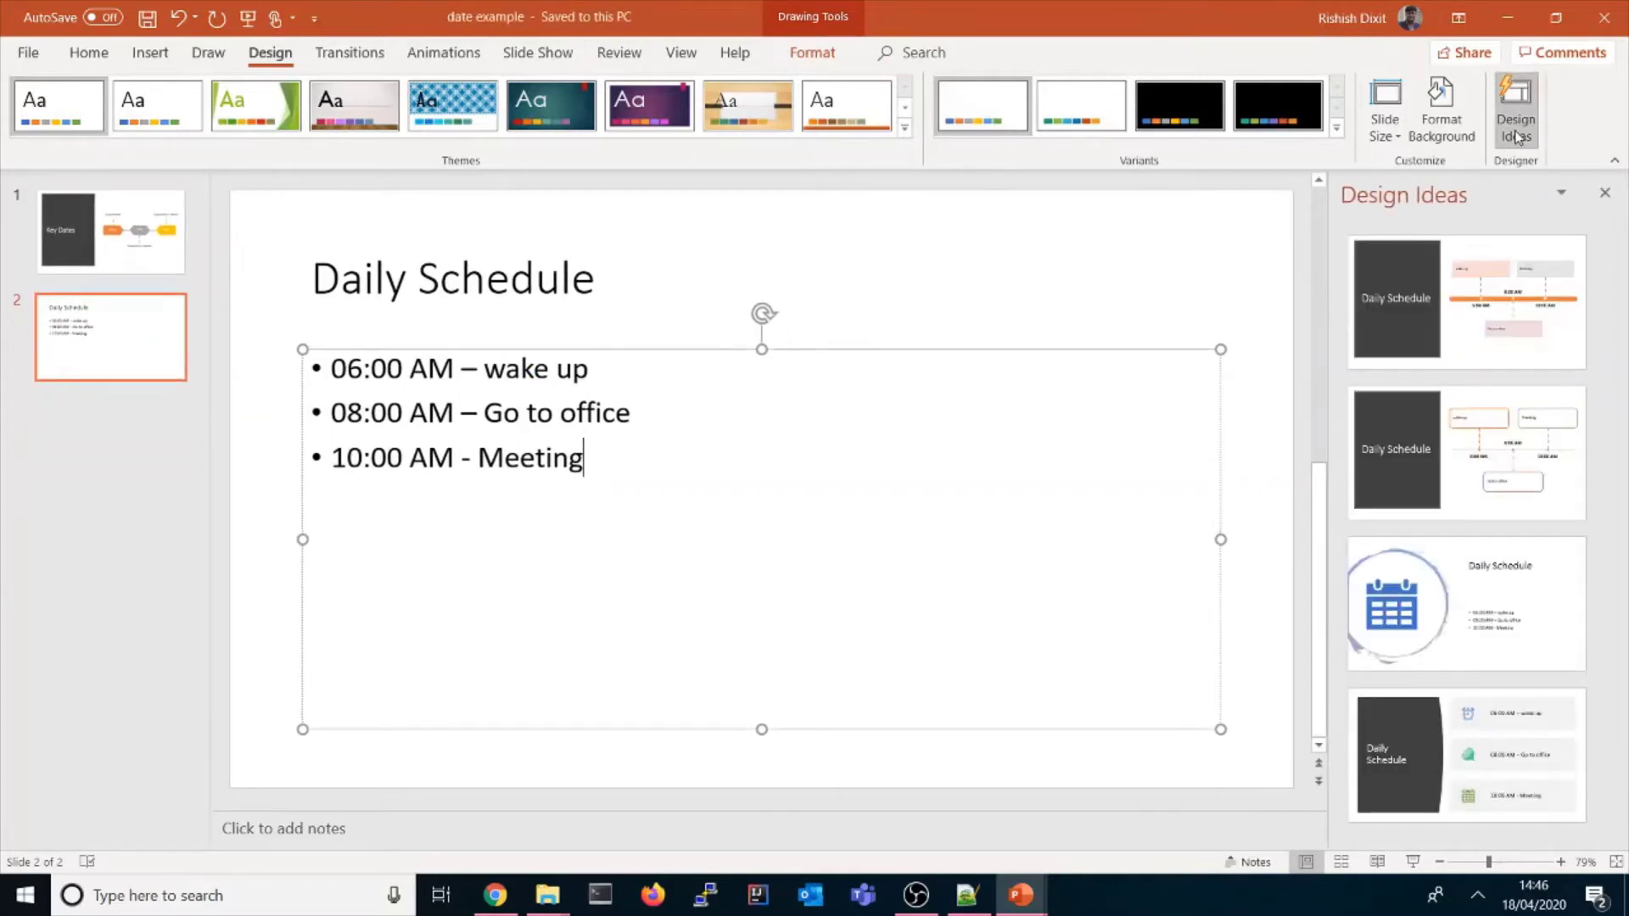
{"action": "left_click", "coordinate": [1483, 411]}
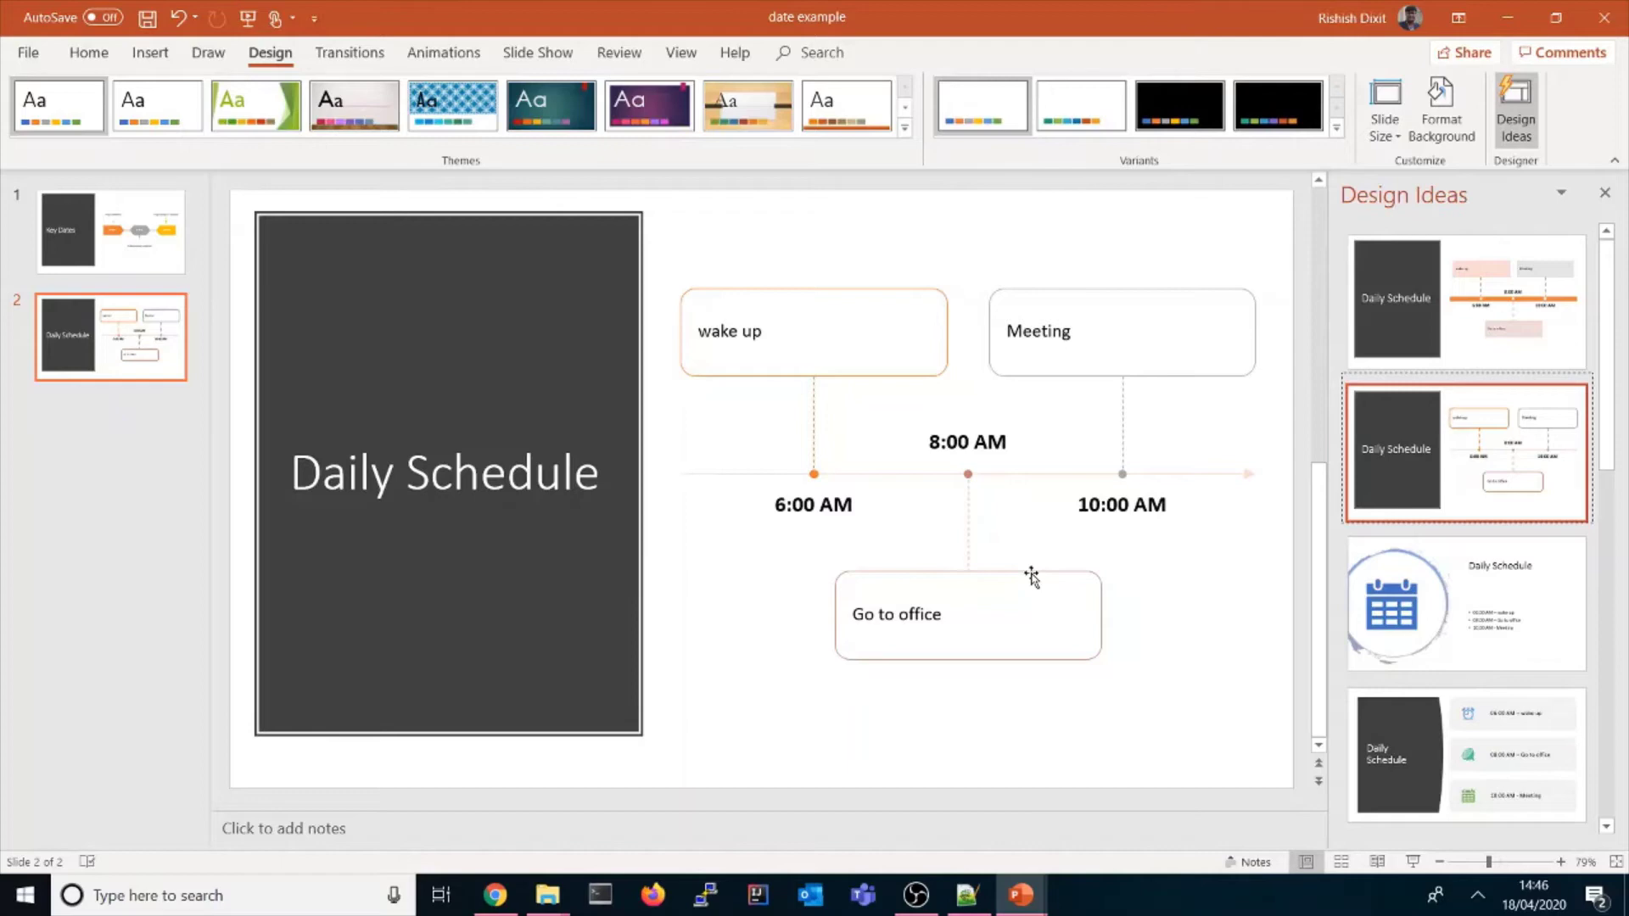
{"action": "left_click", "coordinate": [1396, 706]}
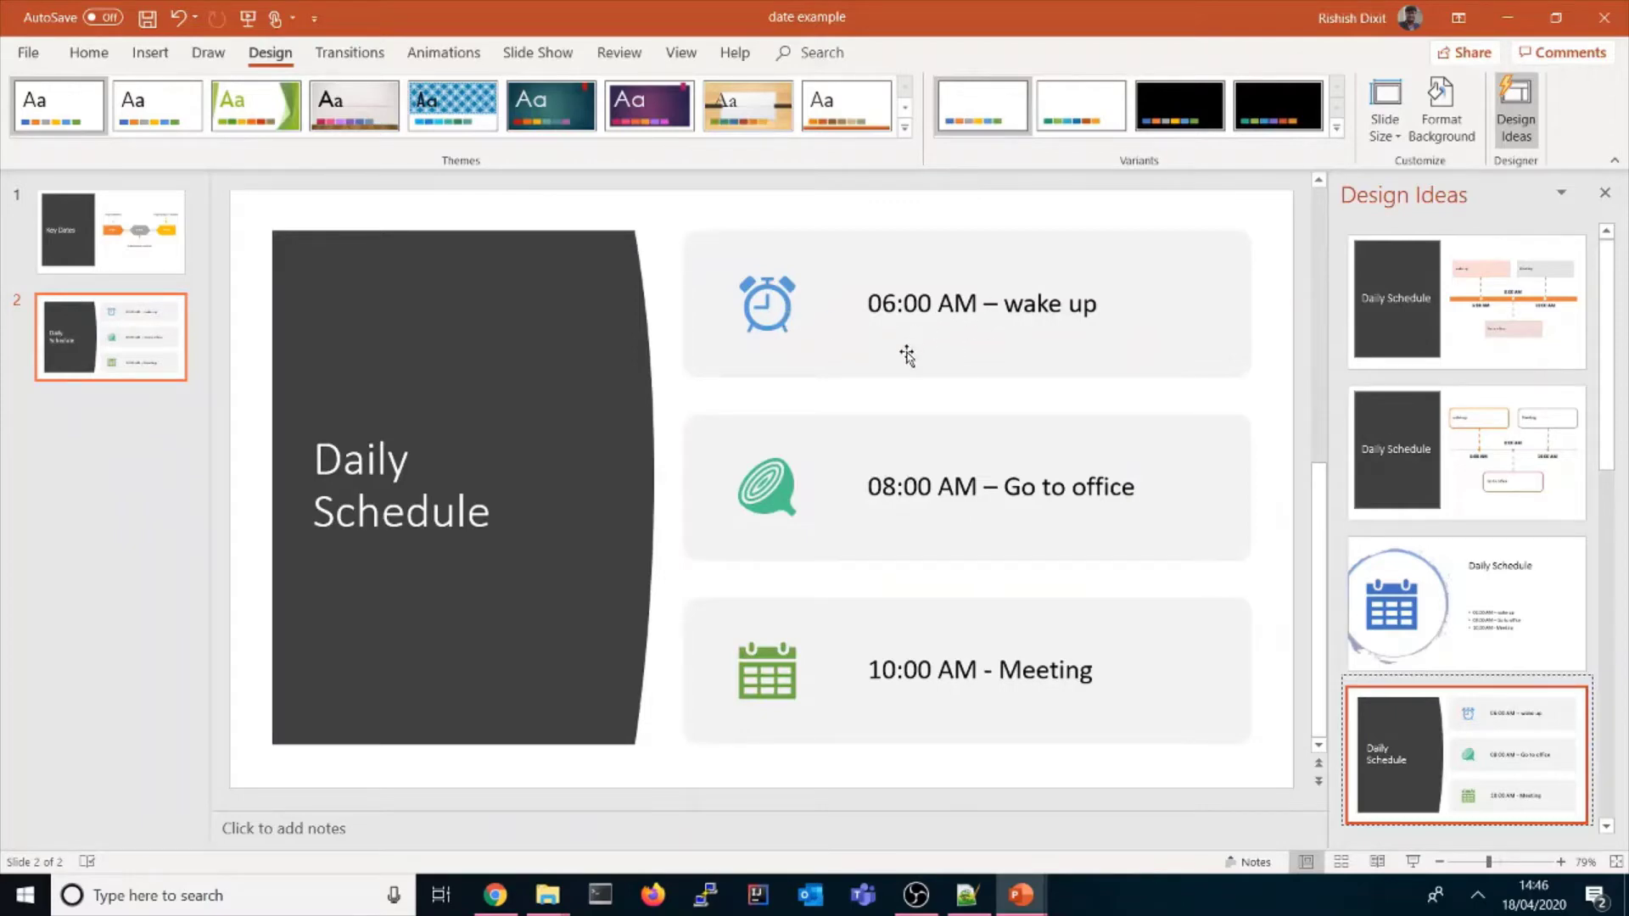
{"action": "left_click", "coordinate": [767, 492]}
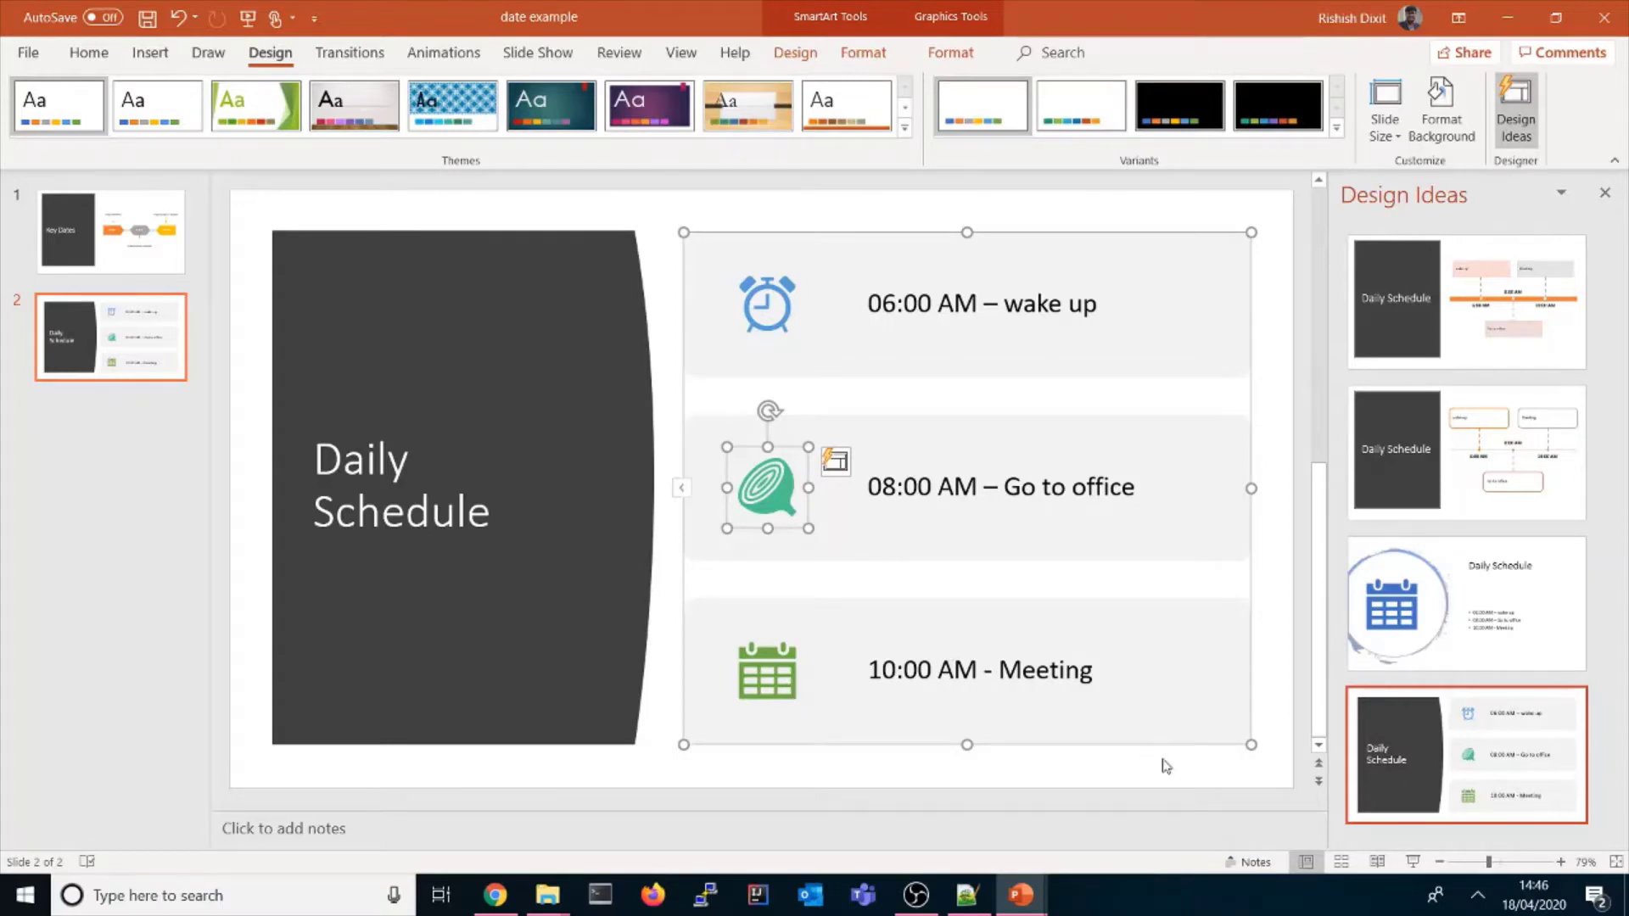
Step: Compare several Design Ideas layouts and settle on the orange hexagon timeline for Daily Schedule
{"action": "scroll", "coordinate": [1389, 711], "scroll_direction": "down", "scroll_amount": 2}
{"action": "scroll", "coordinate": [1389, 711], "scroll_direction": "down", "scroll_amount": 1}
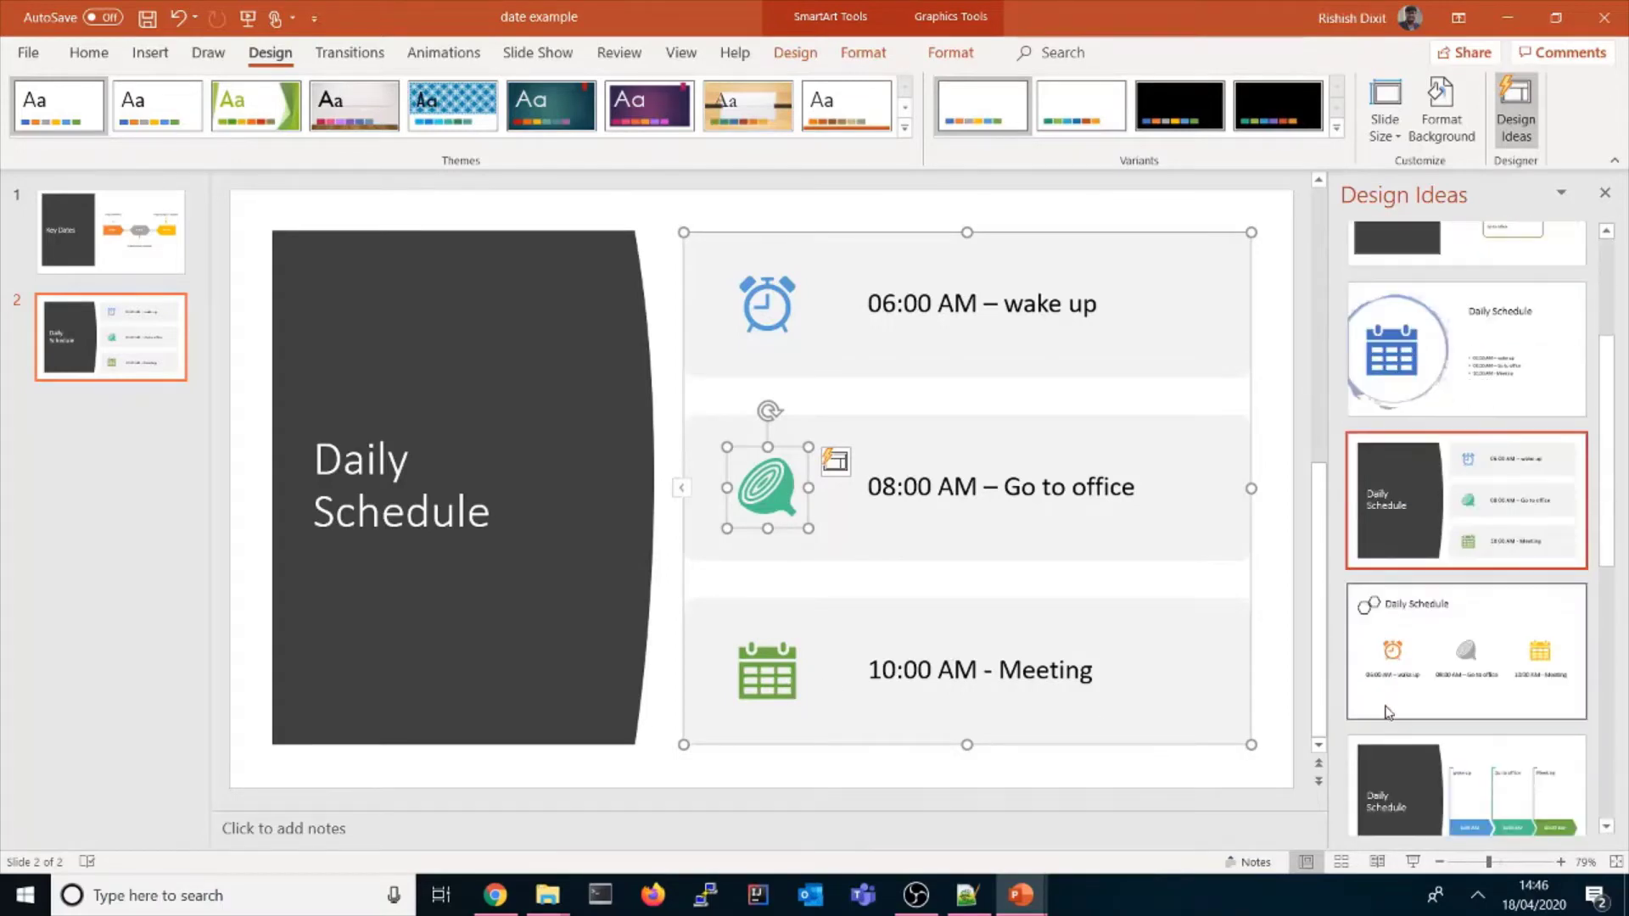
{"action": "left_click", "coordinate": [1434, 673]}
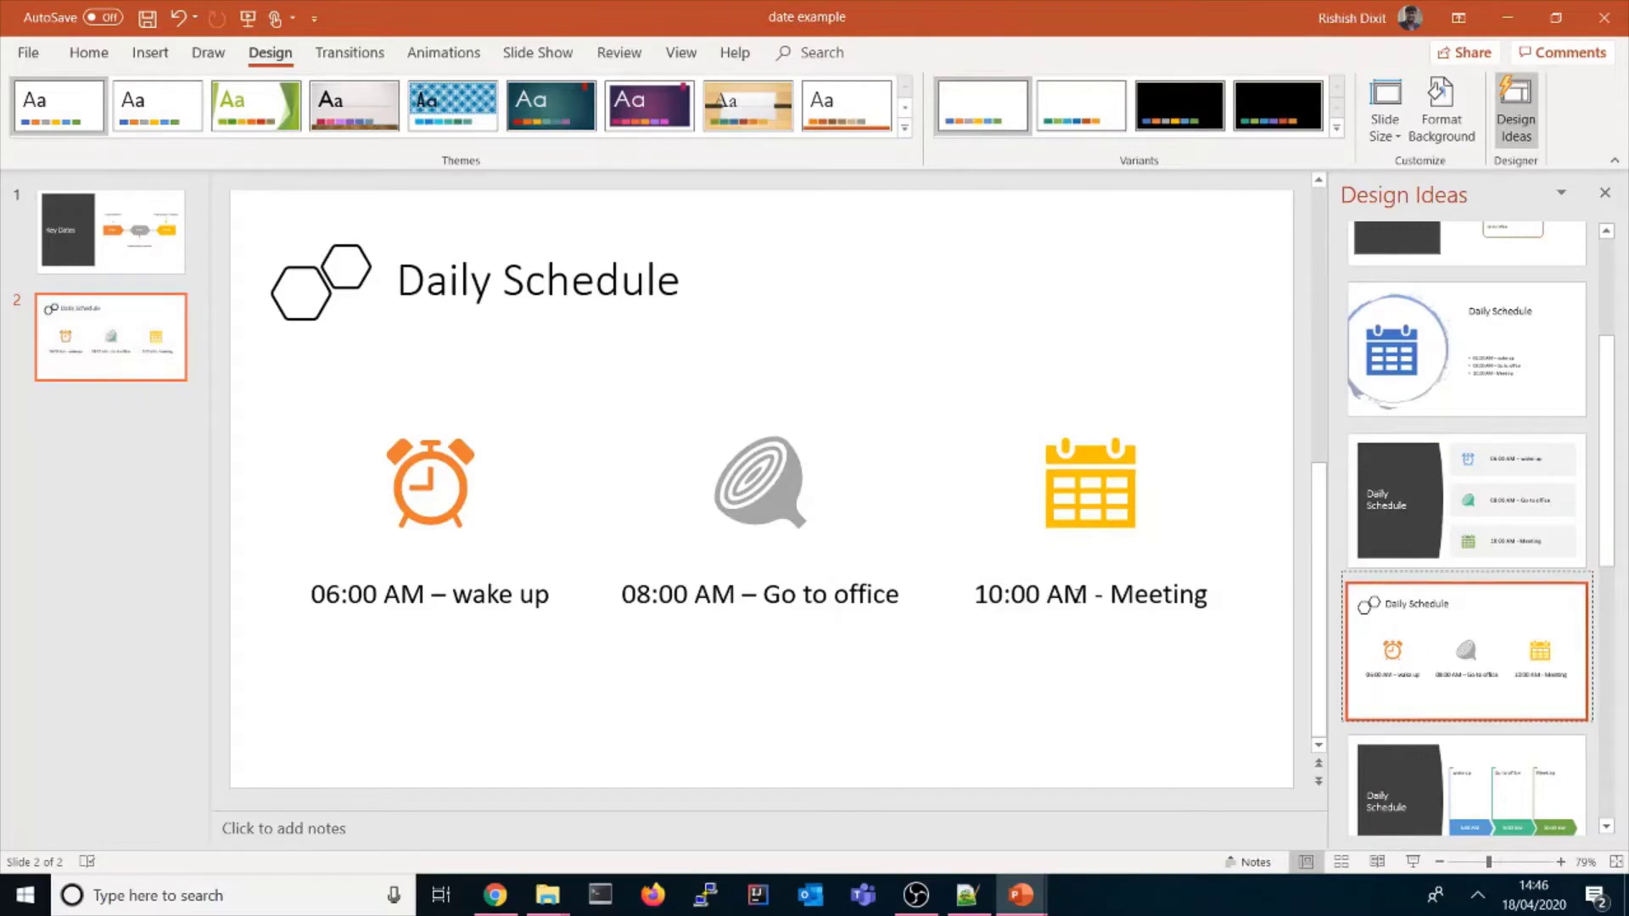
{"action": "scroll", "coordinate": [1498, 665], "scroll_direction": "down", "scroll_amount": 3}
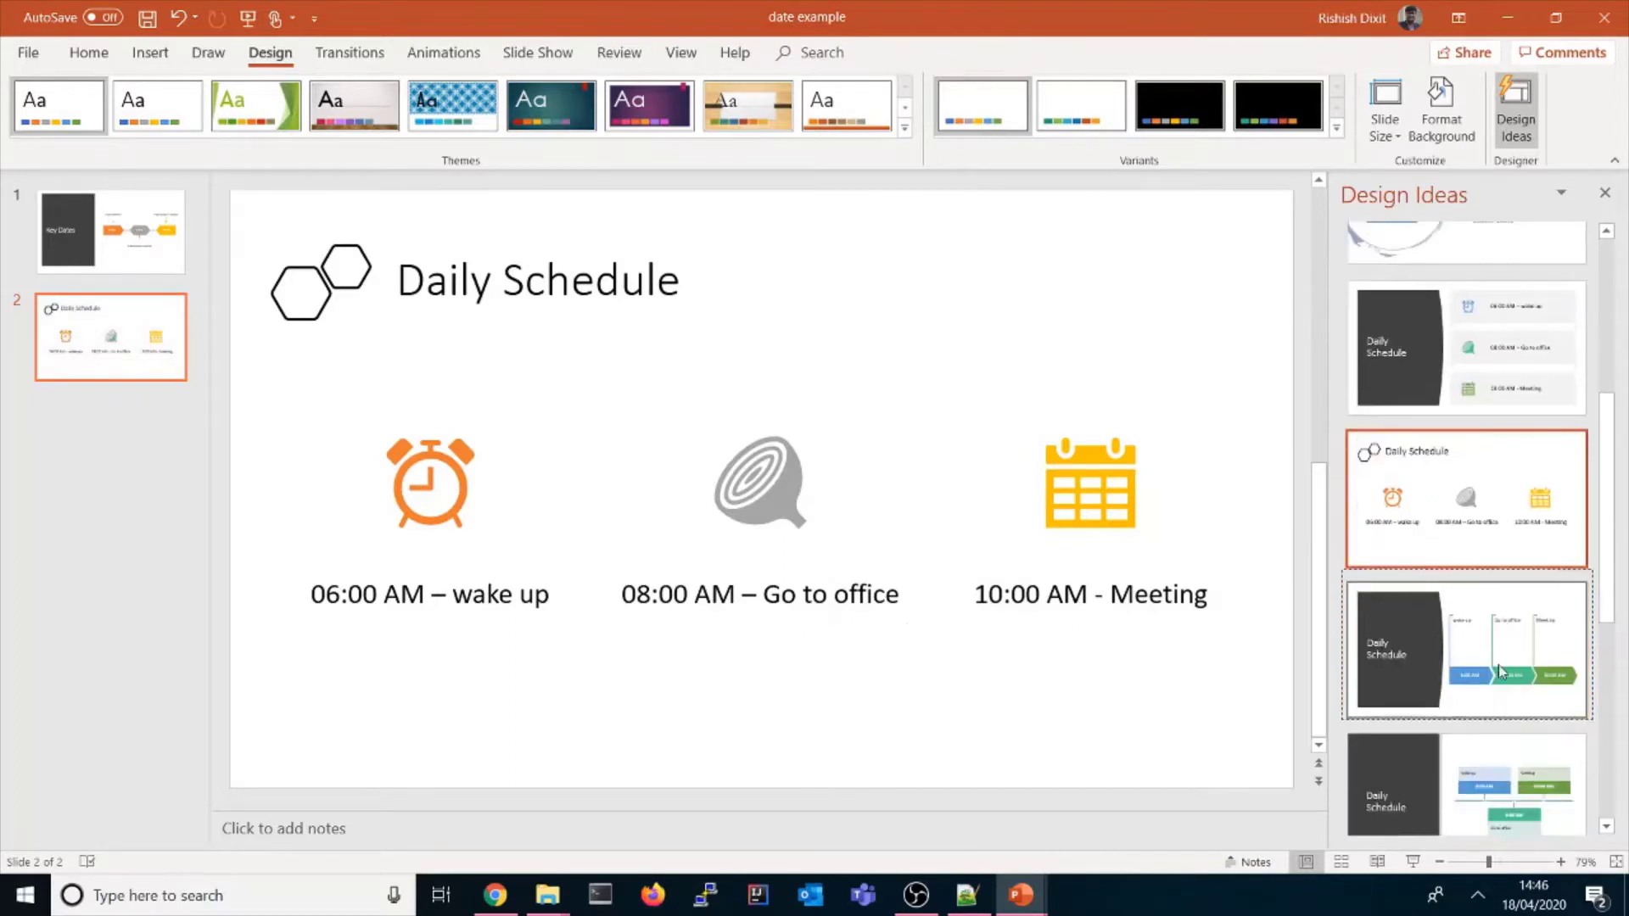
{"action": "left_click", "coordinate": [1499, 665]}
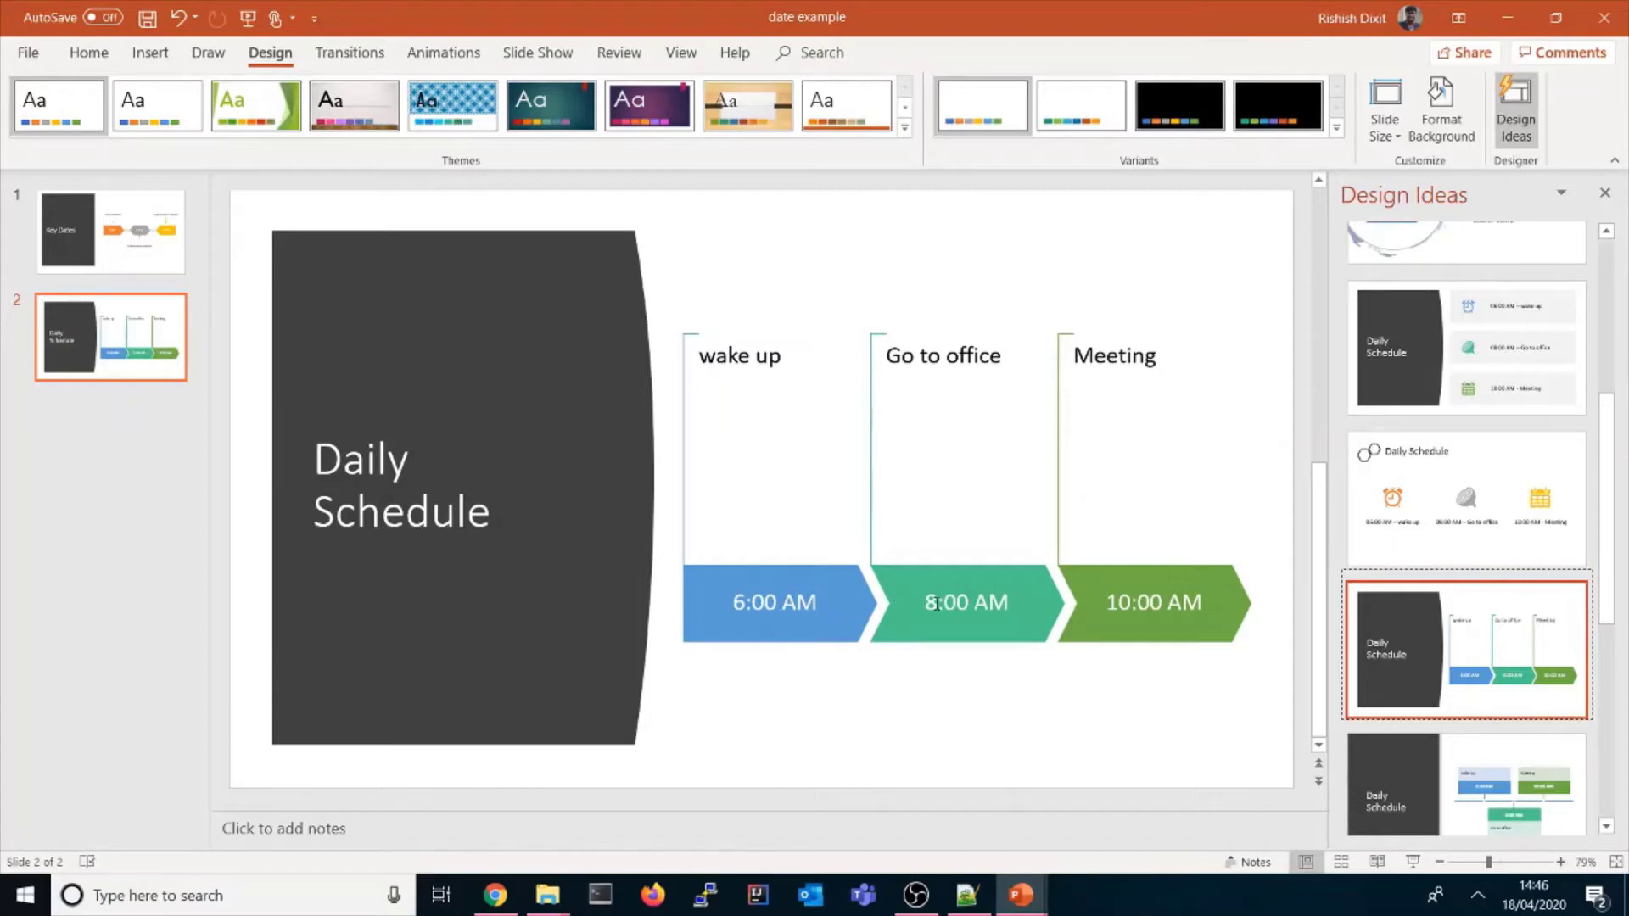
{"action": "scroll", "coordinate": [1541, 611], "scroll_direction": "down", "scroll_amount": 3}
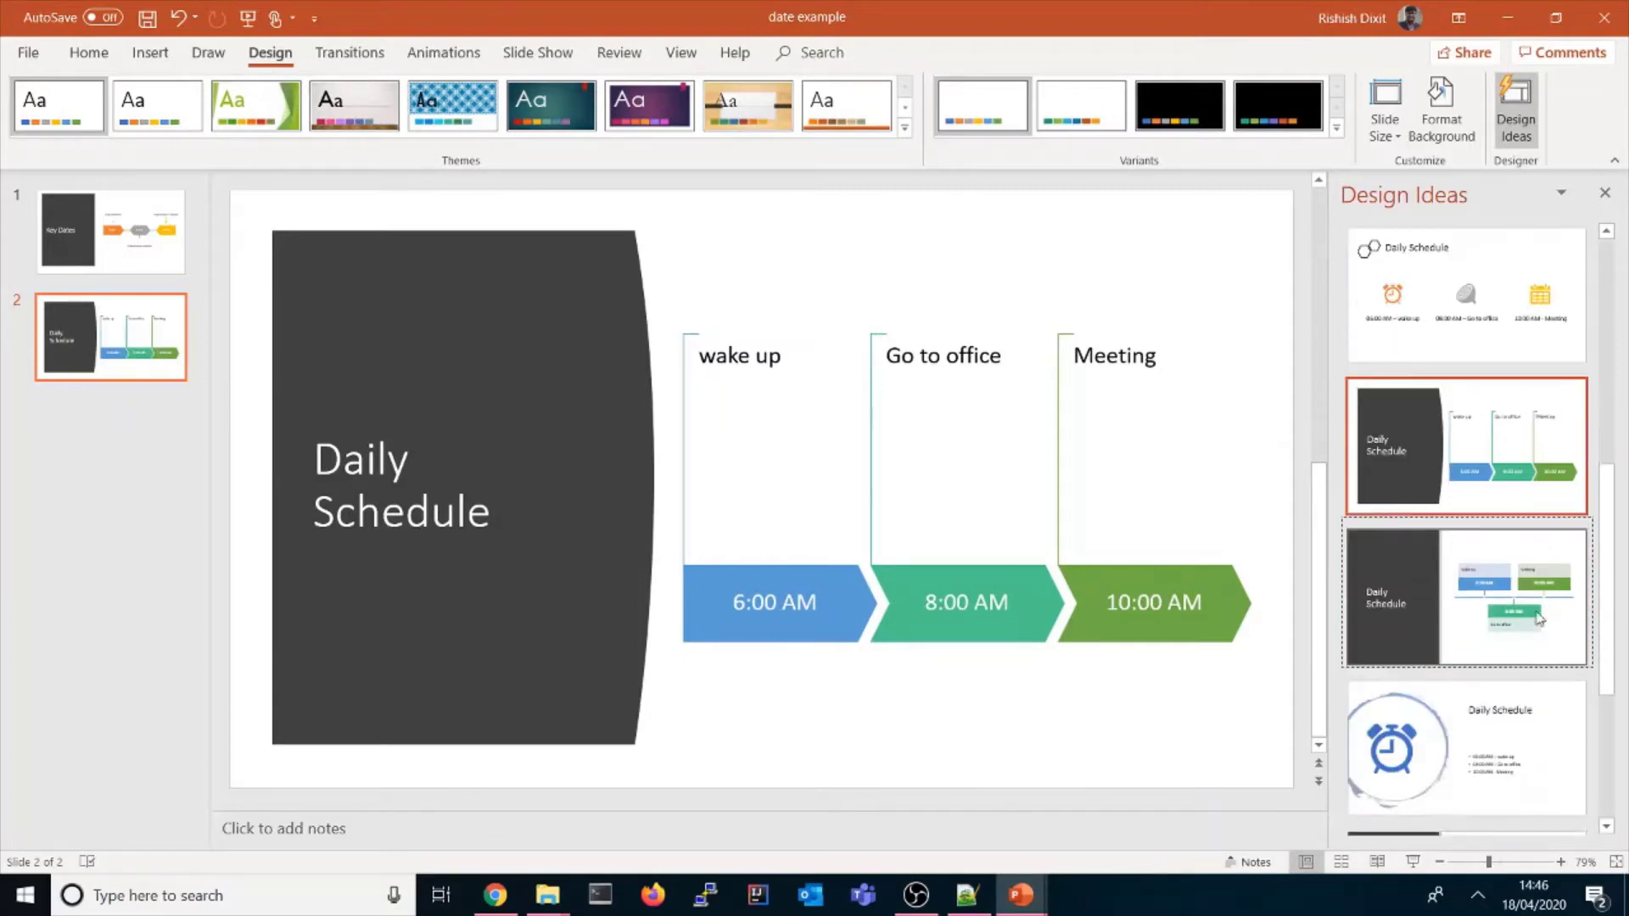
{"action": "left_click", "coordinate": [1541, 577]}
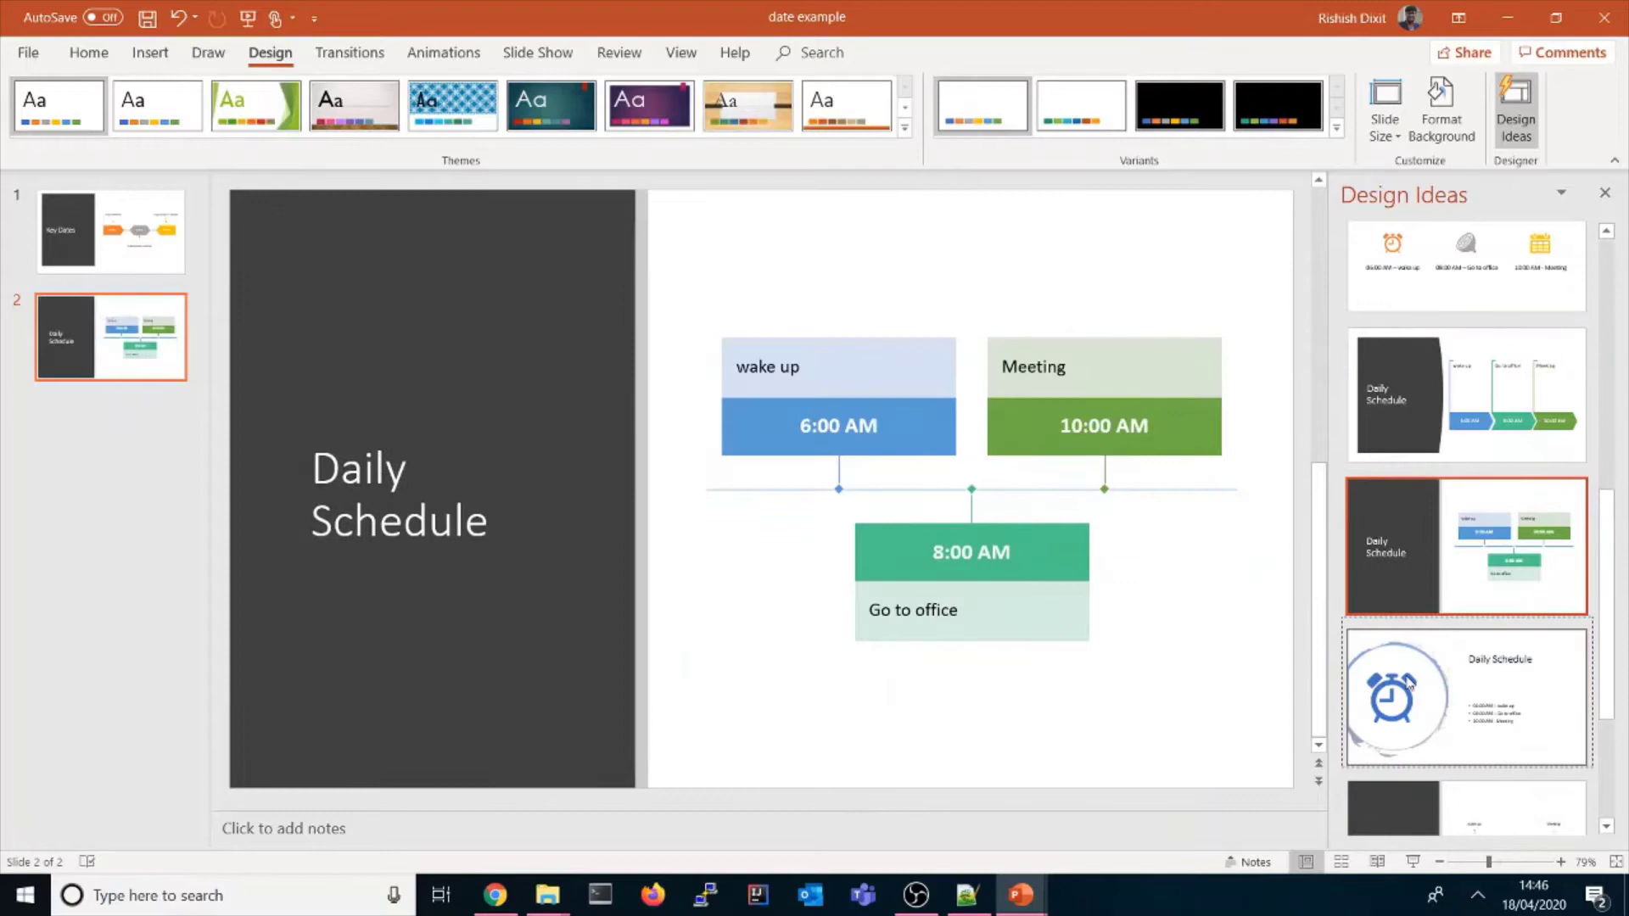
{"action": "scroll", "coordinate": [1443, 674], "scroll_direction": "down", "scroll_amount": 2}
{"action": "left_click", "coordinate": [1444, 698]}
{"action": "scroll", "coordinate": [1447, 704], "scroll_direction": "down", "scroll_amount": 1}
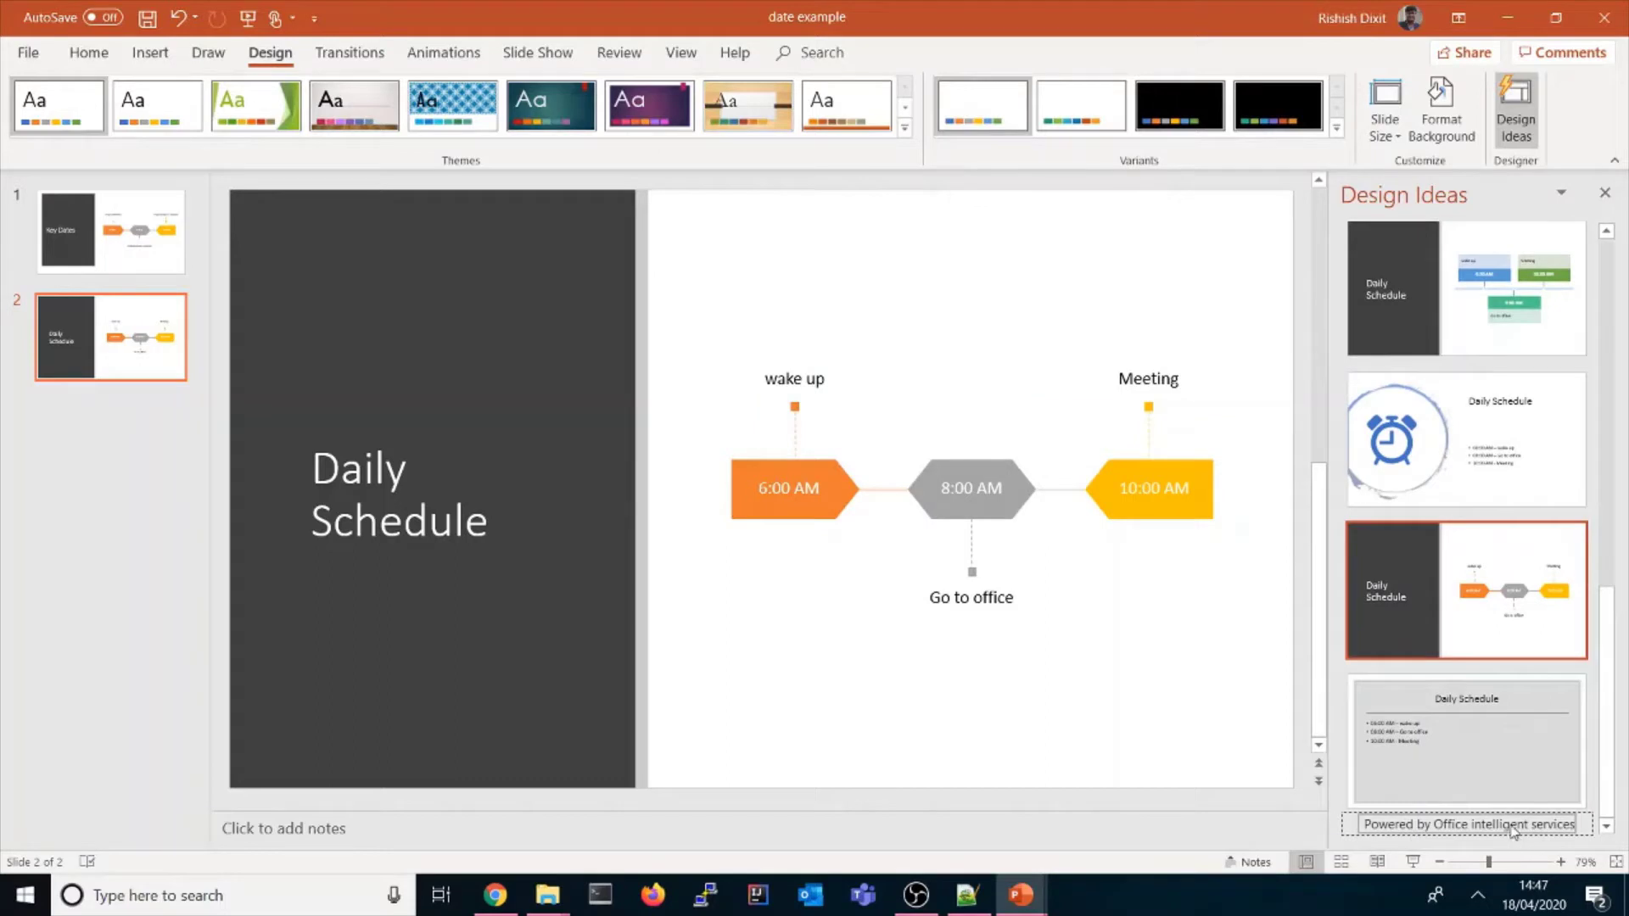
{"action": "key", "text": "shift+Tab"}
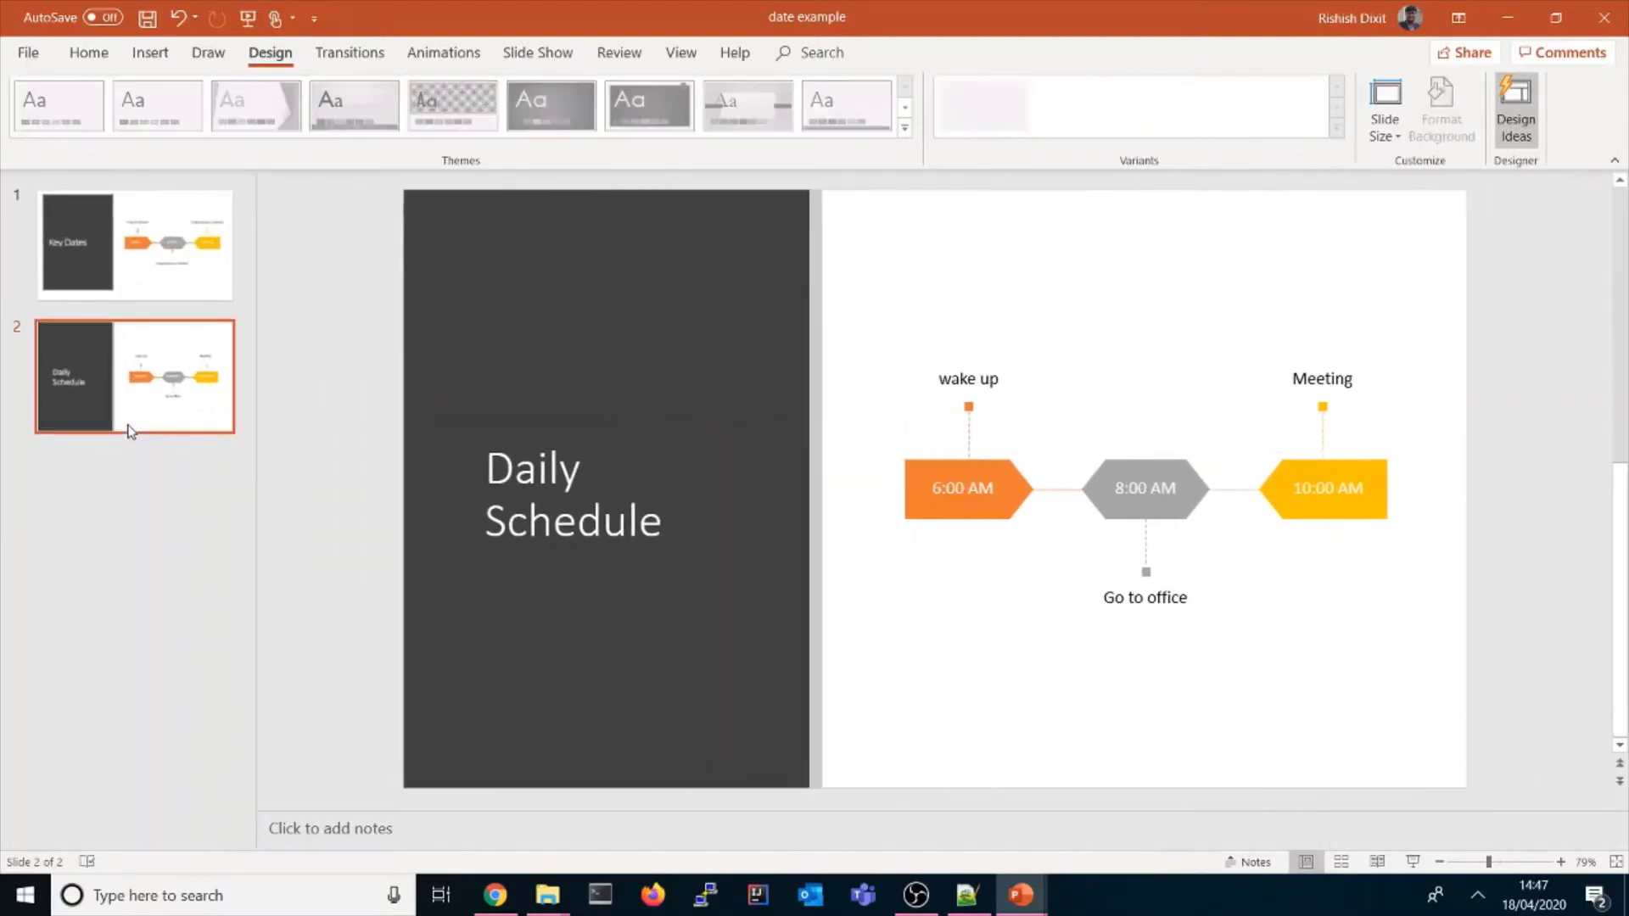
Step: Insert a third slide after slide 2 titled 'Top 5 Technical Languages'
{"action": "right_click", "coordinate": [128, 427]}
{"action": "left_click", "coordinate": [247, 543]}
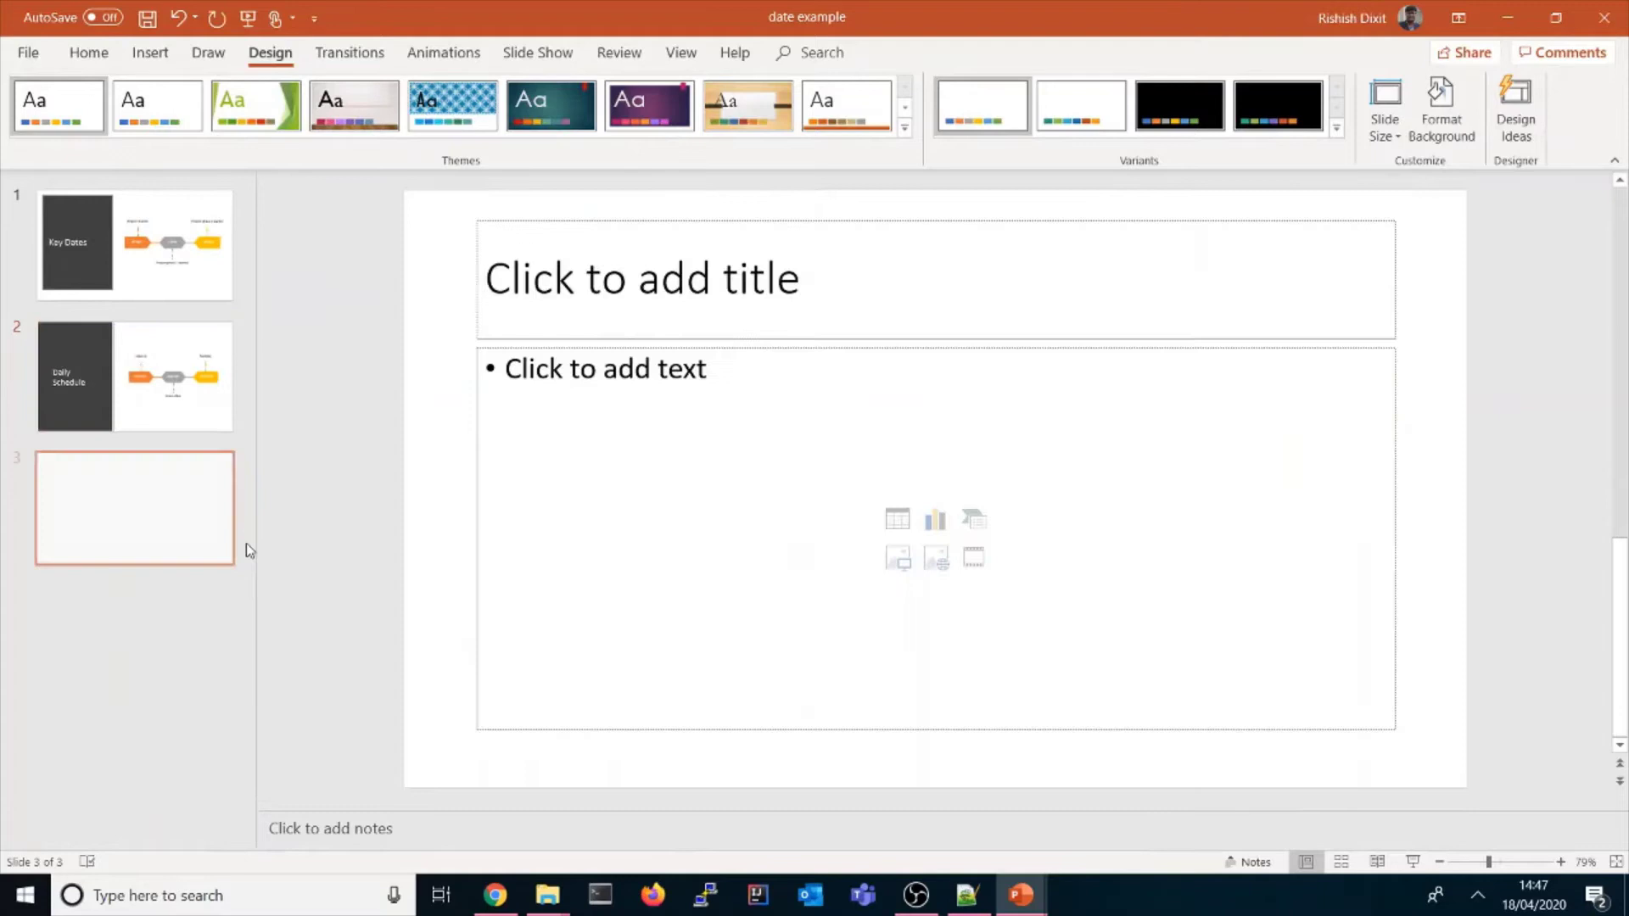
{"action": "left_click", "coordinate": [711, 325]}
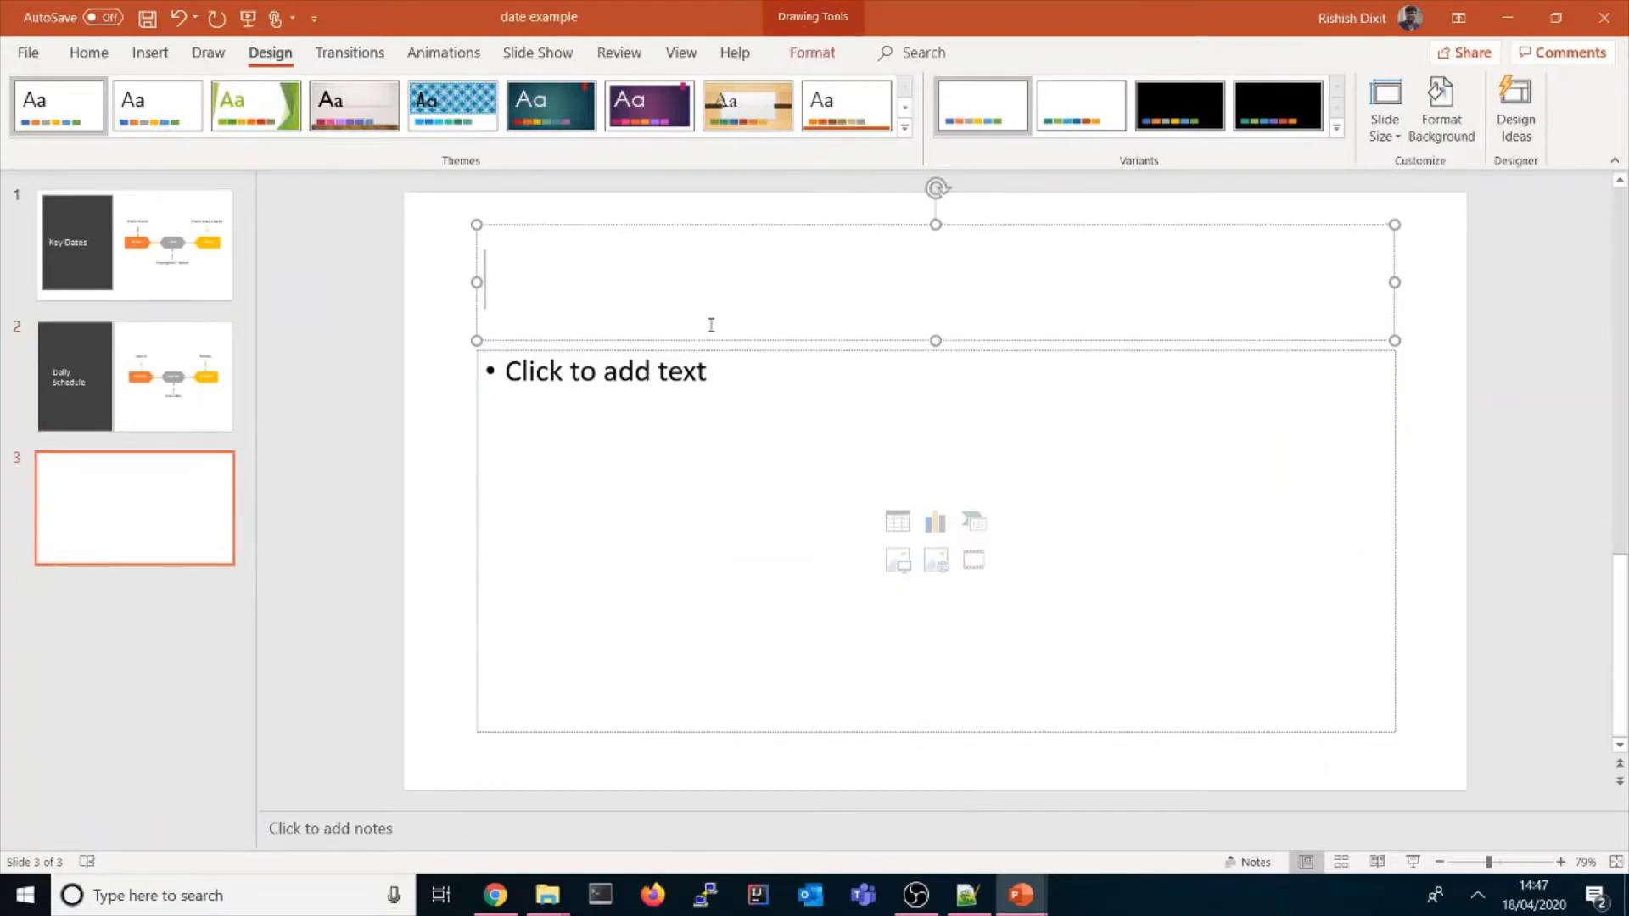
{"action": "type", "text": "Top 5 "}
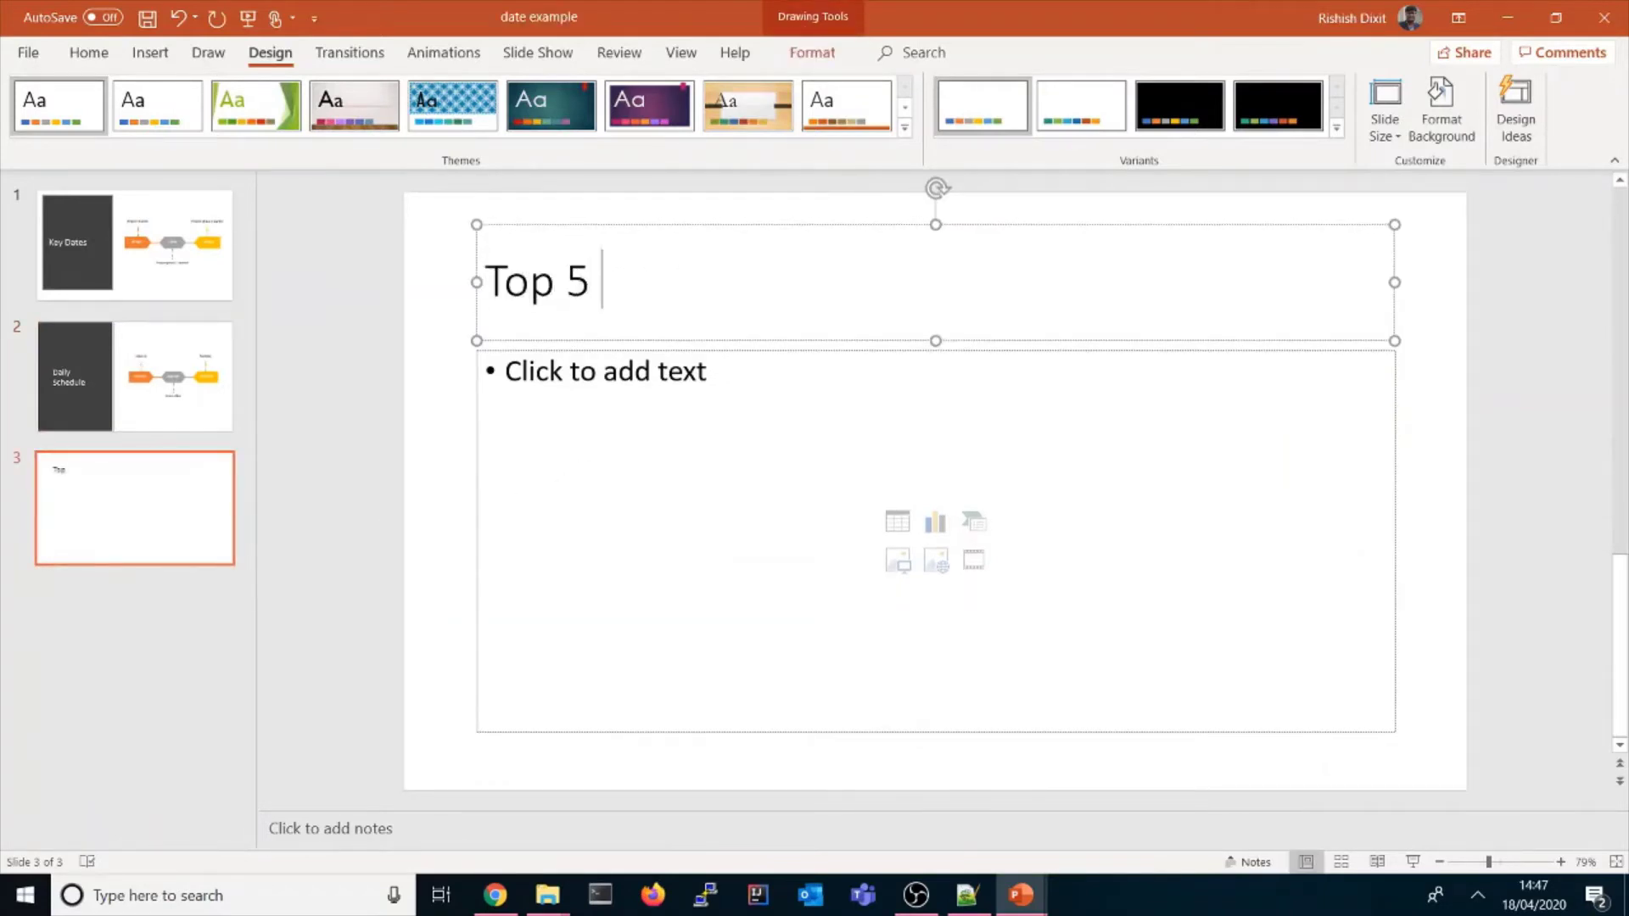
{"action": "type", "text": "Technical L"}
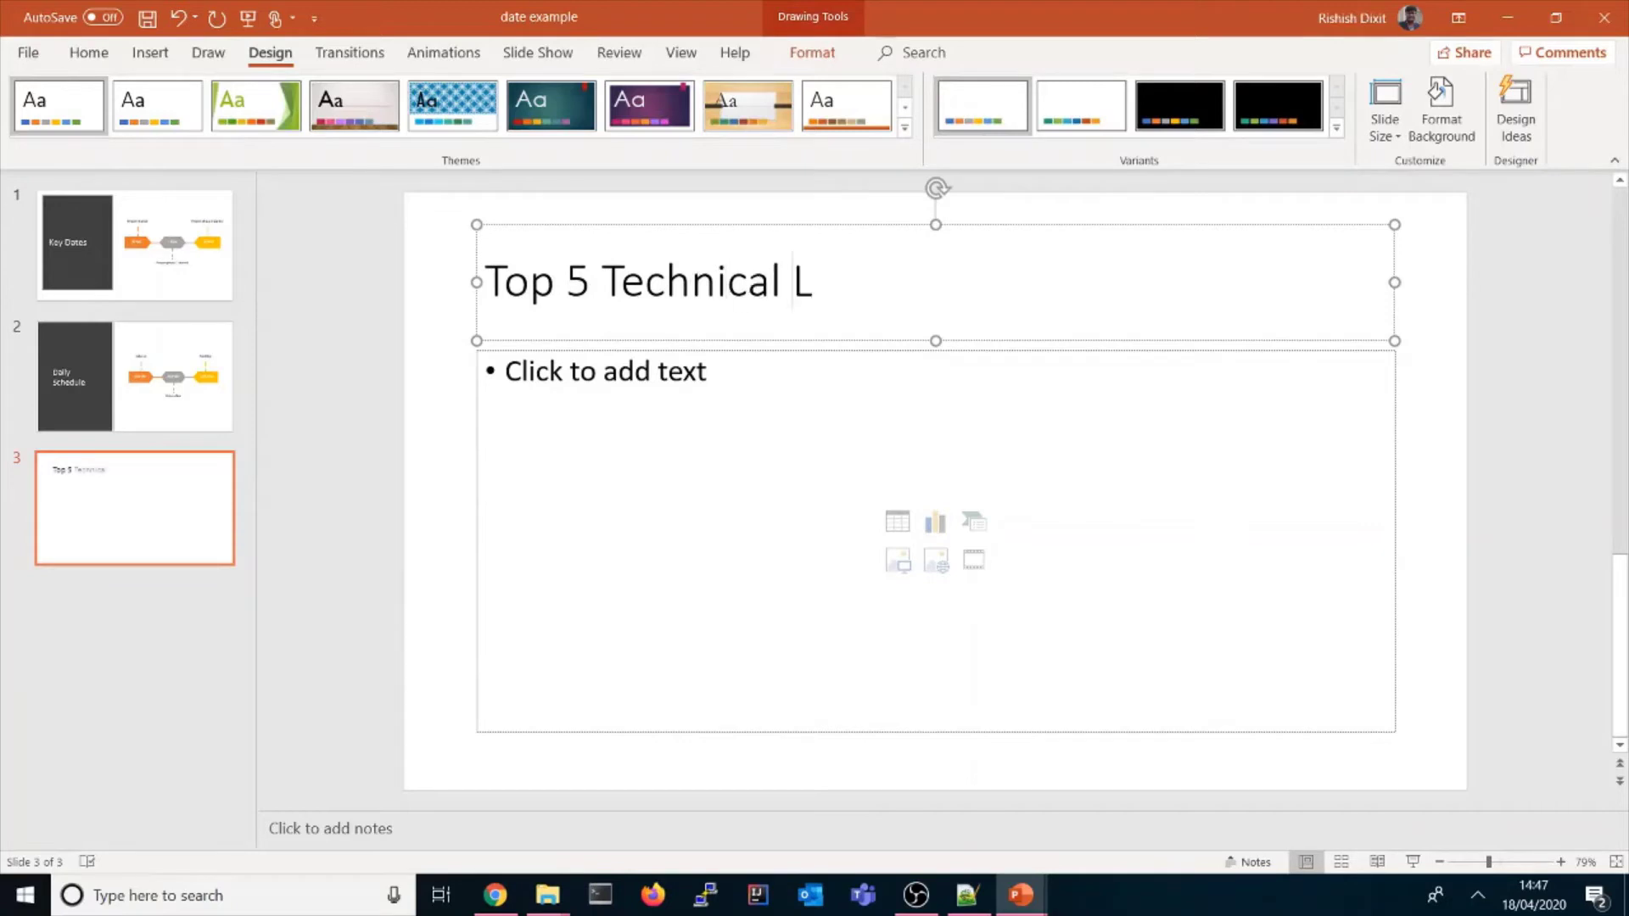
{"action": "type", "text": "anguages"}
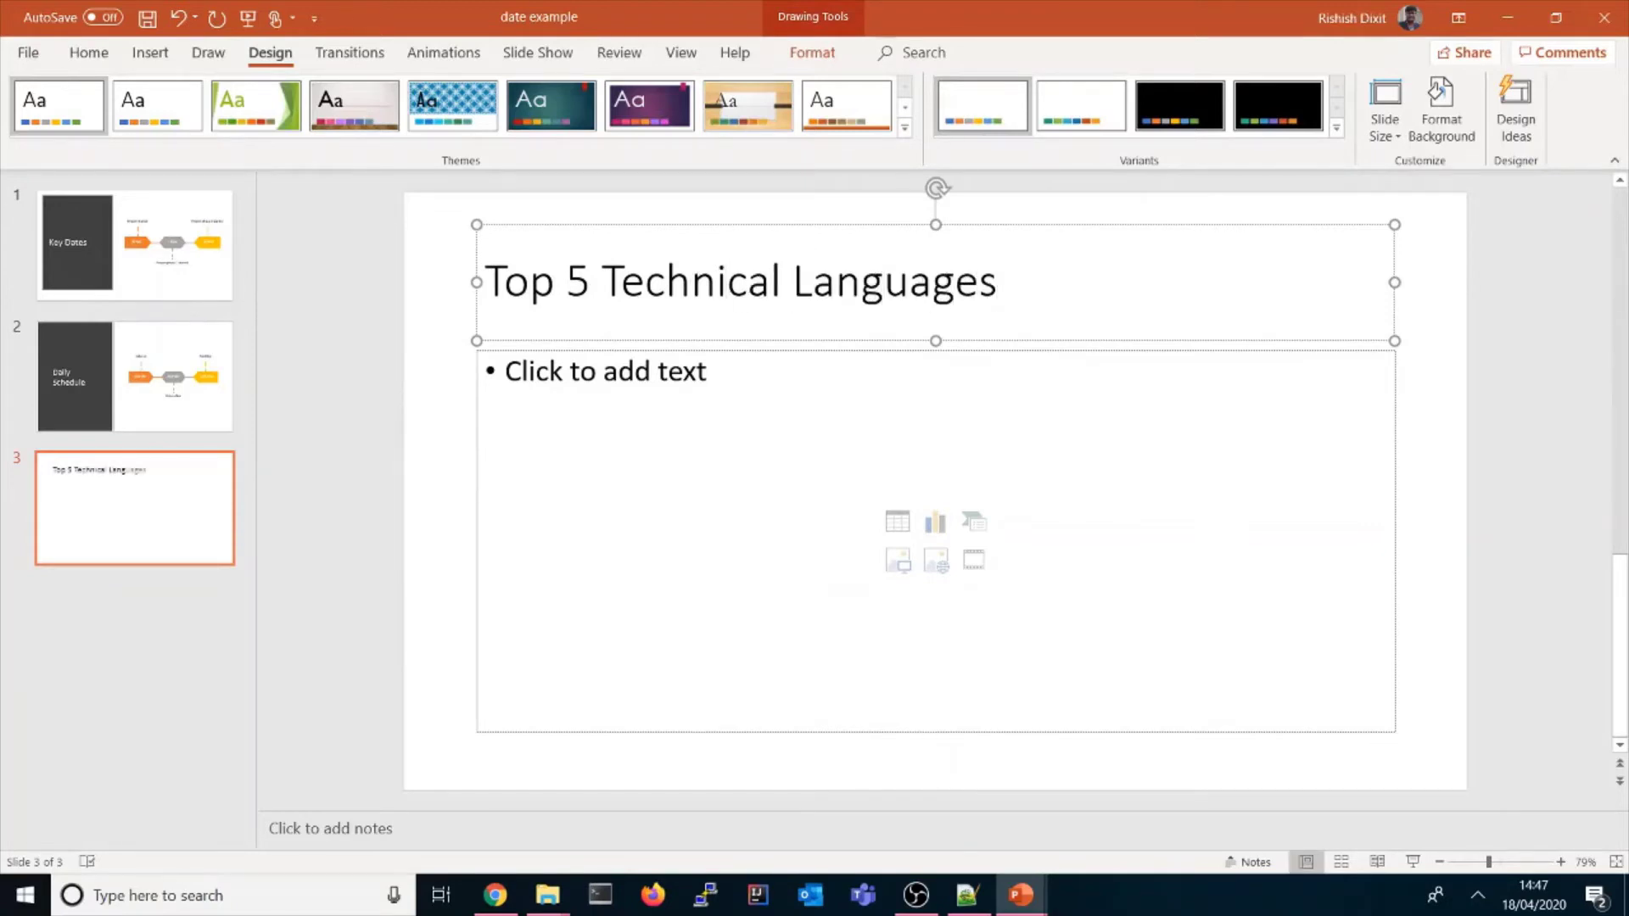
Step: Enter the bullets Java, Python, JavaScript and Scala, correcting the 'Pythin' typo
{"action": "left_click", "coordinate": [697, 365]}
{"action": "type", "text": "Java"}
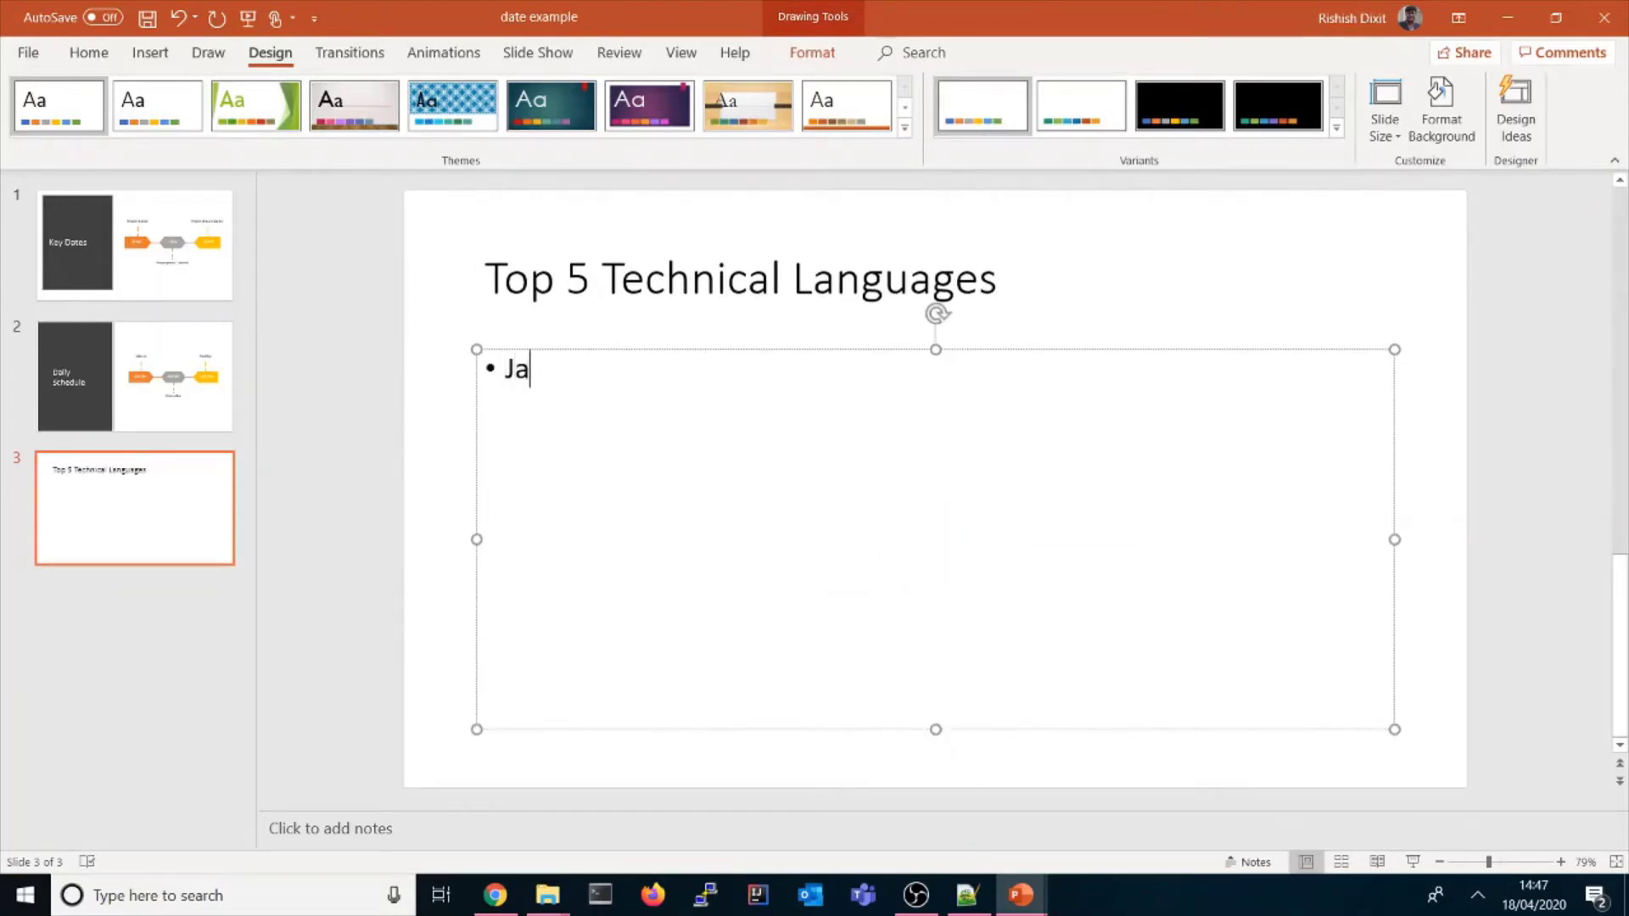
{"action": "key", "text": "Return"}
{"action": "type", "text": "Pythin"}
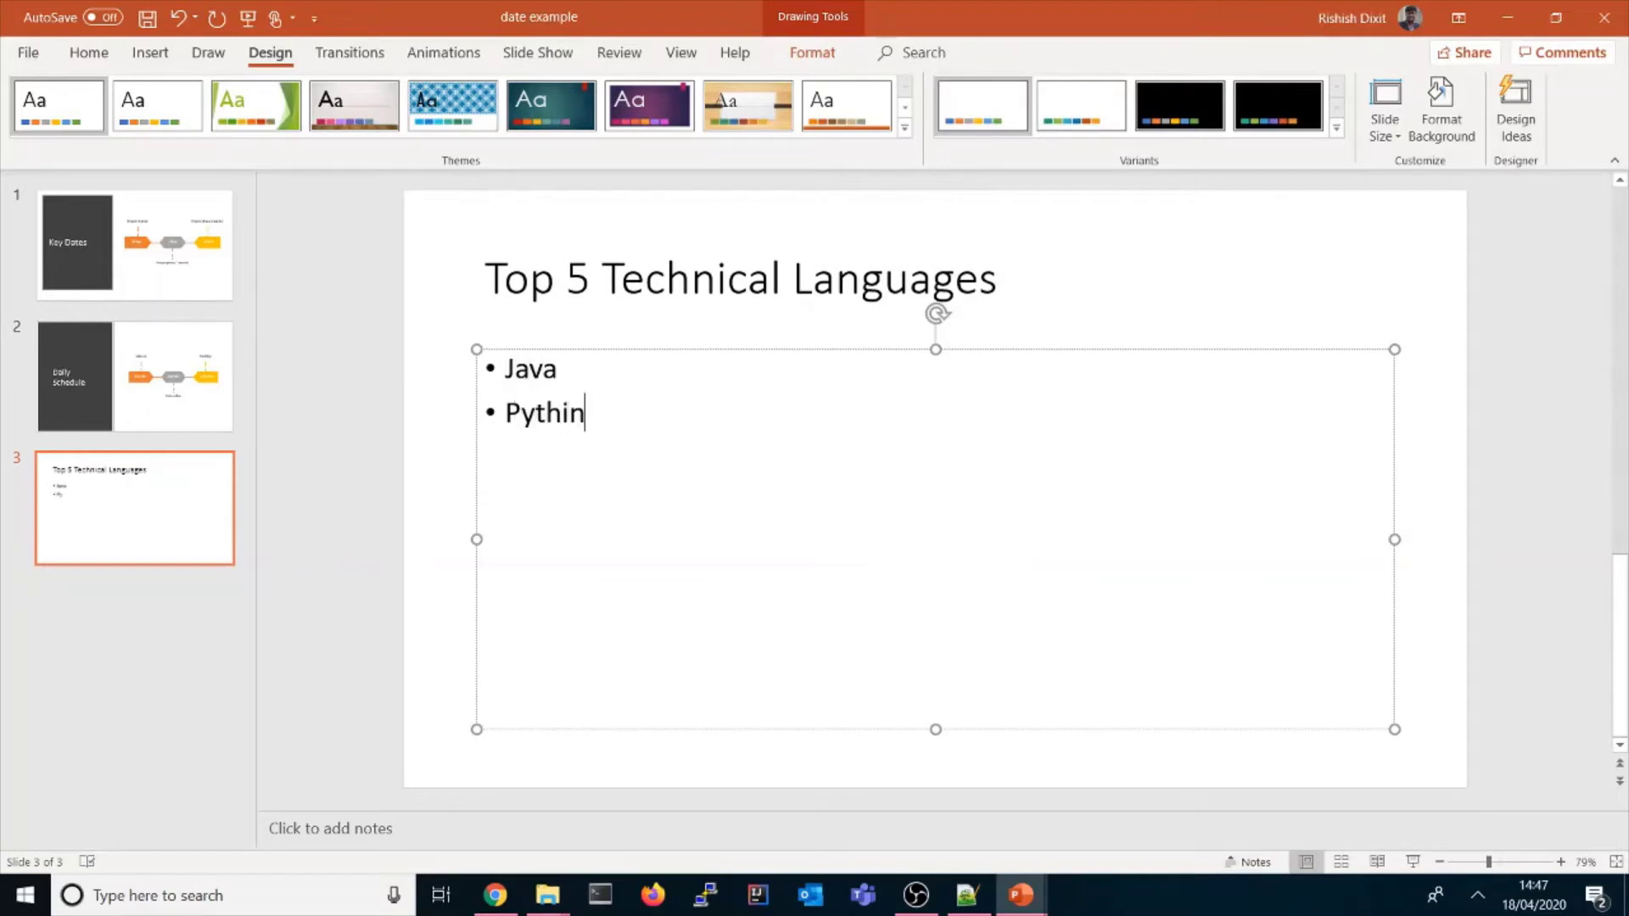
{"action": "key", "text": "BackSpace"}
{"action": "key", "text": "BackSpace"}
{"action": "type", "text": "on "}
{"action": "type", "text": "JavaSc"}
{"action": "type", "text": "r"}
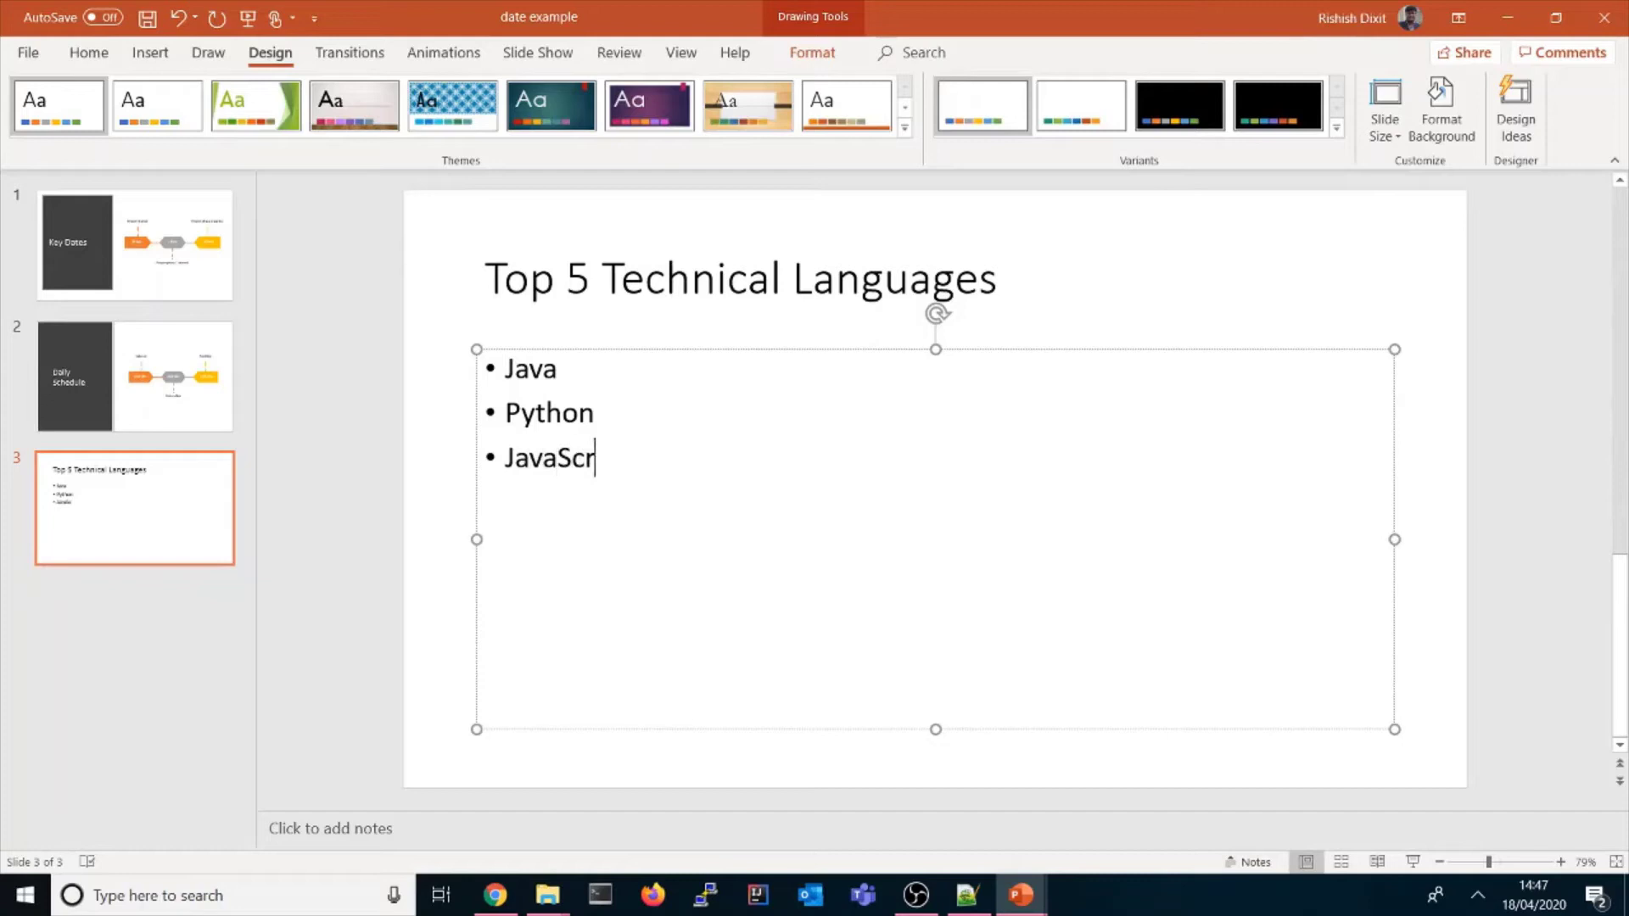
{"action": "type", "text": "ipt "}
{"action": "type", "text": "Scala"}
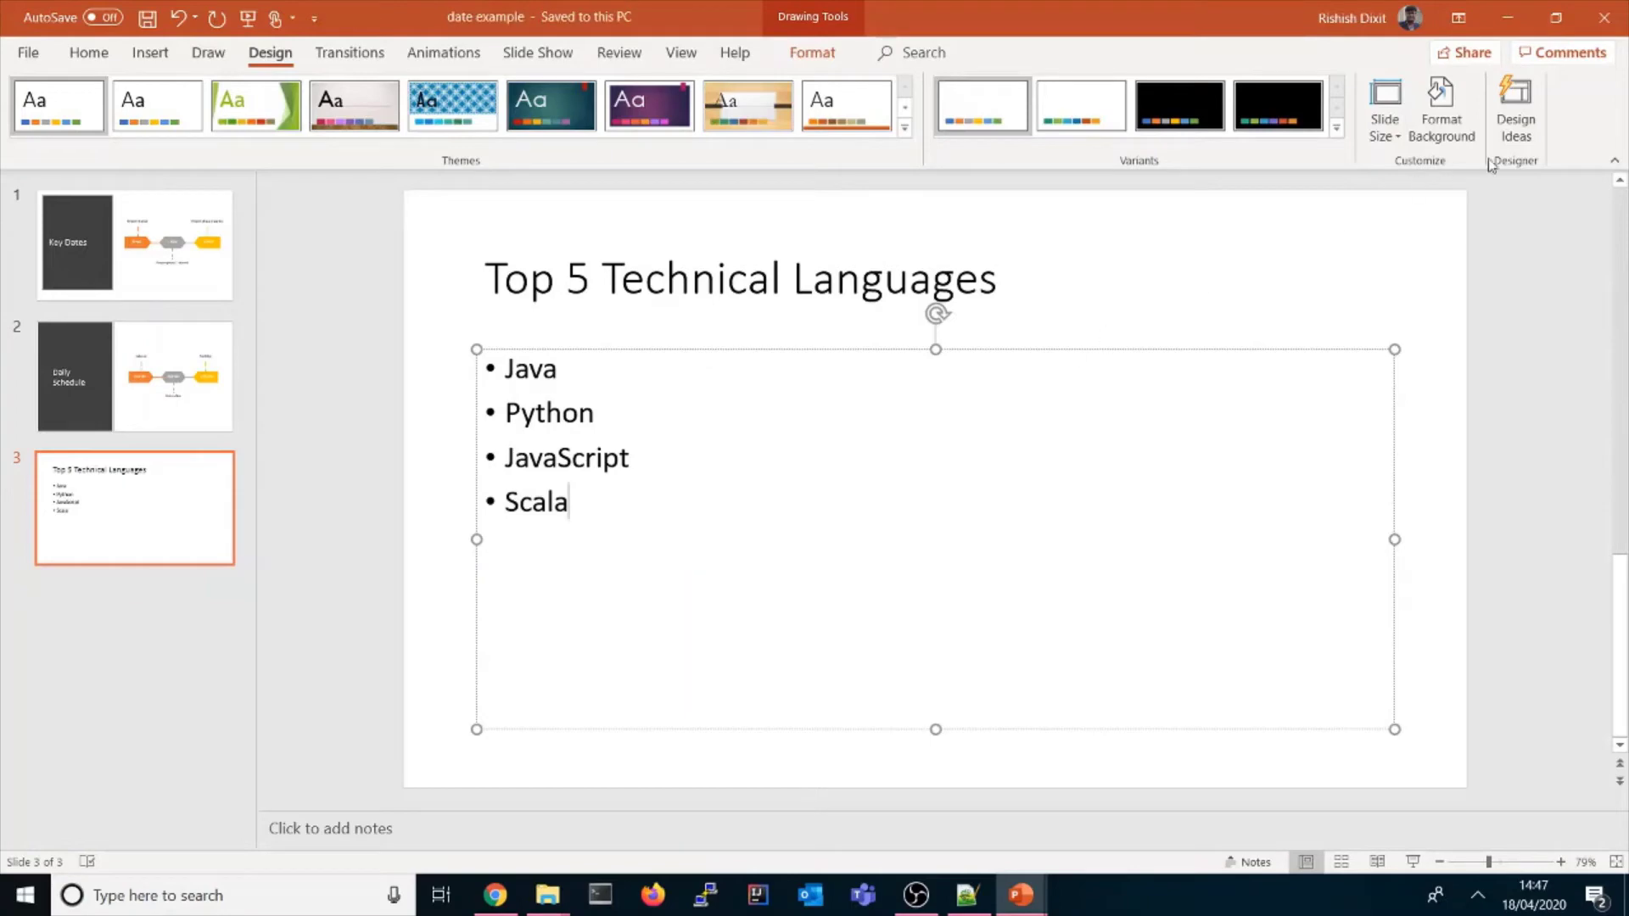
{"action": "left_click", "coordinate": [1515, 119]}
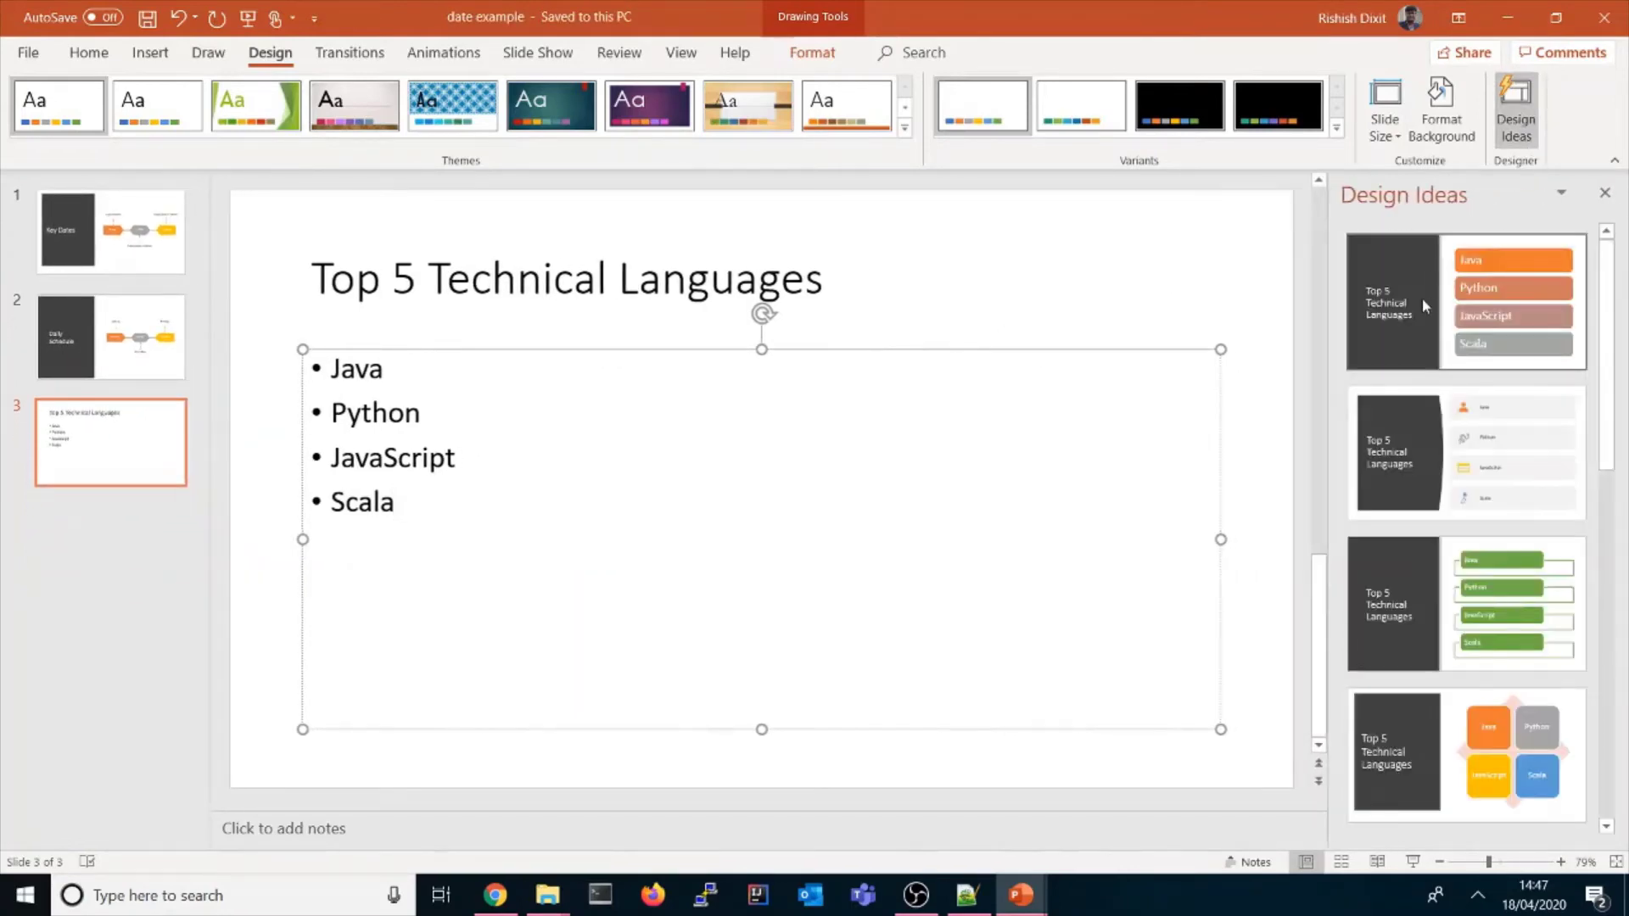
Step: Try several designs, then choose orange Java, grey Python, yellow JavaScript and blue Scala tiles
{"action": "left_click", "coordinate": [1422, 301]}
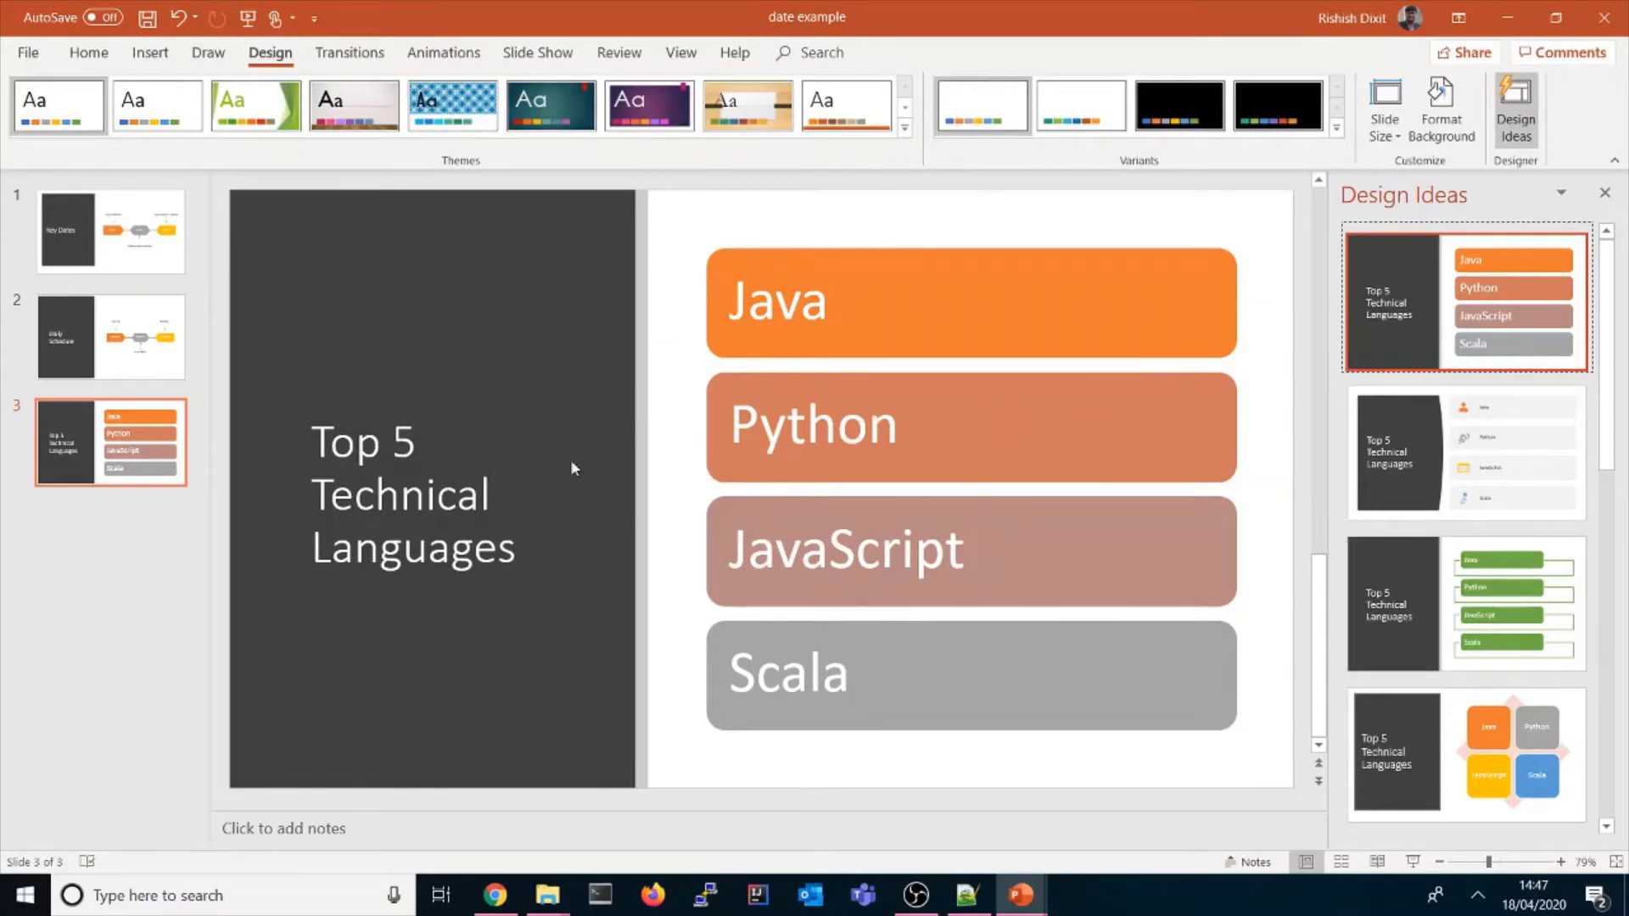
{"action": "left_click", "coordinate": [1450, 486]}
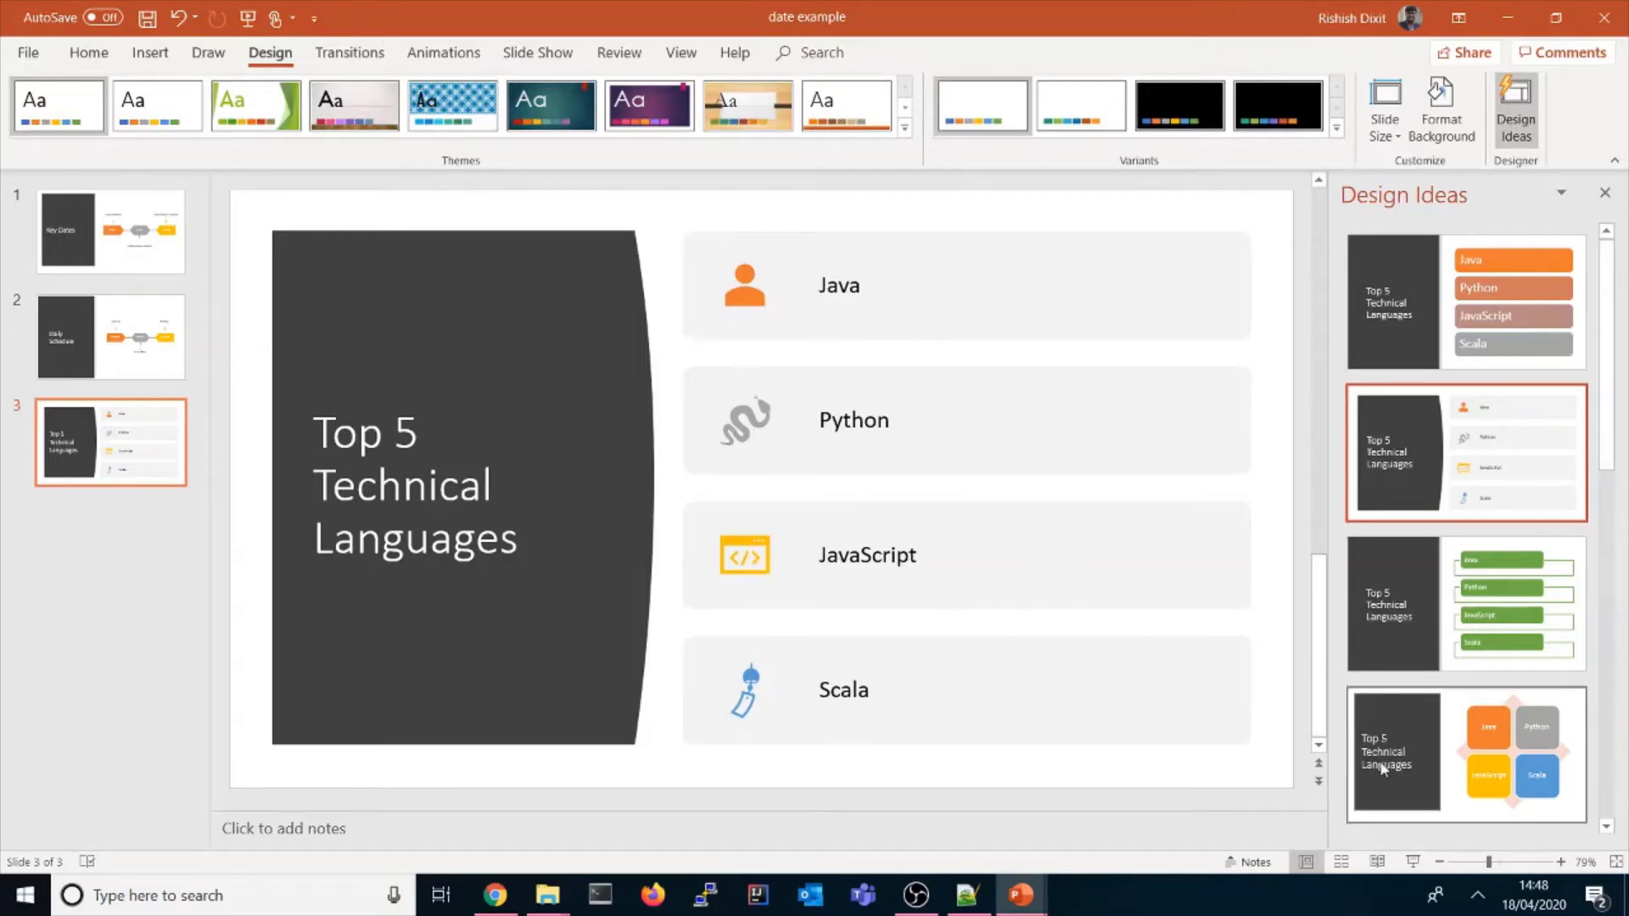
{"action": "scroll", "coordinate": [1566, 701], "scroll_direction": "down", "scroll_amount": 2}
{"action": "scroll", "coordinate": [1566, 701], "scroll_direction": "down", "scroll_amount": 2}
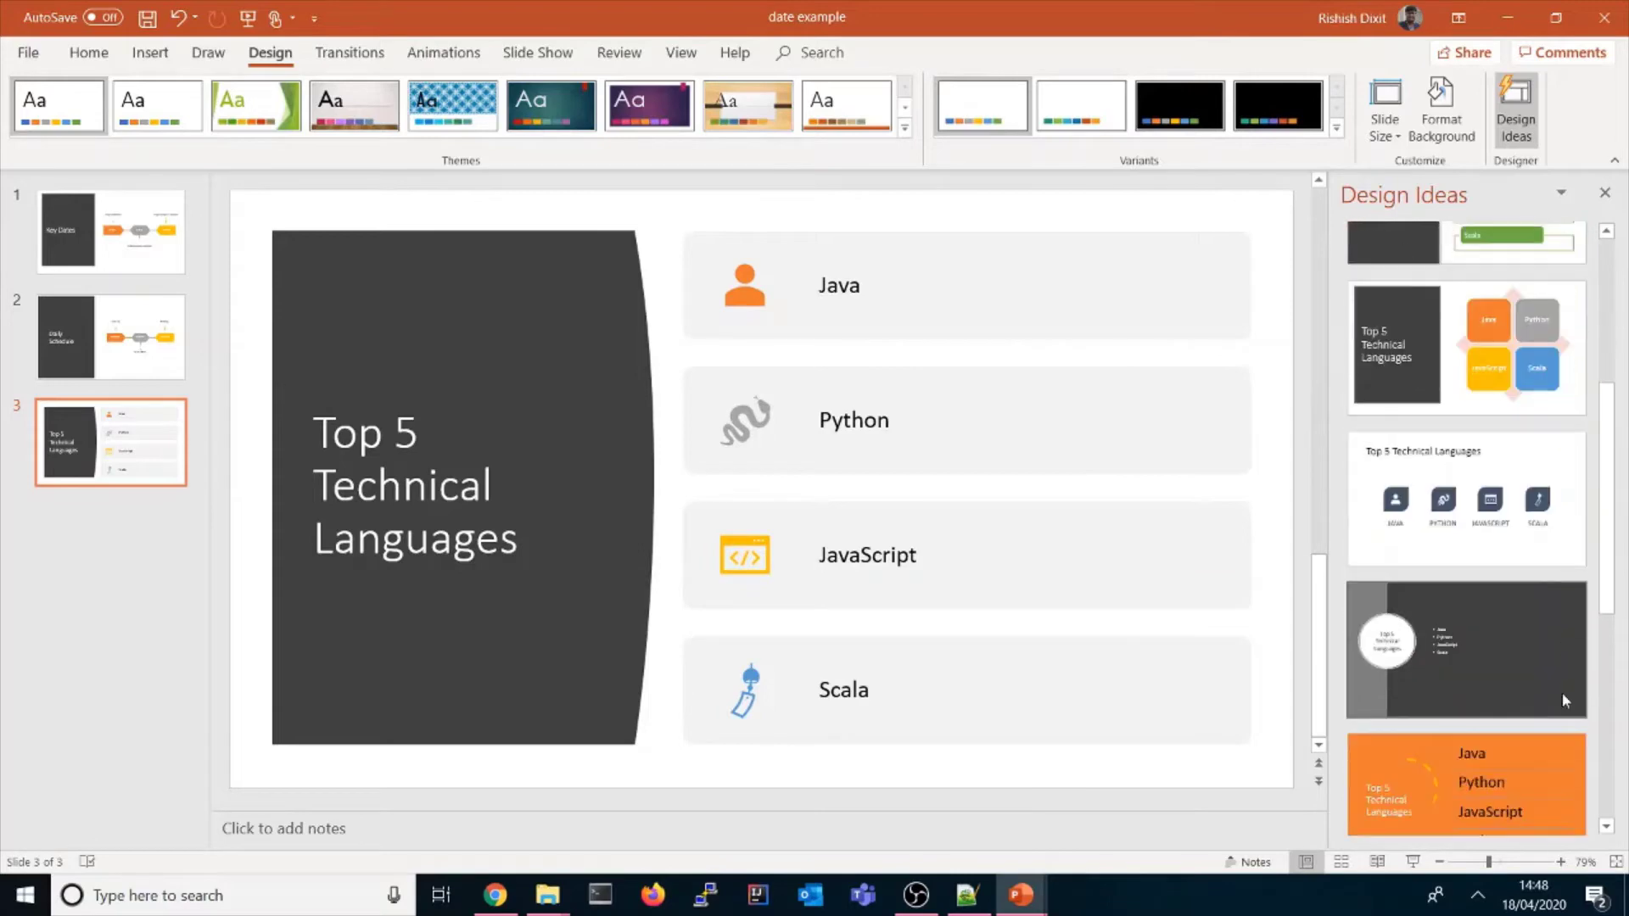
{"action": "left_click", "coordinate": [1534, 510]}
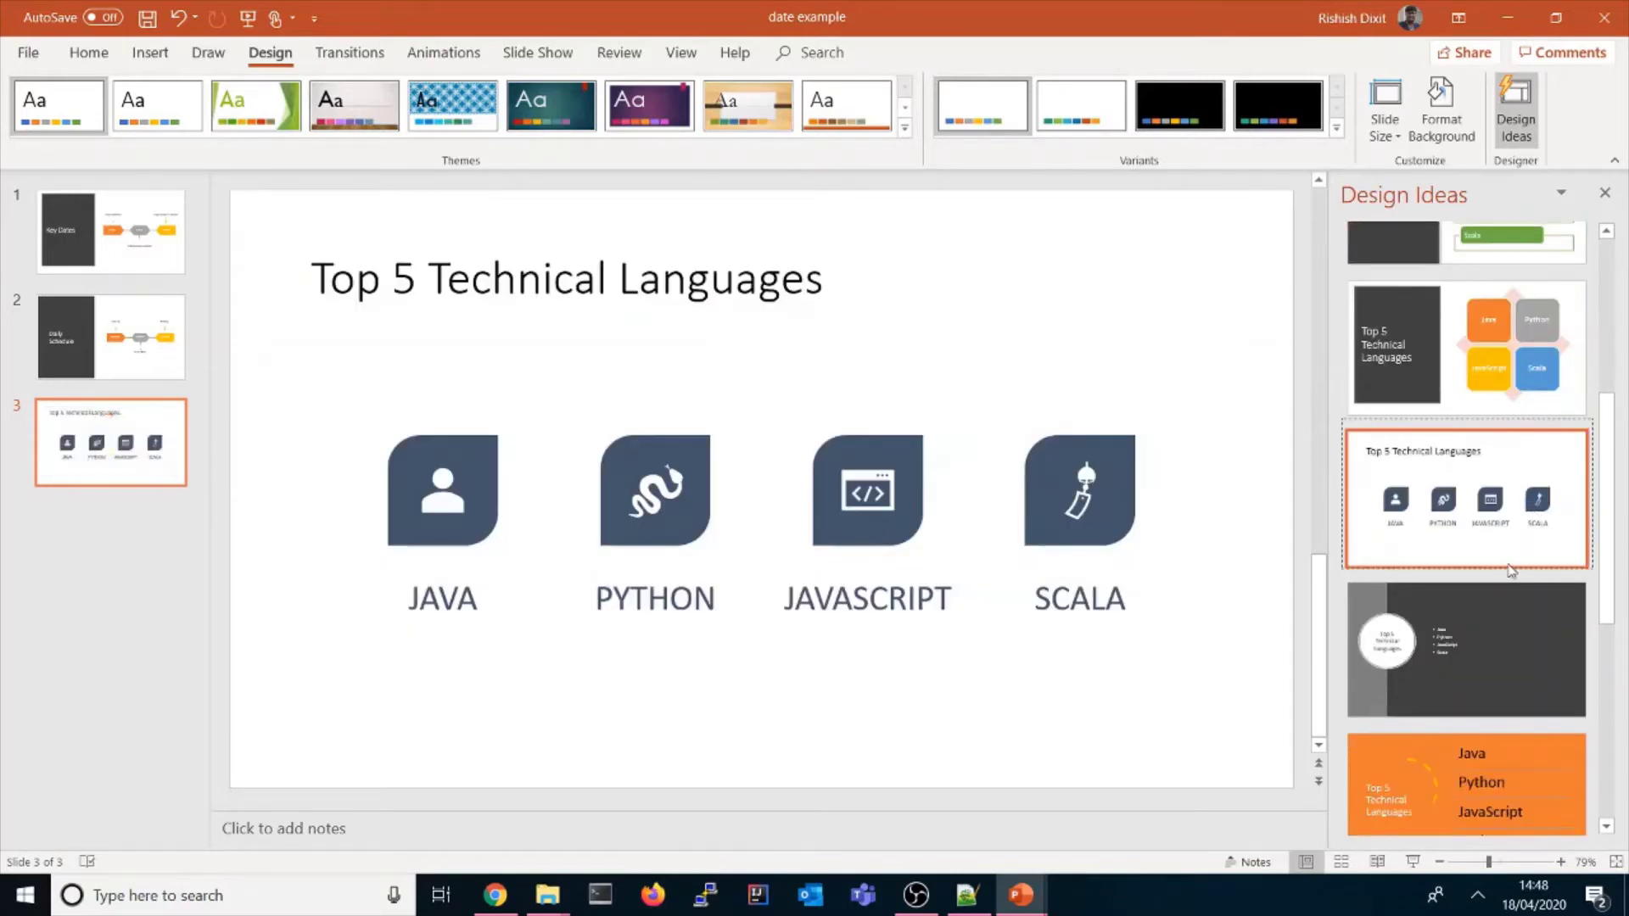
{"action": "scroll", "coordinate": [1485, 654], "scroll_direction": "down", "scroll_amount": 3}
{"action": "scroll", "coordinate": [1485, 659], "scroll_direction": "up", "scroll_amount": 5}
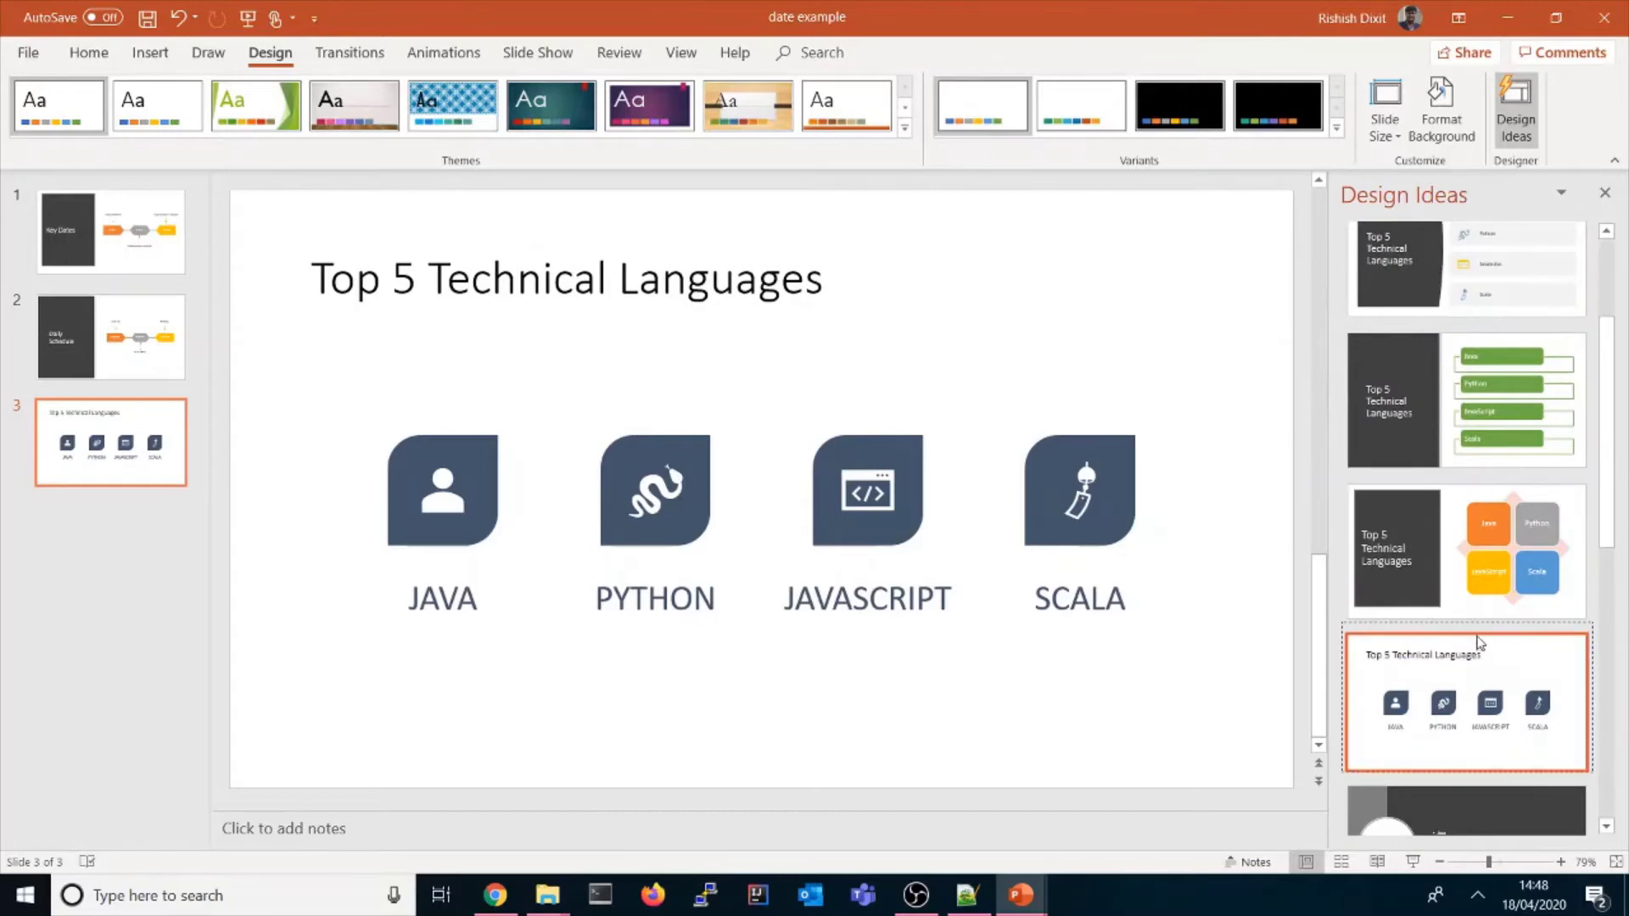
{"action": "left_click", "coordinate": [1513, 574]}
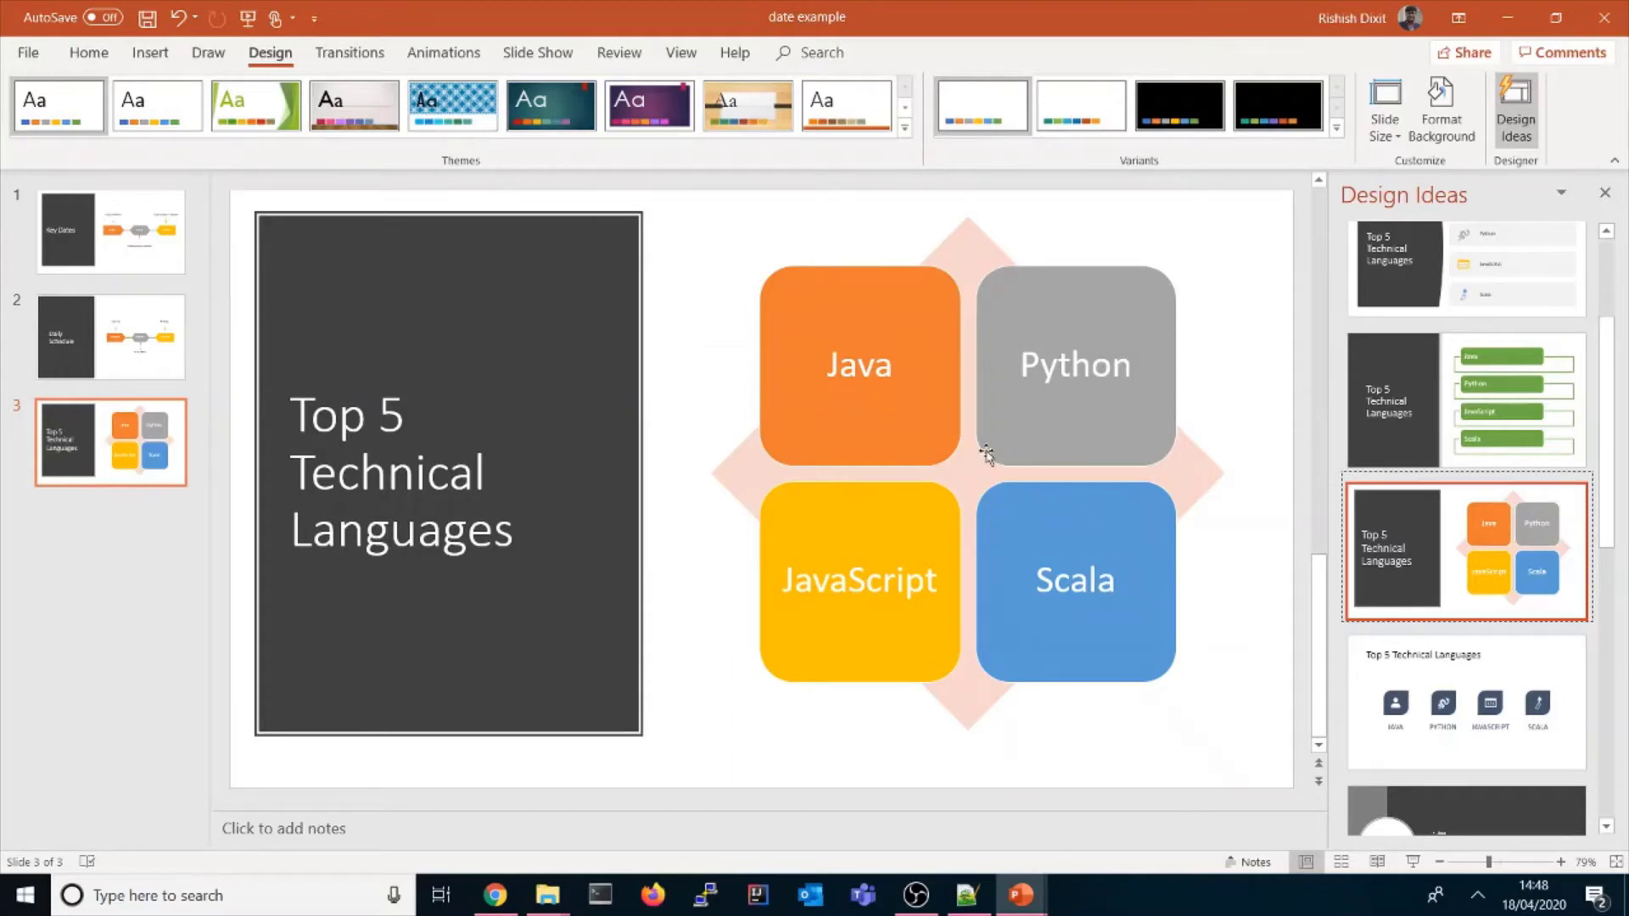
Step: Give the four language tiles the pastel gradient SmartArt style with dark text
{"action": "left_click", "coordinate": [922, 437]}
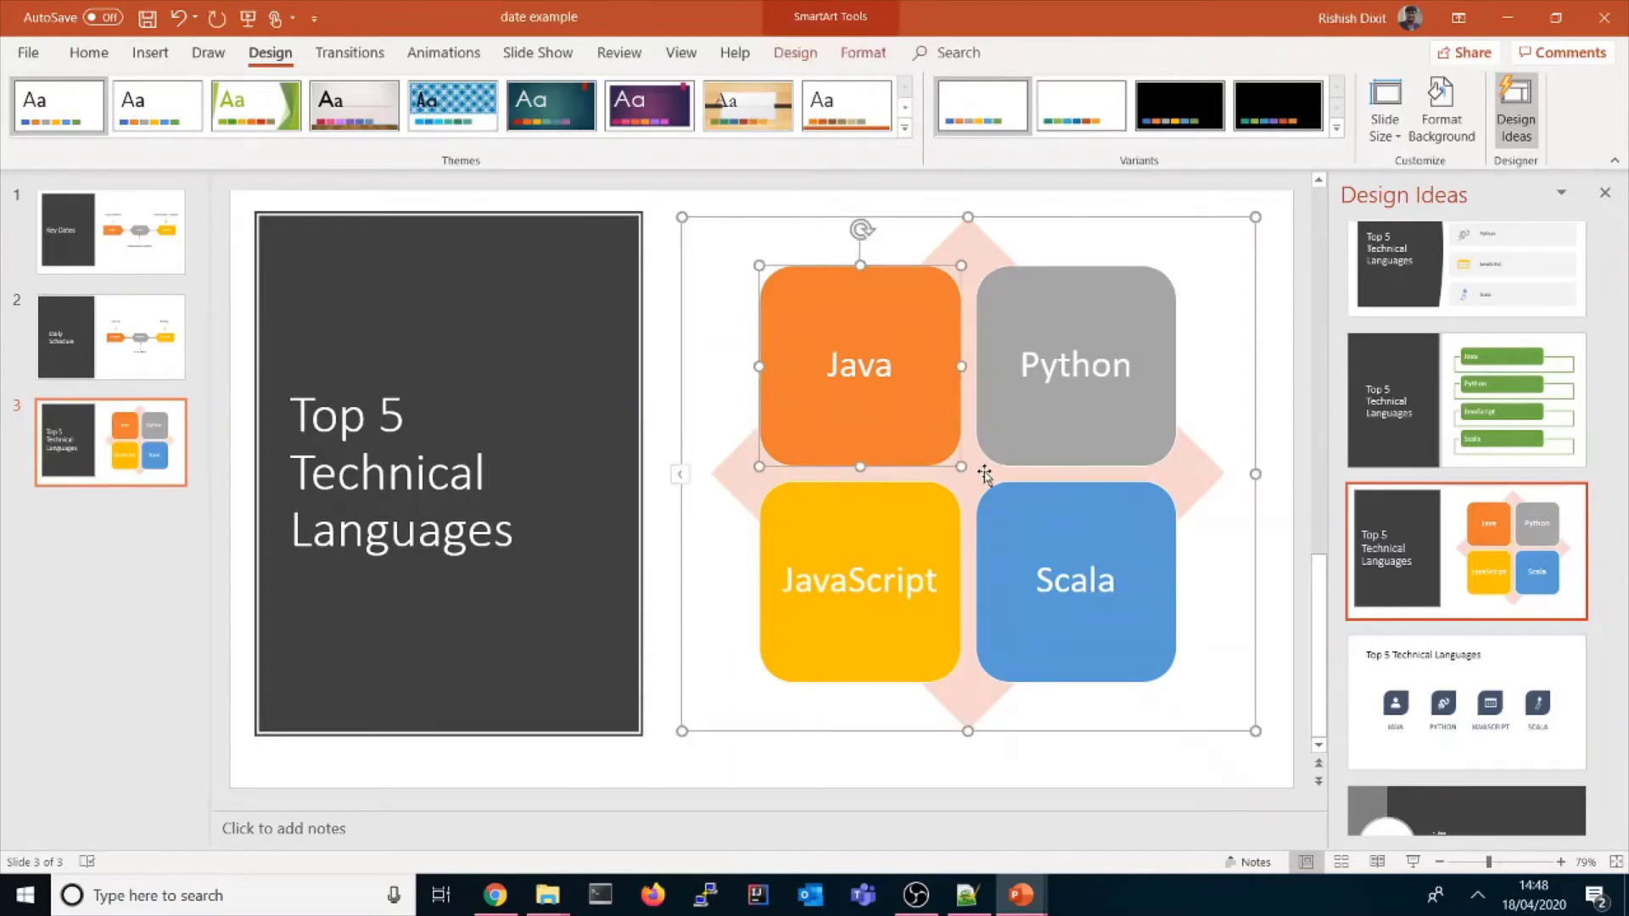
{"action": "left_click", "coordinate": [794, 53]}
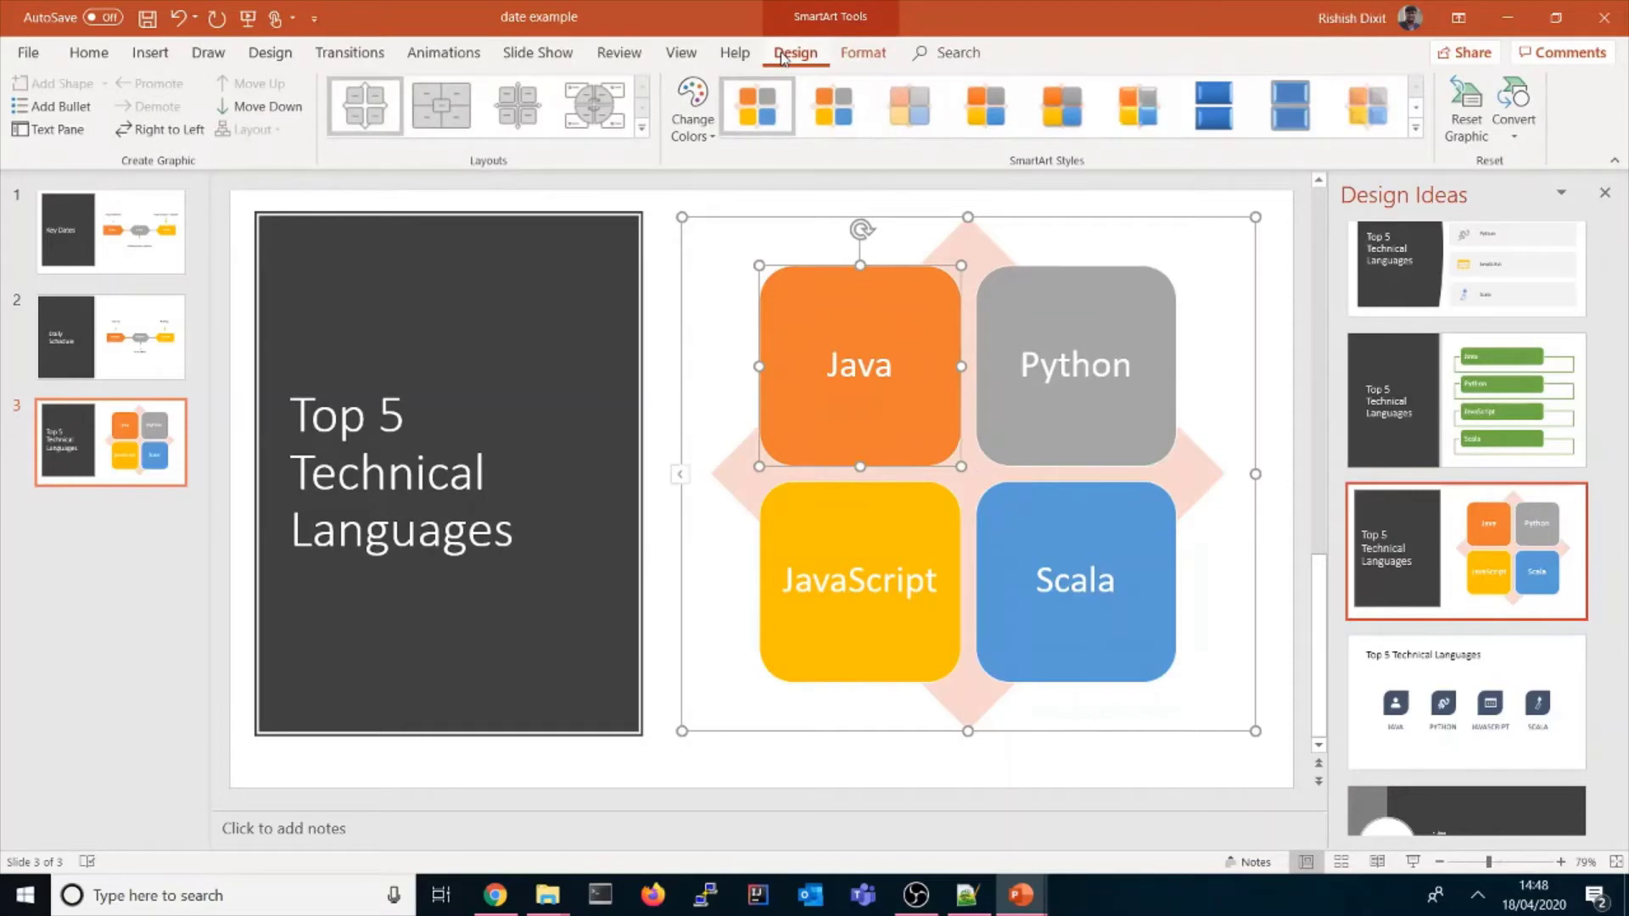
{"action": "left_click", "coordinate": [857, 108]}
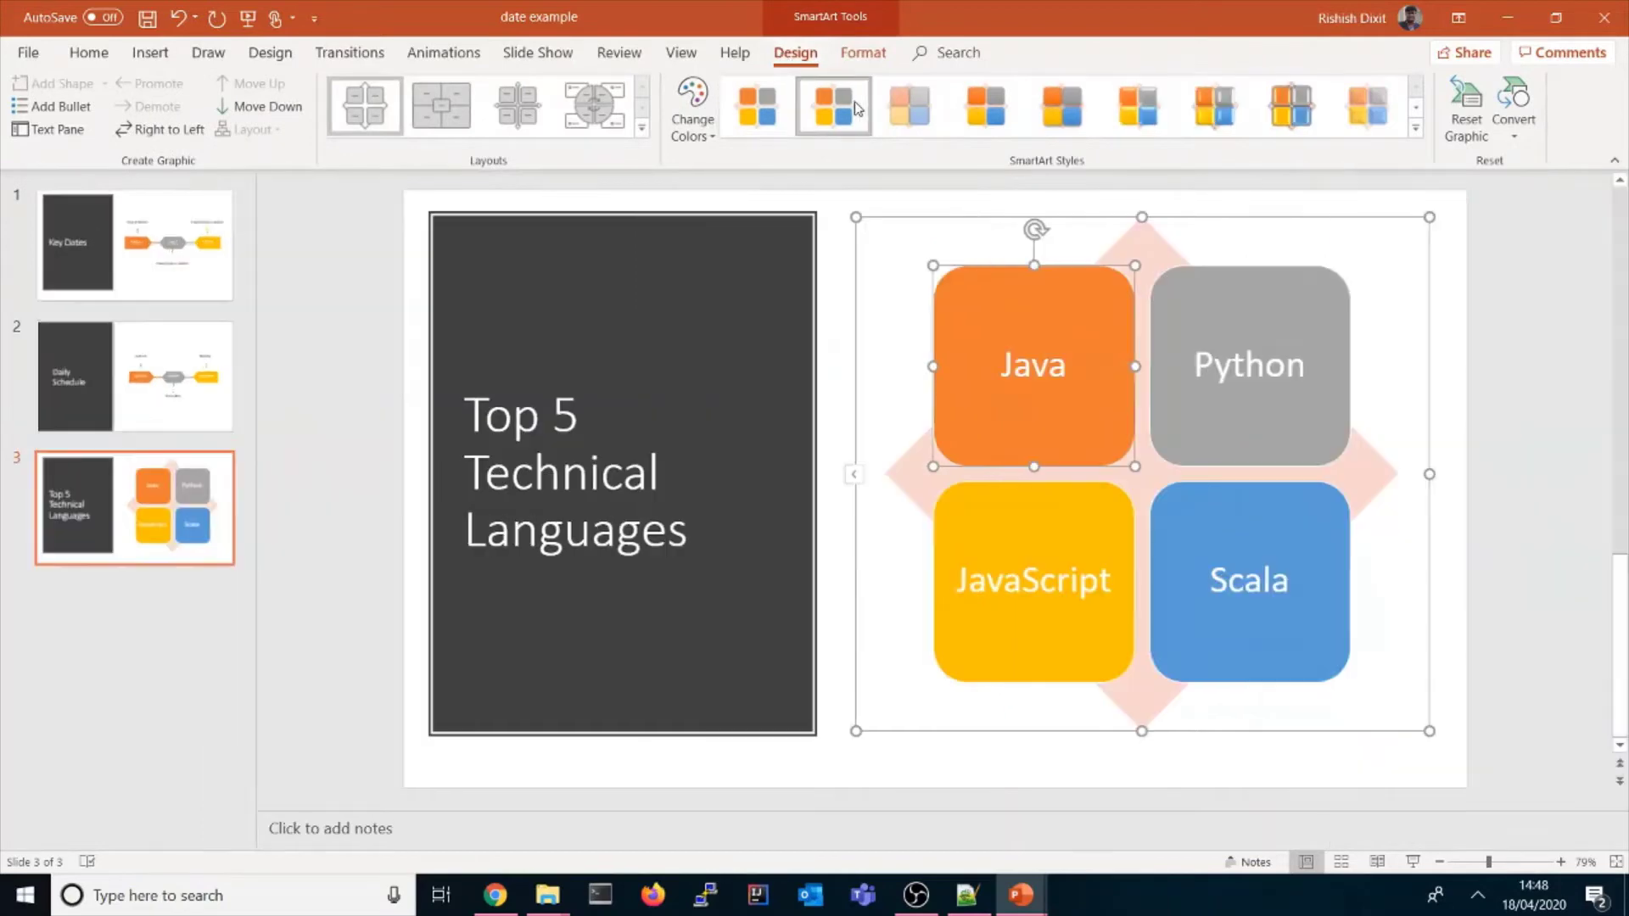
{"action": "left_click", "coordinate": [919, 128]}
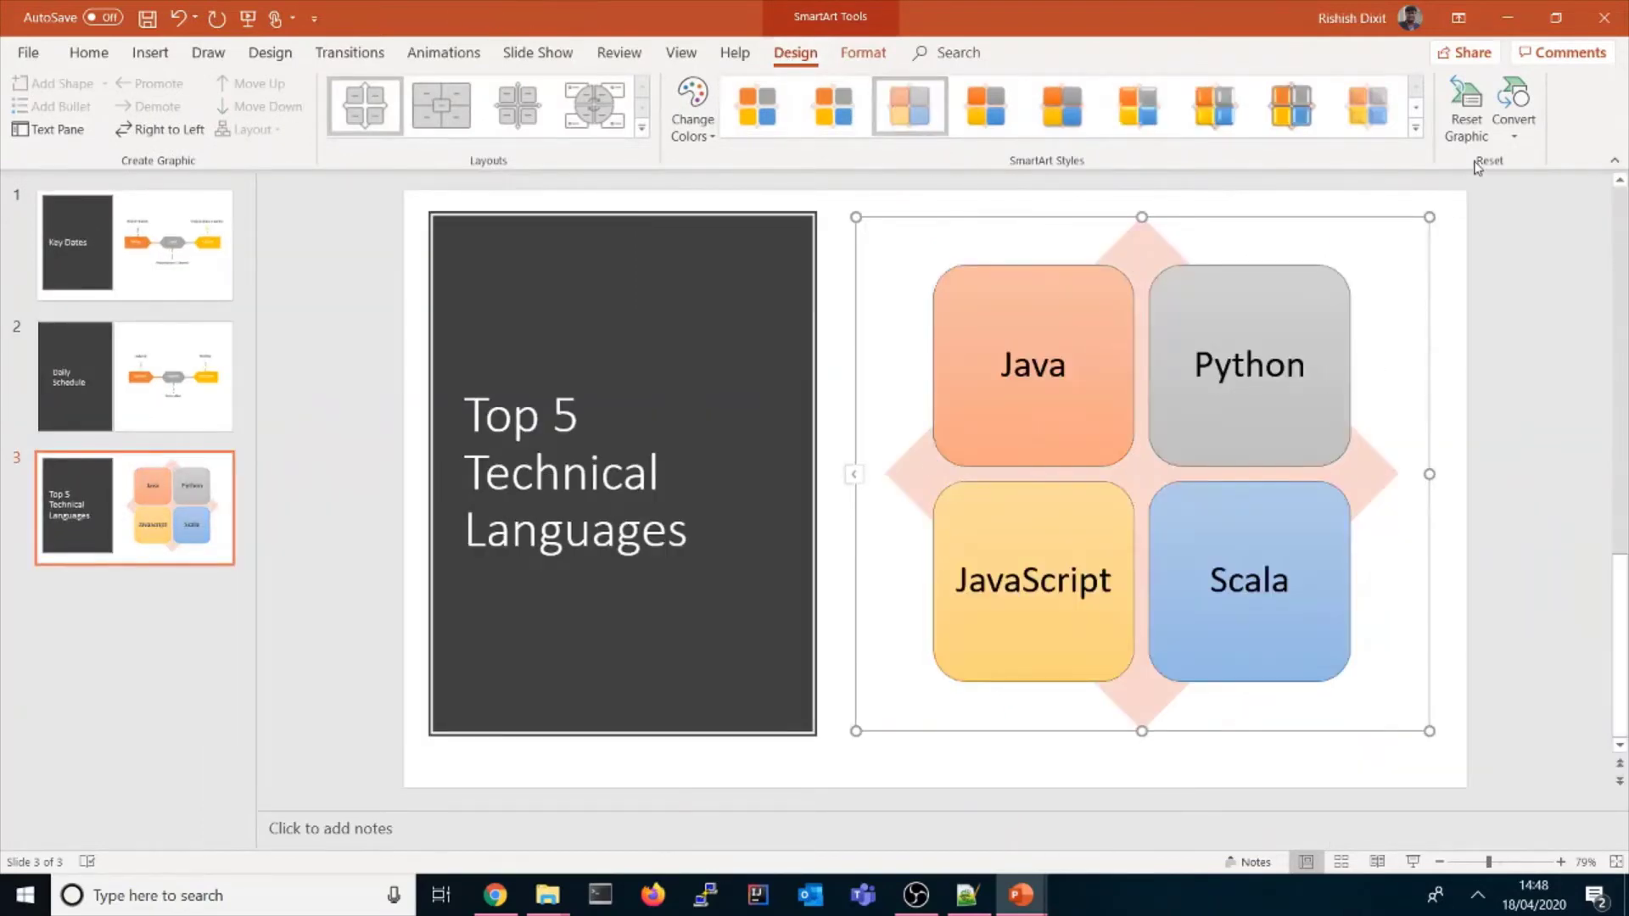
{"action": "left_click", "coordinate": [268, 52]}
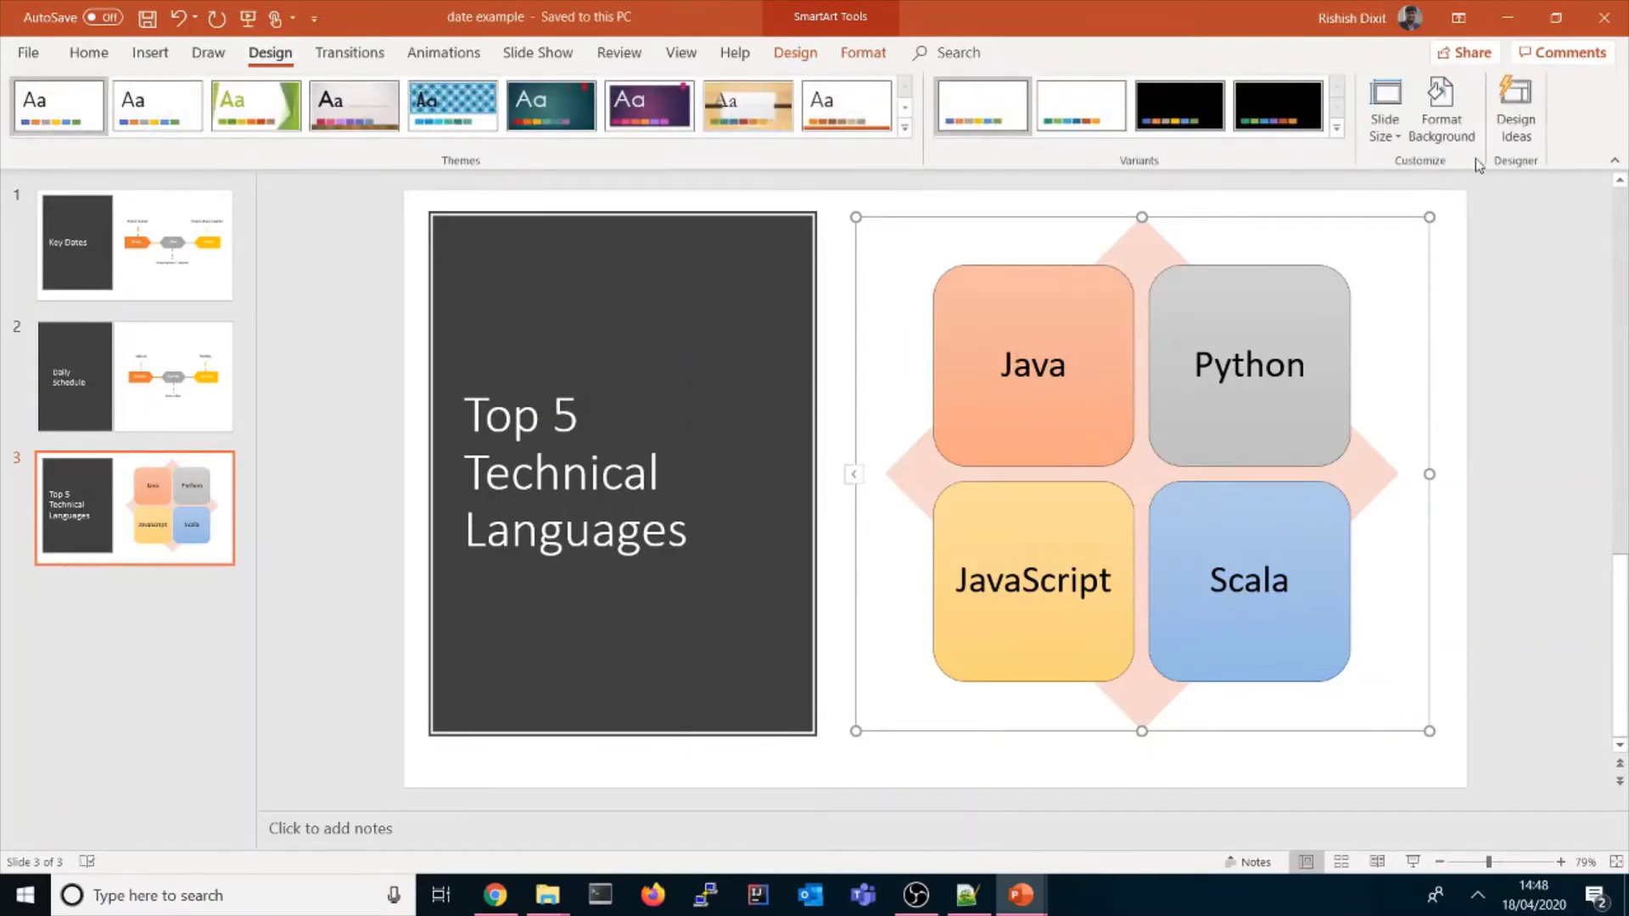
Step: Apply the icon-circle design labelling JAVA, PYTHON, JAVASCRIPT and SCALA beside a curved dark panel
{"action": "left_click", "coordinate": [1516, 115]}
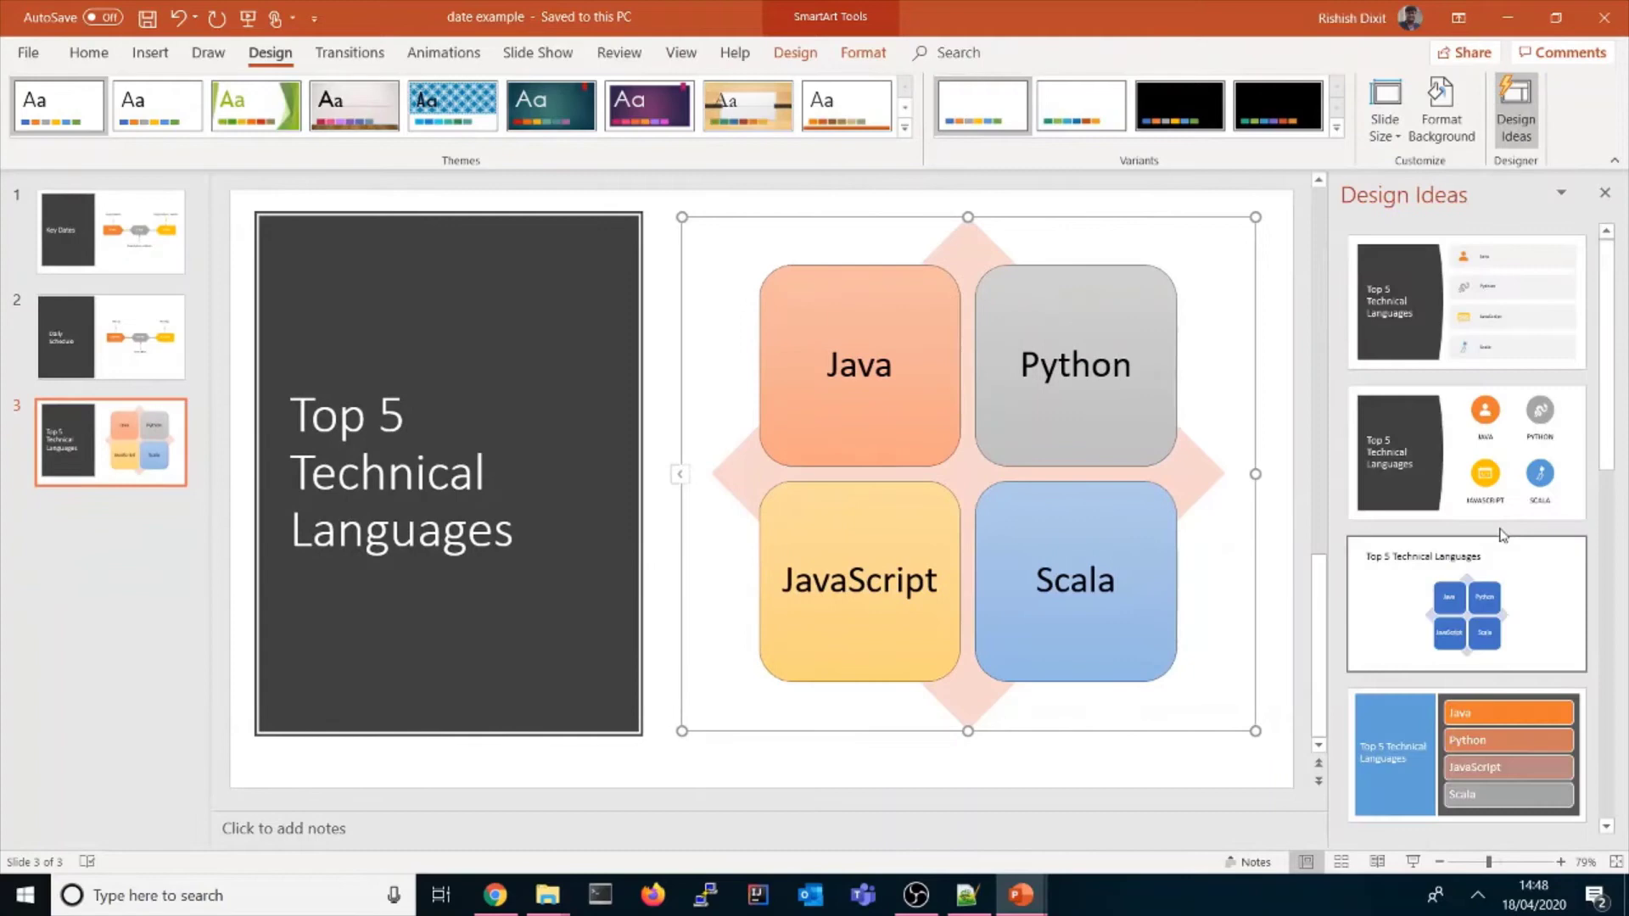
{"action": "left_click", "coordinate": [1500, 508]}
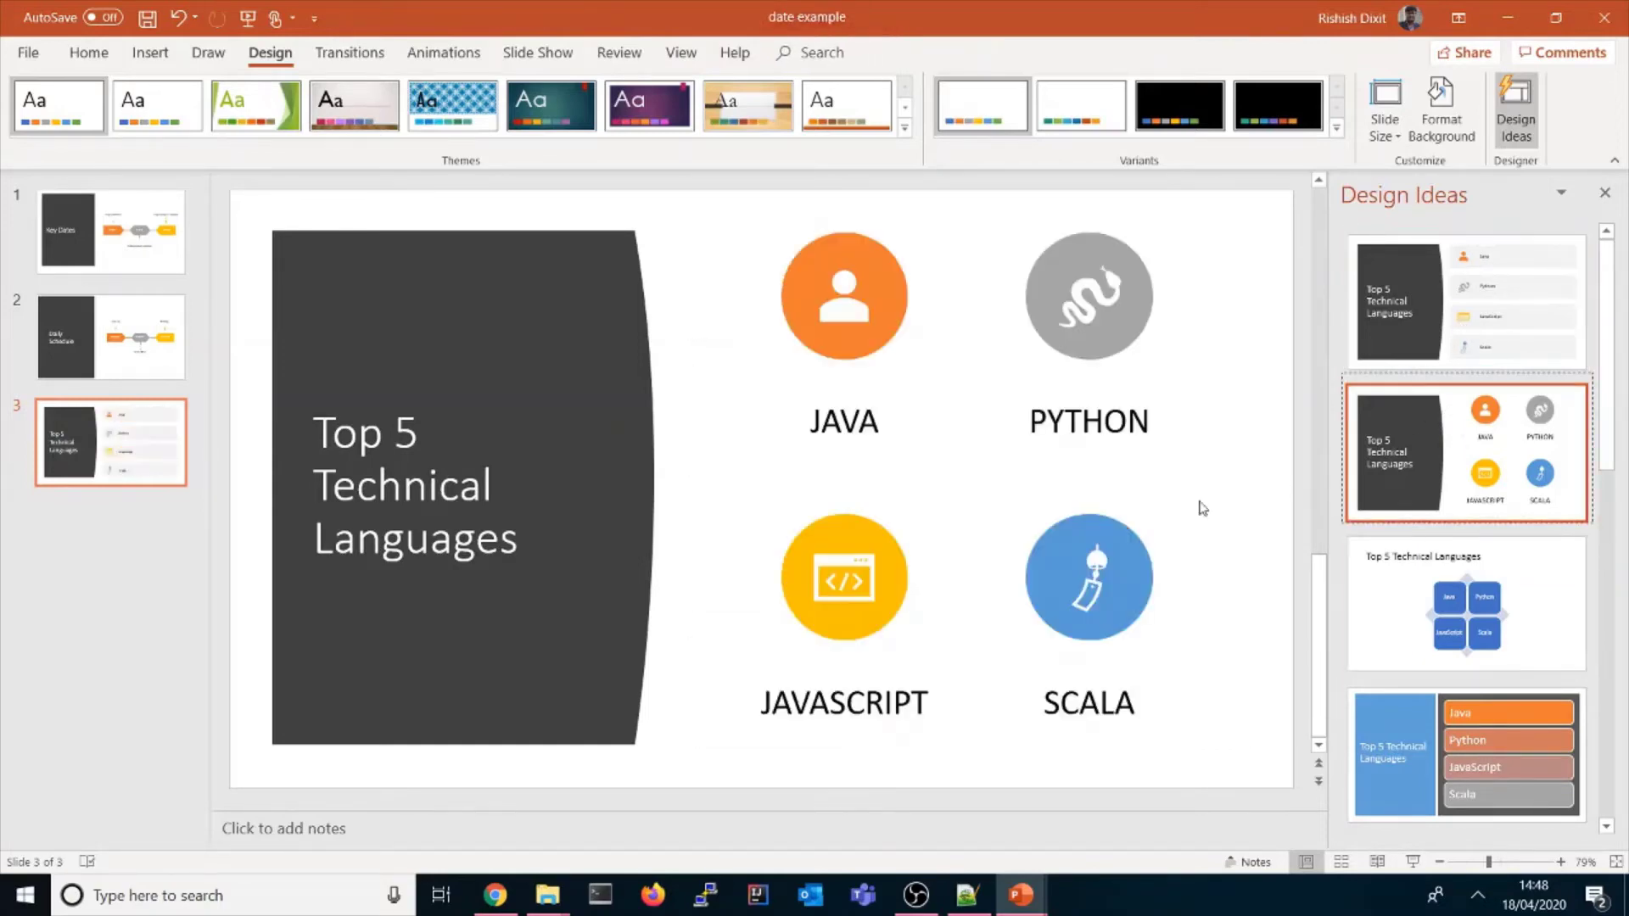
{"action": "scroll", "coordinate": [1394, 656], "scroll_direction": "down", "scroll_amount": 1}
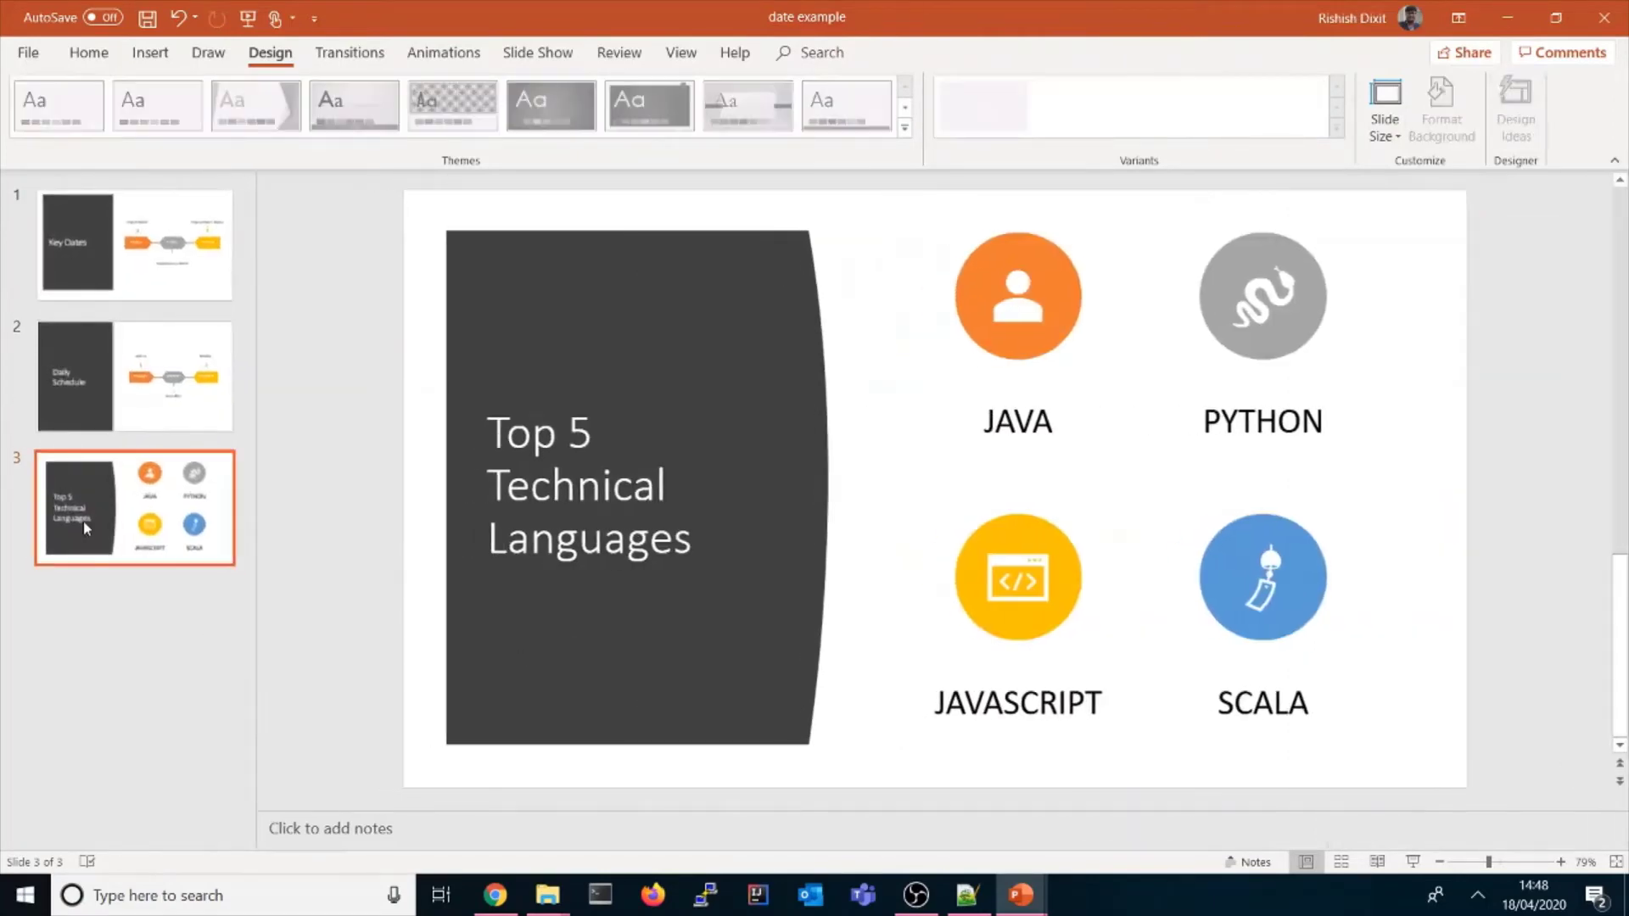
Step: Add a fourth slide at the end titled 'Top Organic Fruits', fixing the typo
{"action": "right_click", "coordinate": [85, 519]}
{"action": "left_click", "coordinate": [89, 609]}
{"action": "right_click", "coordinate": [91, 623]}
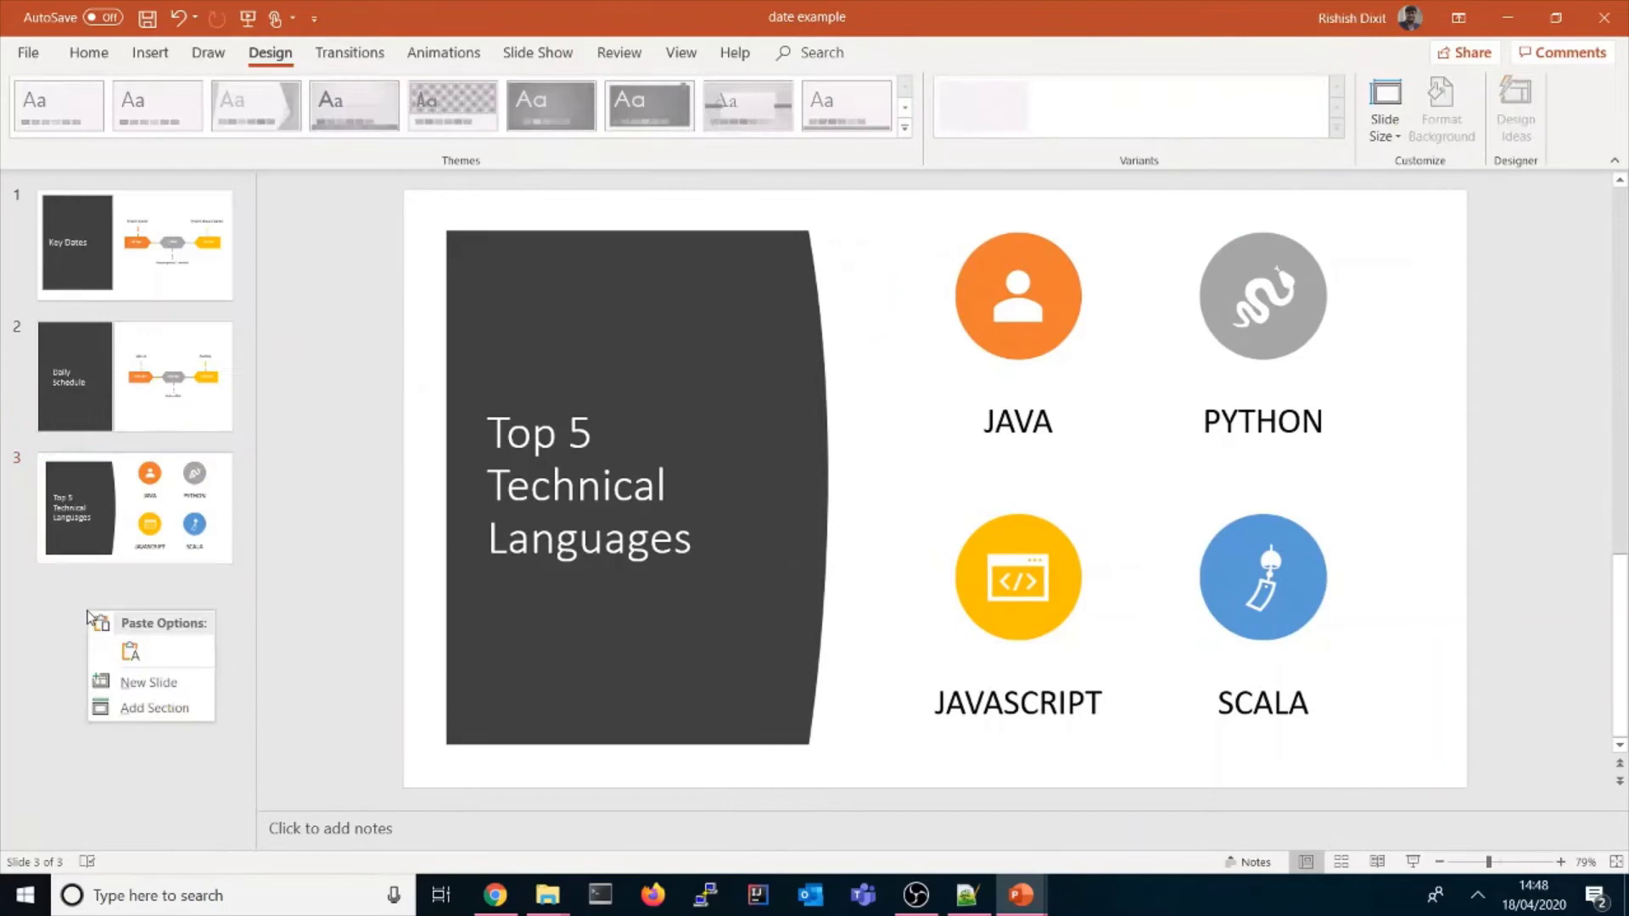
{"action": "left_click", "coordinate": [128, 655]}
{"action": "left_click", "coordinate": [601, 298]}
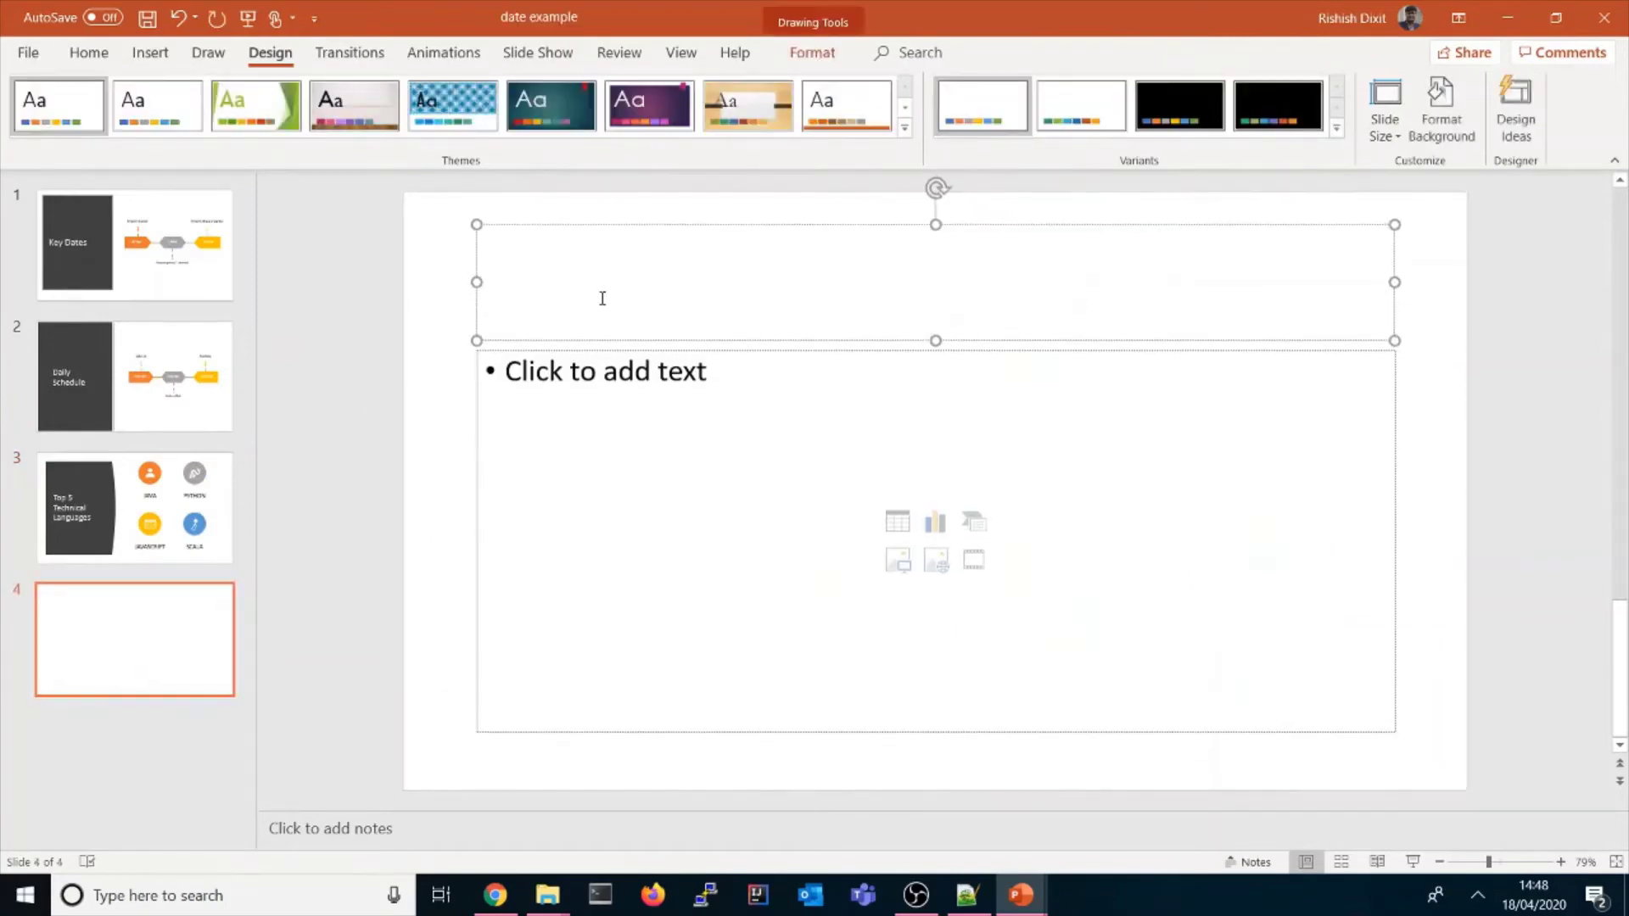
{"action": "type", "text": "Top "}
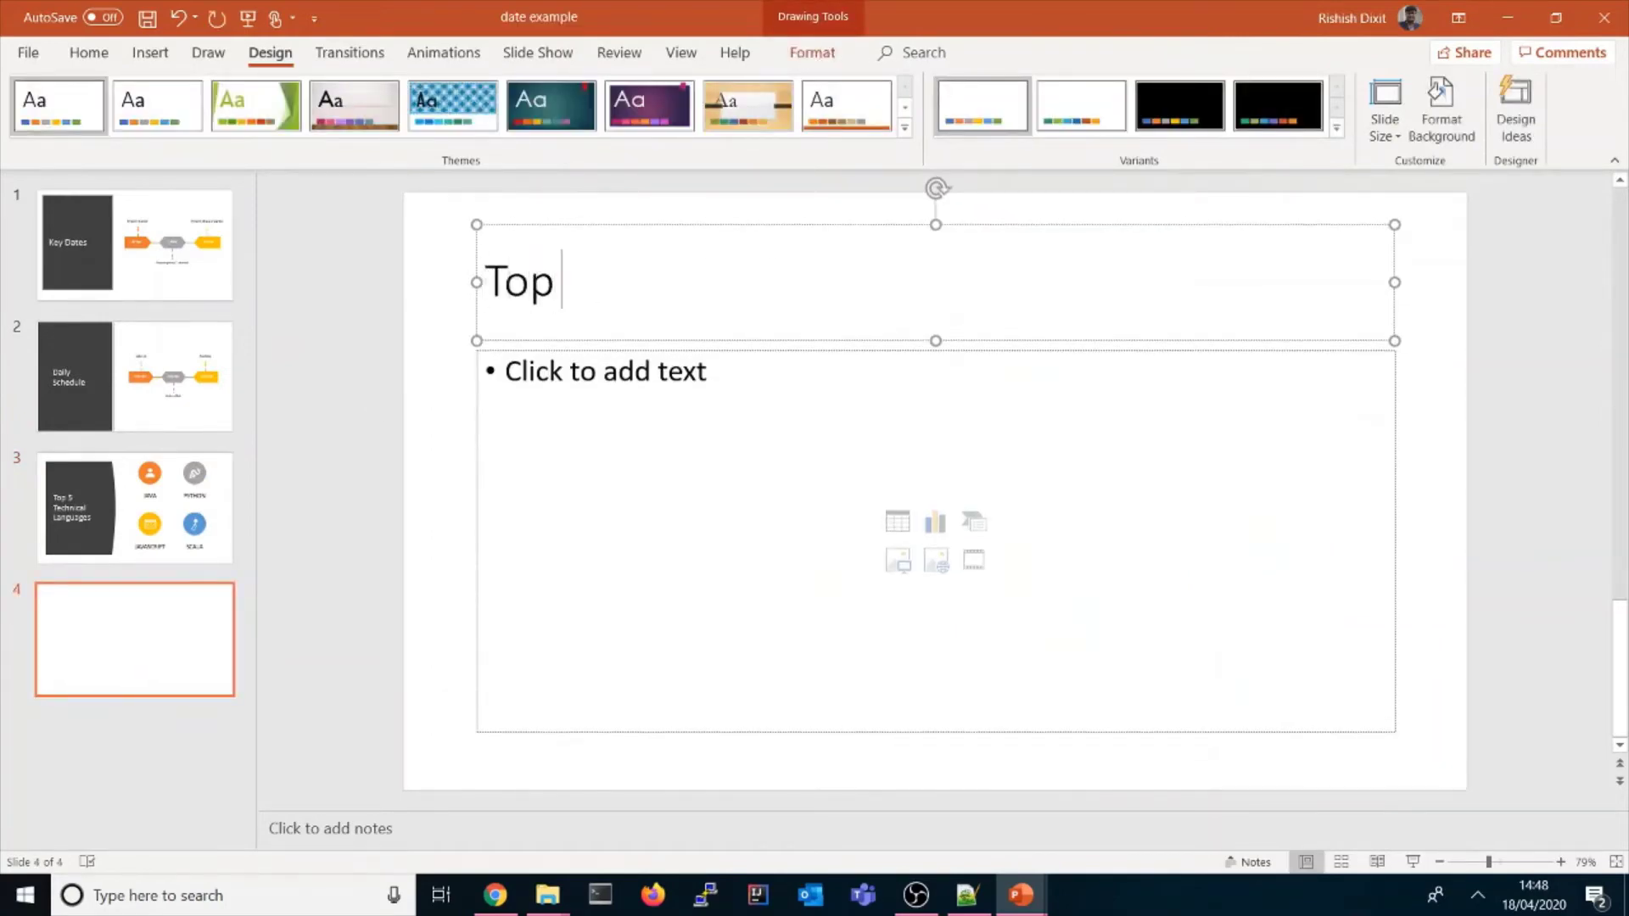
{"action": "type", "text": "Organic"}
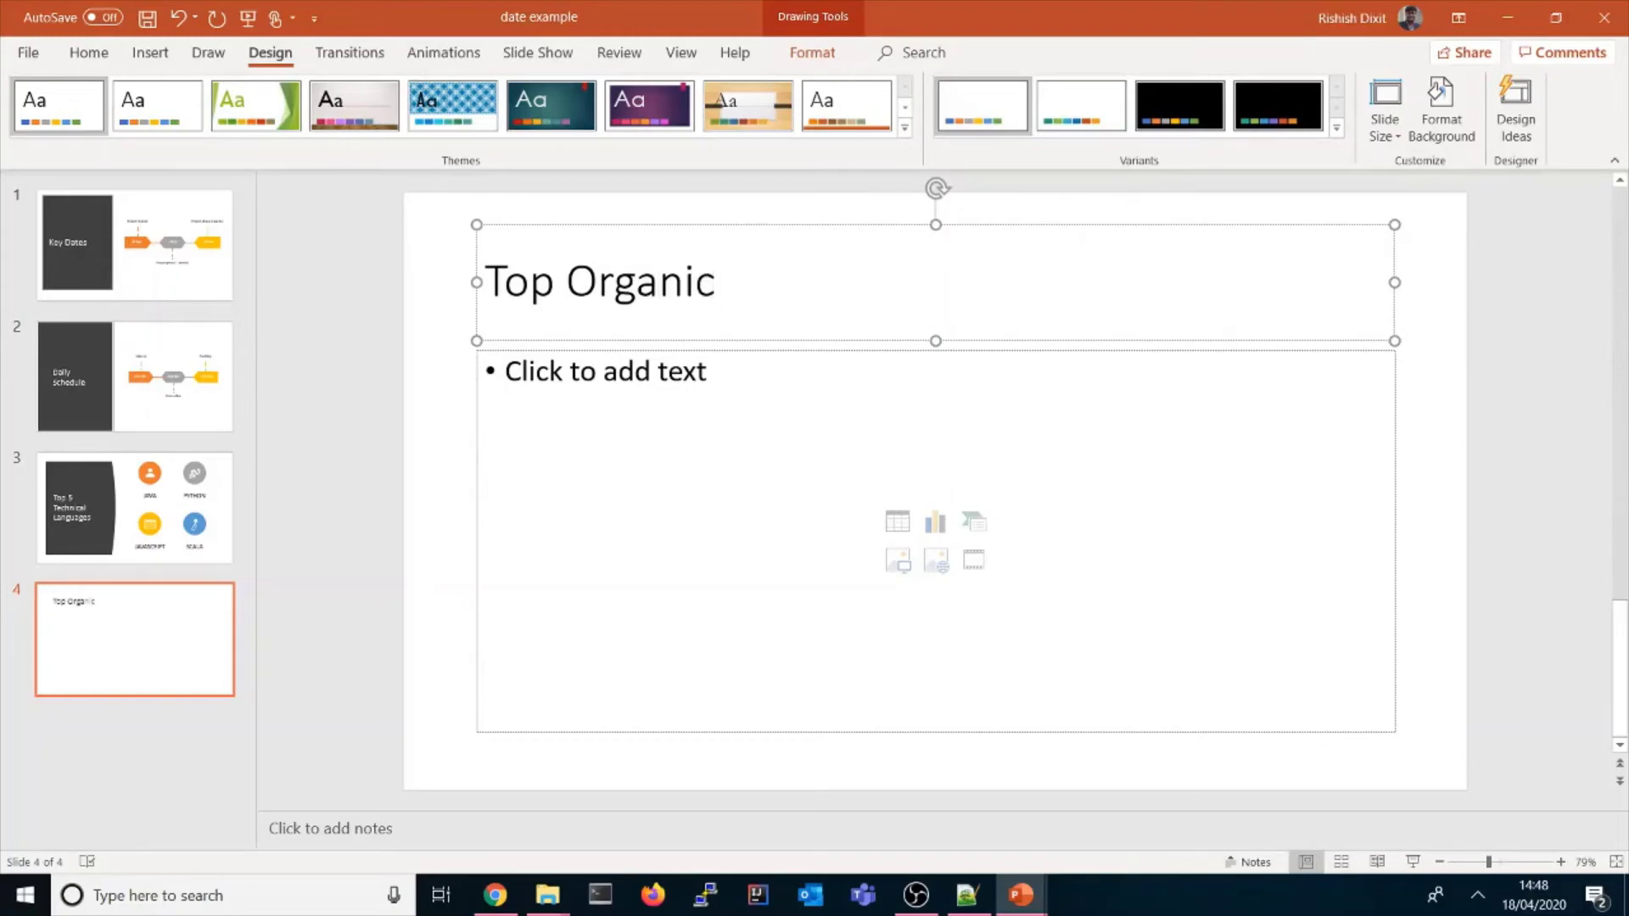
{"action": "type", "text": " Fruite"}
{"action": "key", "text": "BackSpace"}
{"action": "type", "text": "s"}
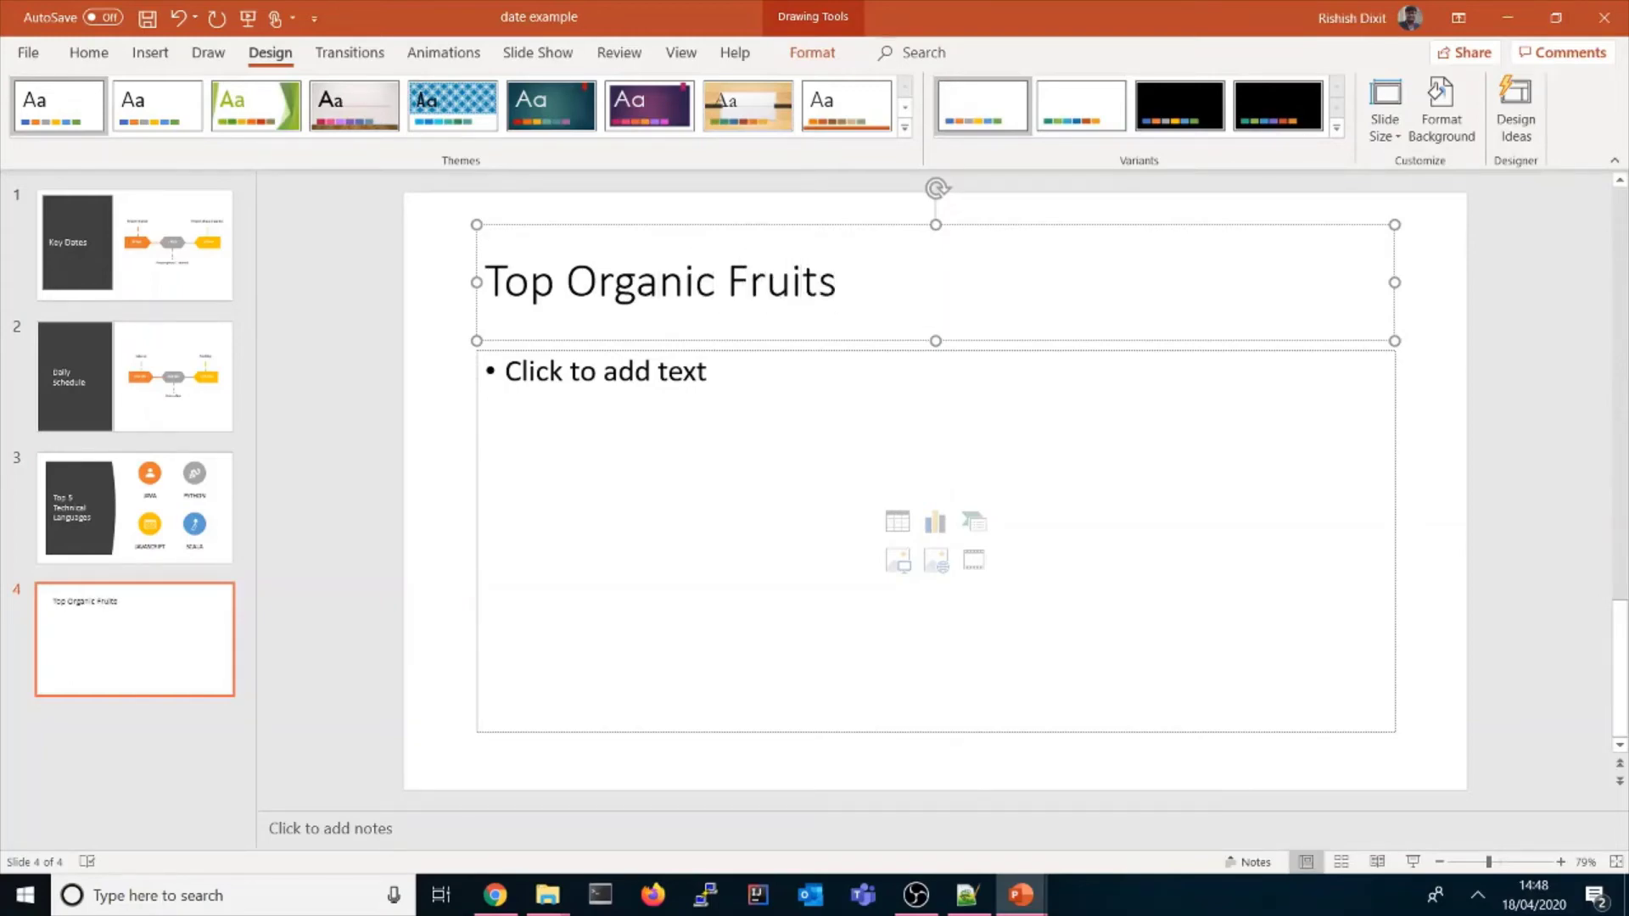
Step: List Apples, Oranges and Berries as bullets and save the presentation
{"action": "left_click", "coordinate": [564, 386]}
{"action": "type", "text": "Apples"}
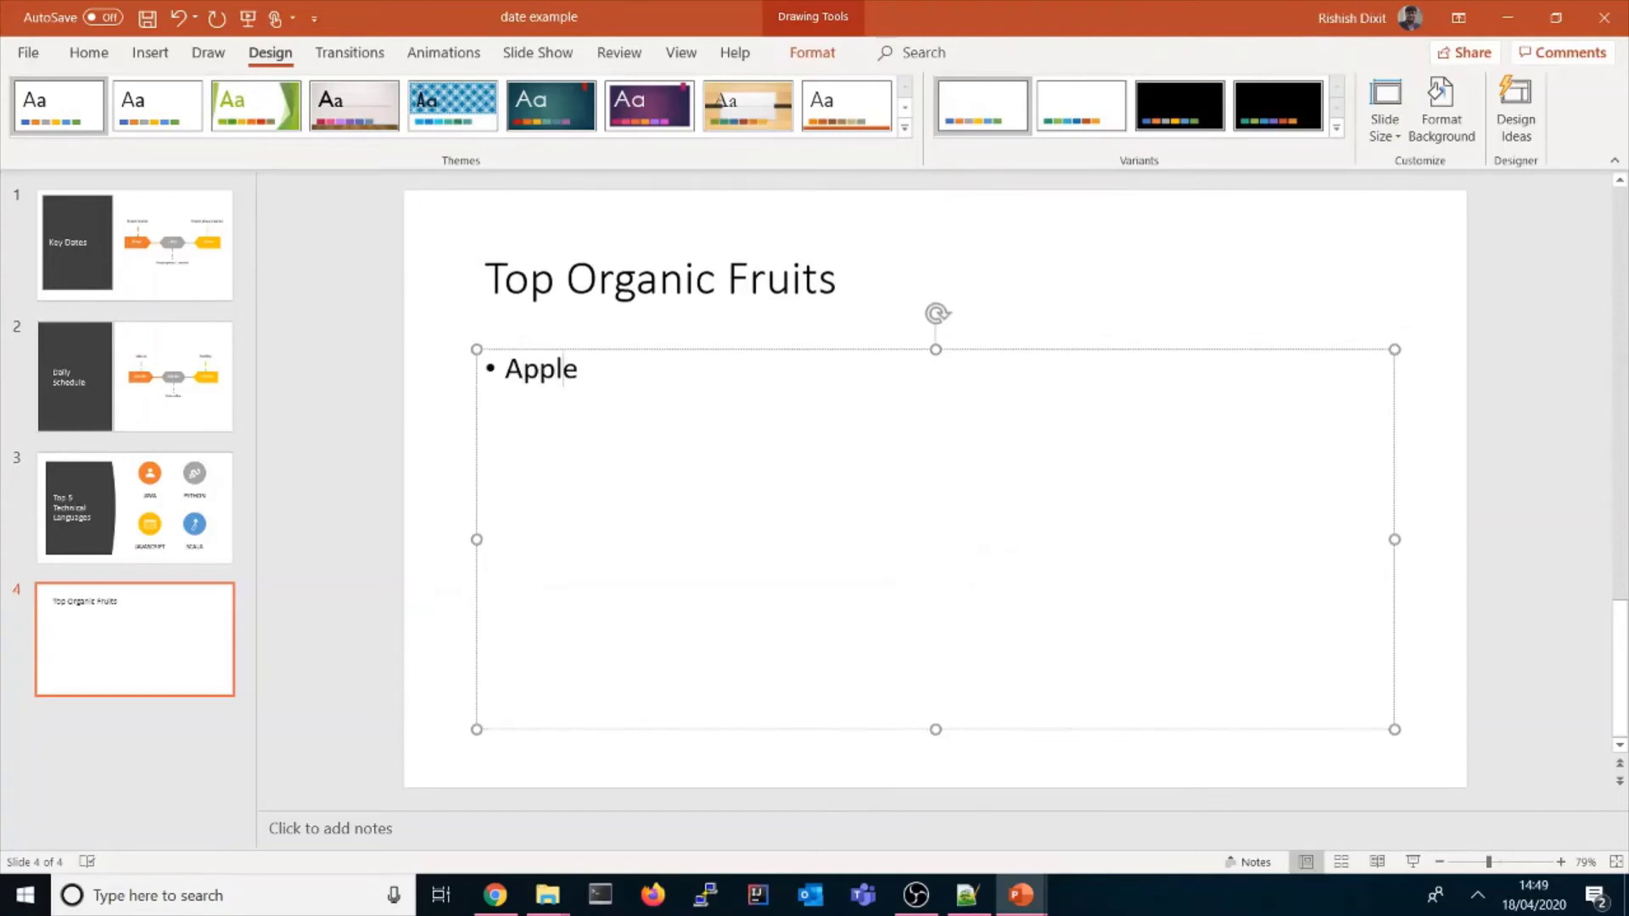
{"action": "key", "text": "Return"}
{"action": "type", "text": "Oranges"}
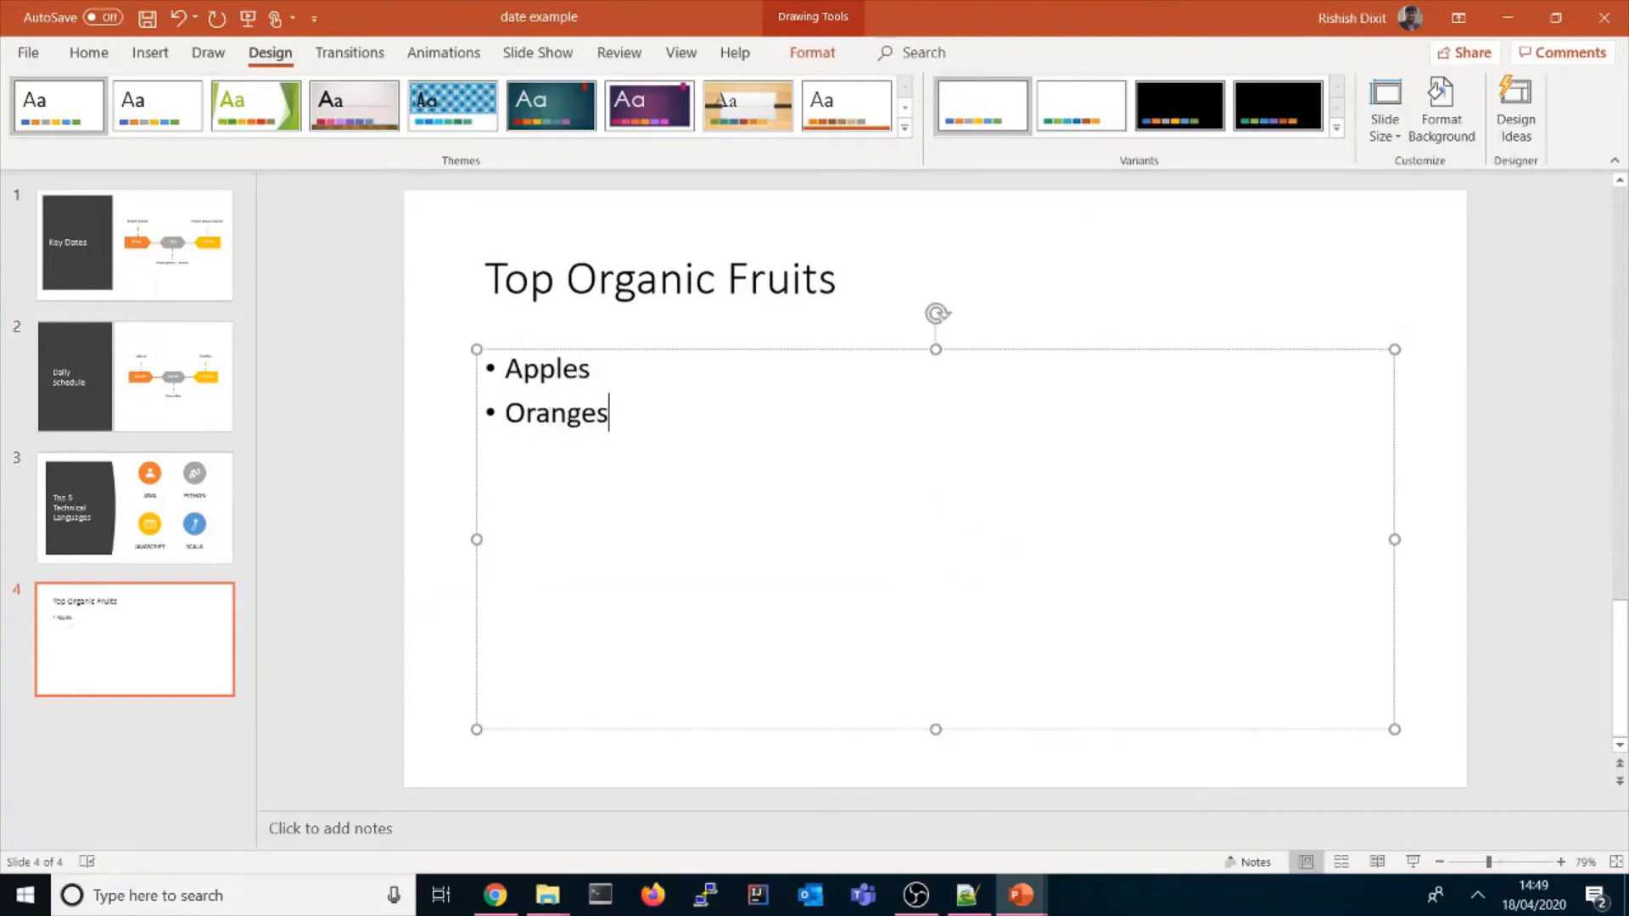
{"action": "key", "text": "Return"}
{"action": "type", "text": "Be"}
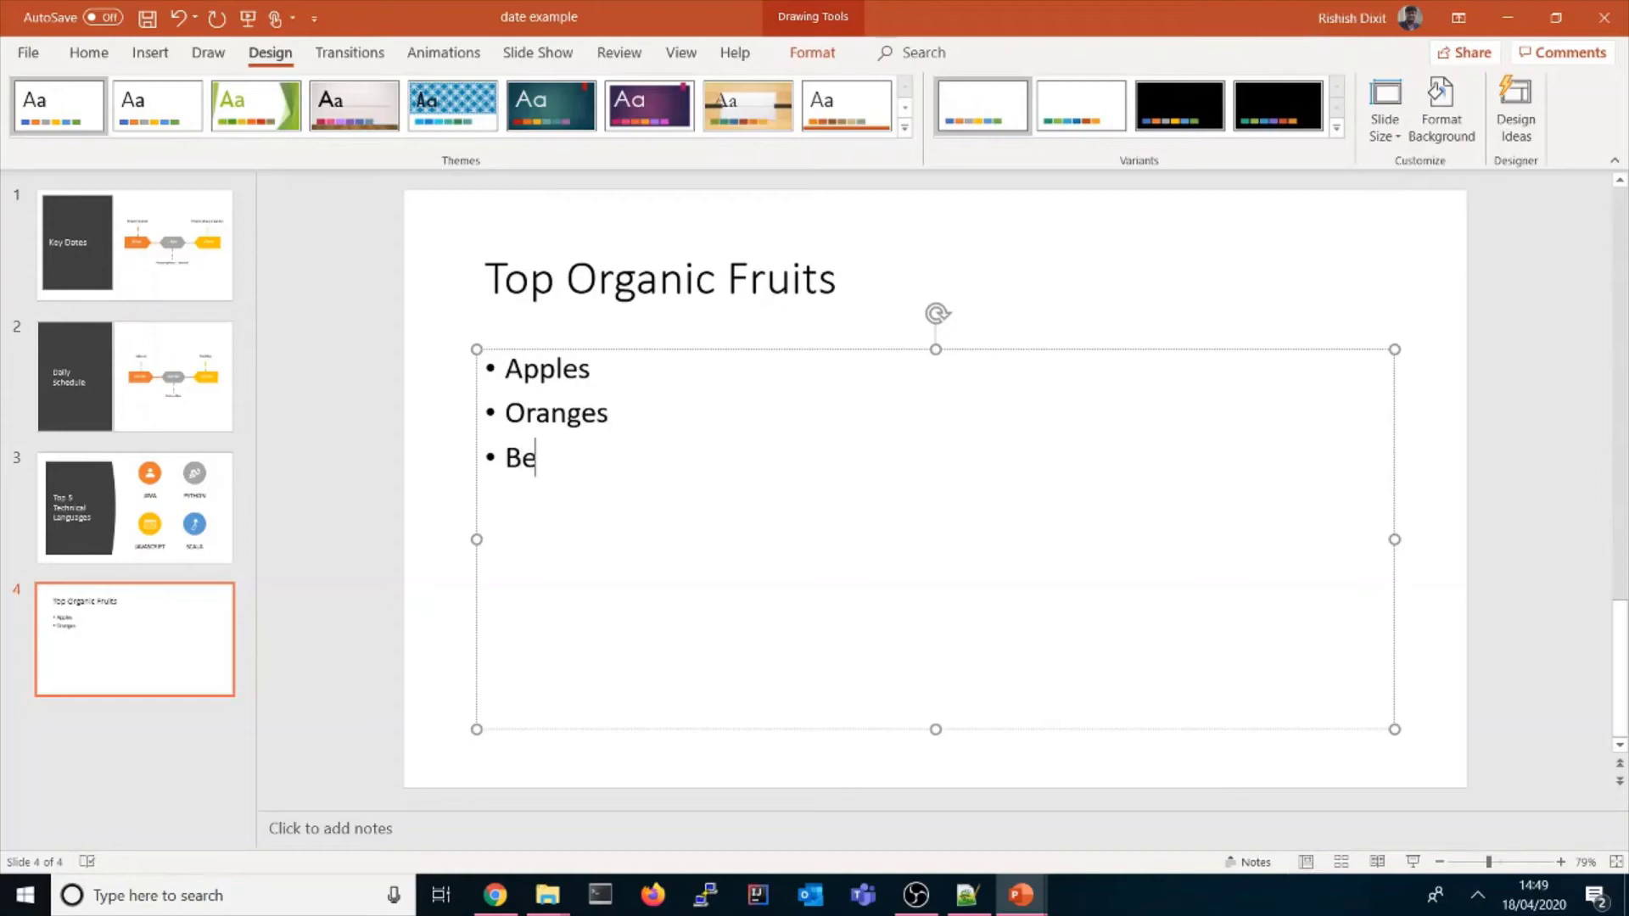
{"action": "type", "text": "rries"}
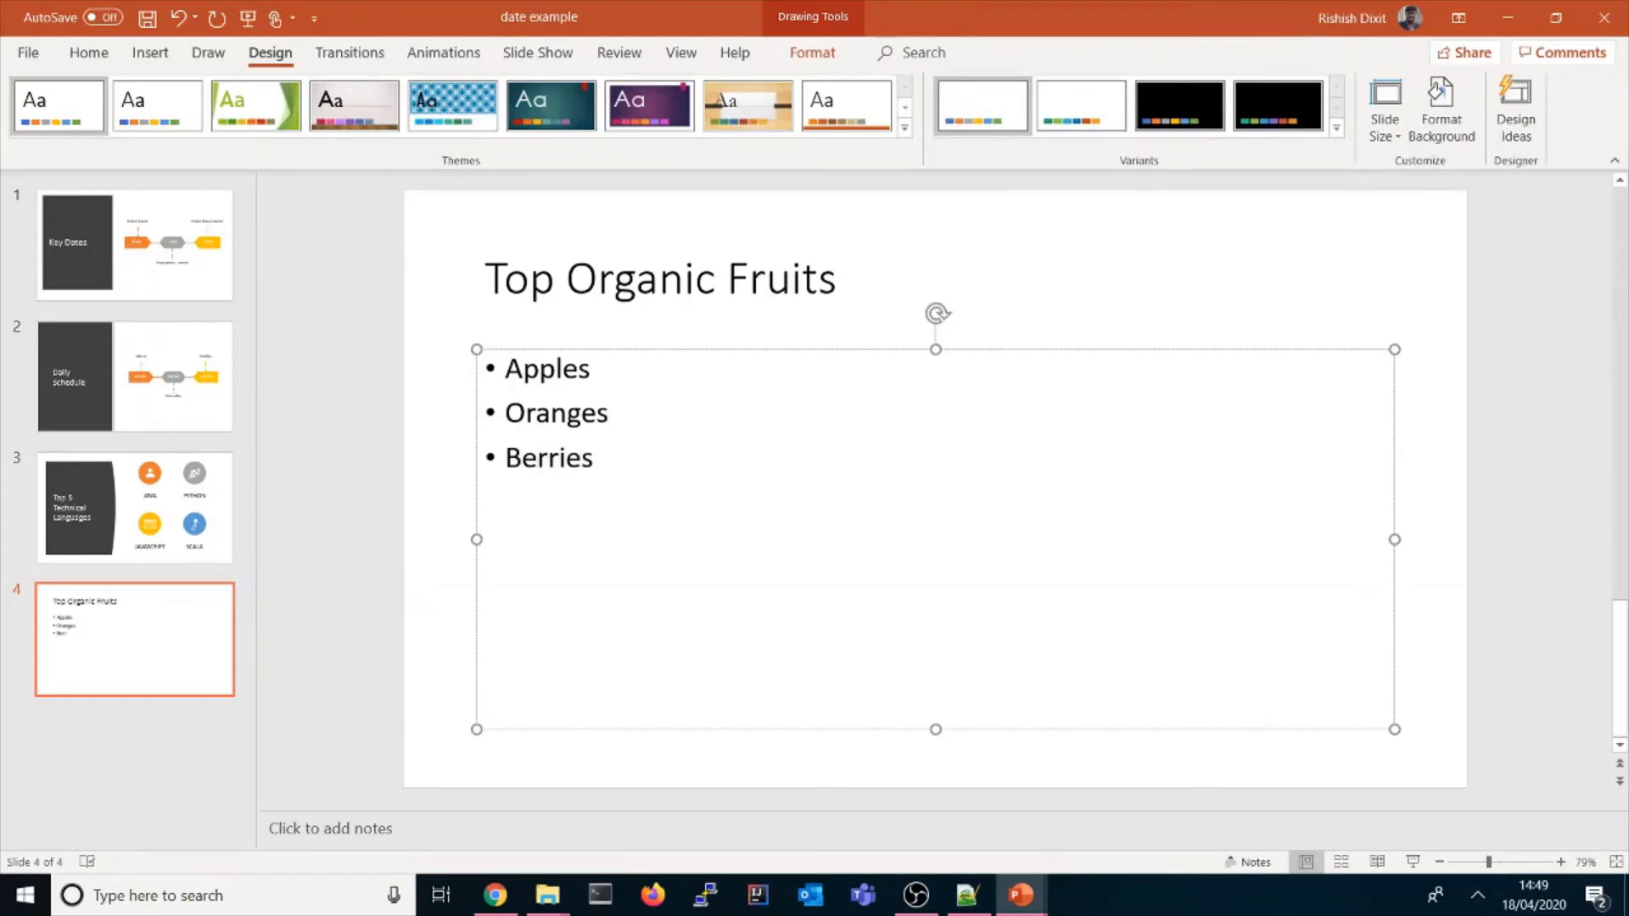
{"action": "key", "text": "ctrl+s"}
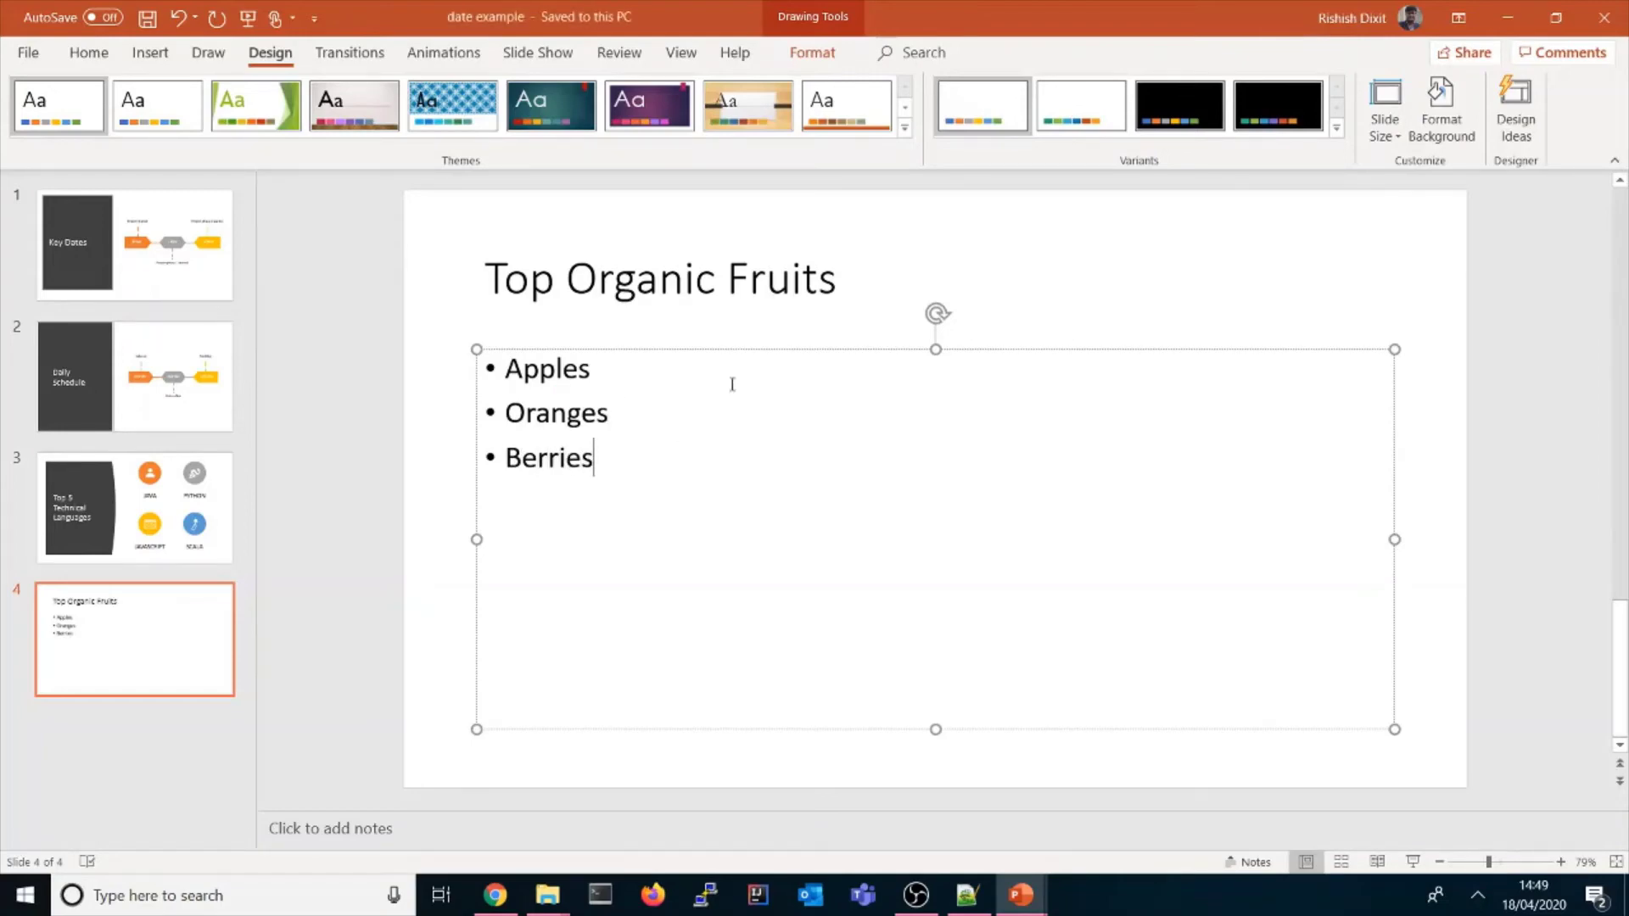
Step: Try the icon-row fruit layout, then apply three dark icon tiles labelled APPLES, ORANGES, BERRIES
{"action": "left_click", "coordinate": [1516, 108]}
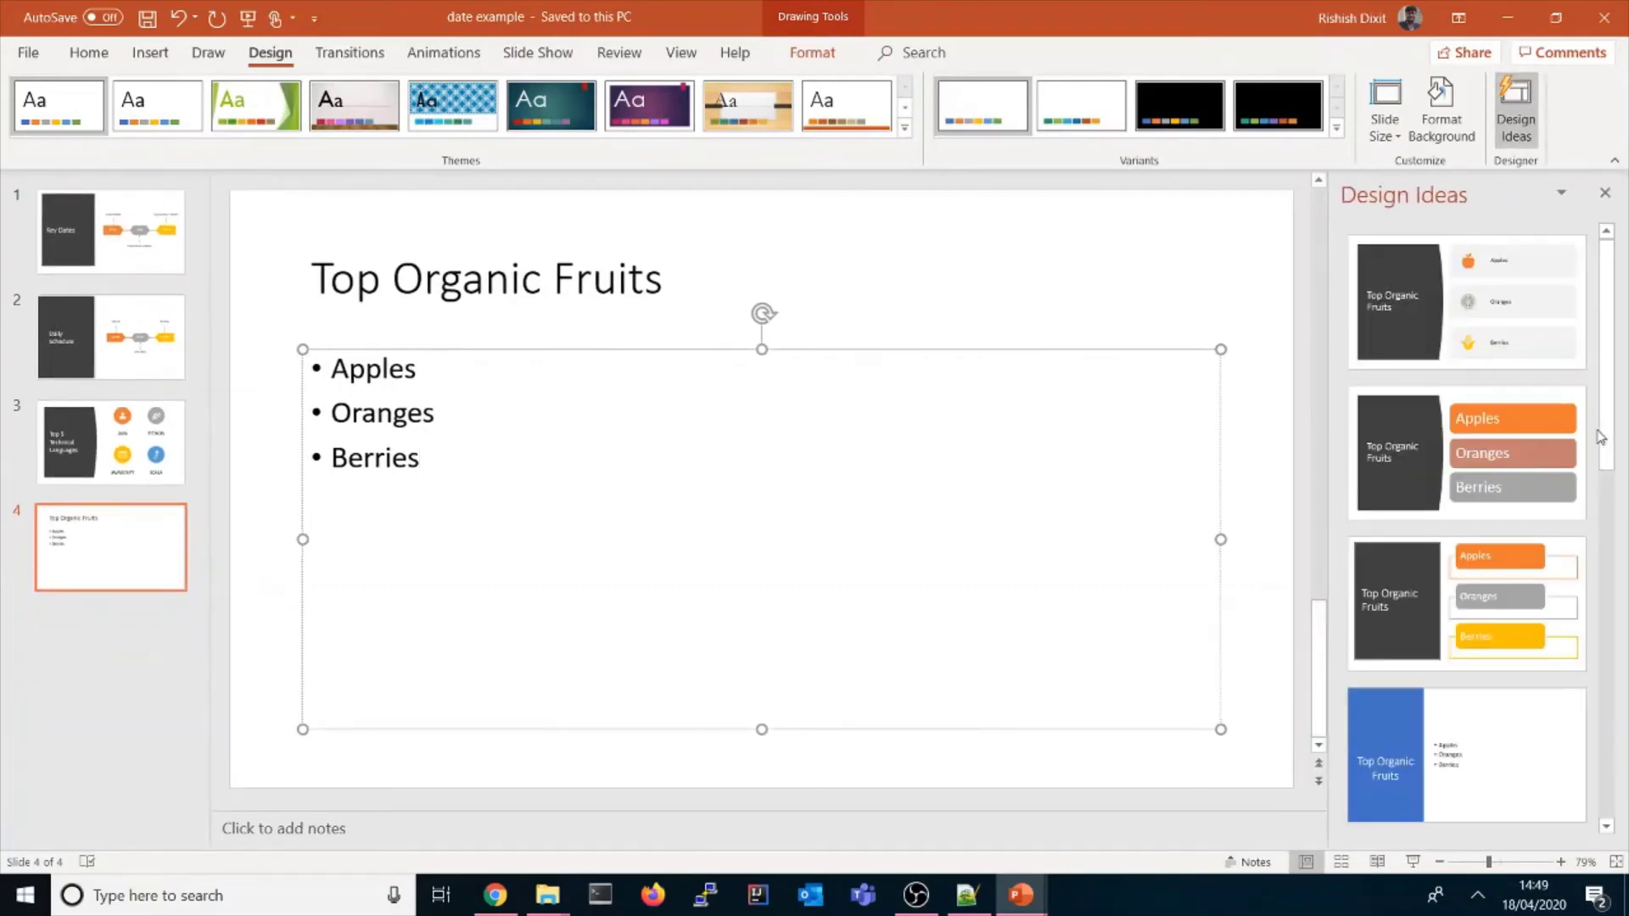
{"action": "left_click", "coordinate": [1510, 322]}
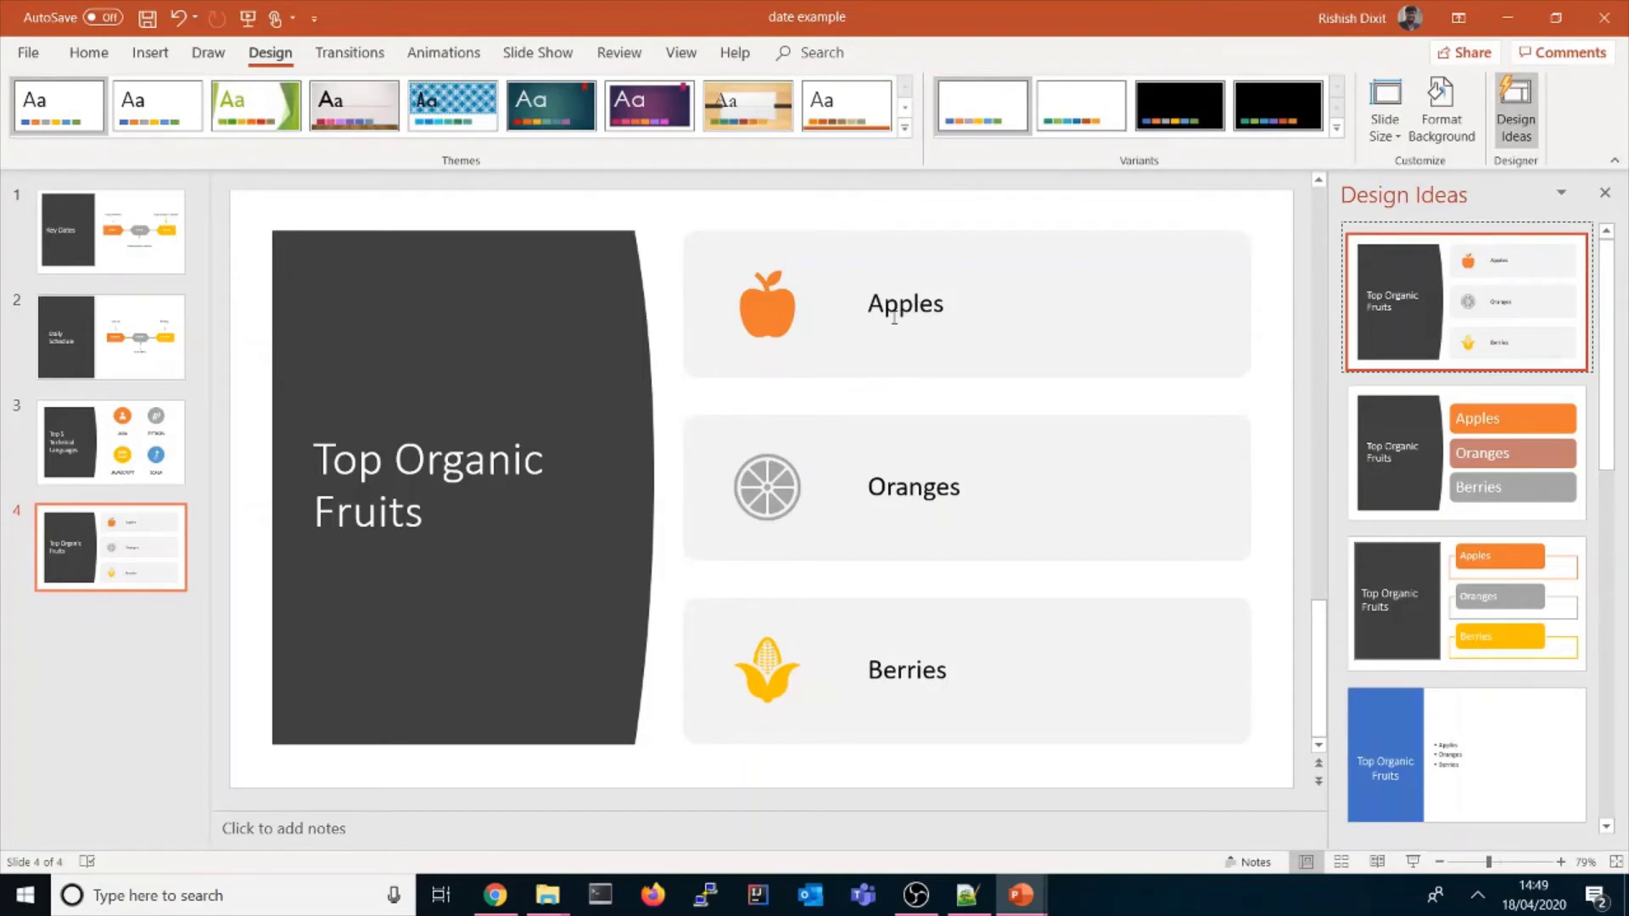
{"action": "left_click", "coordinate": [790, 313]}
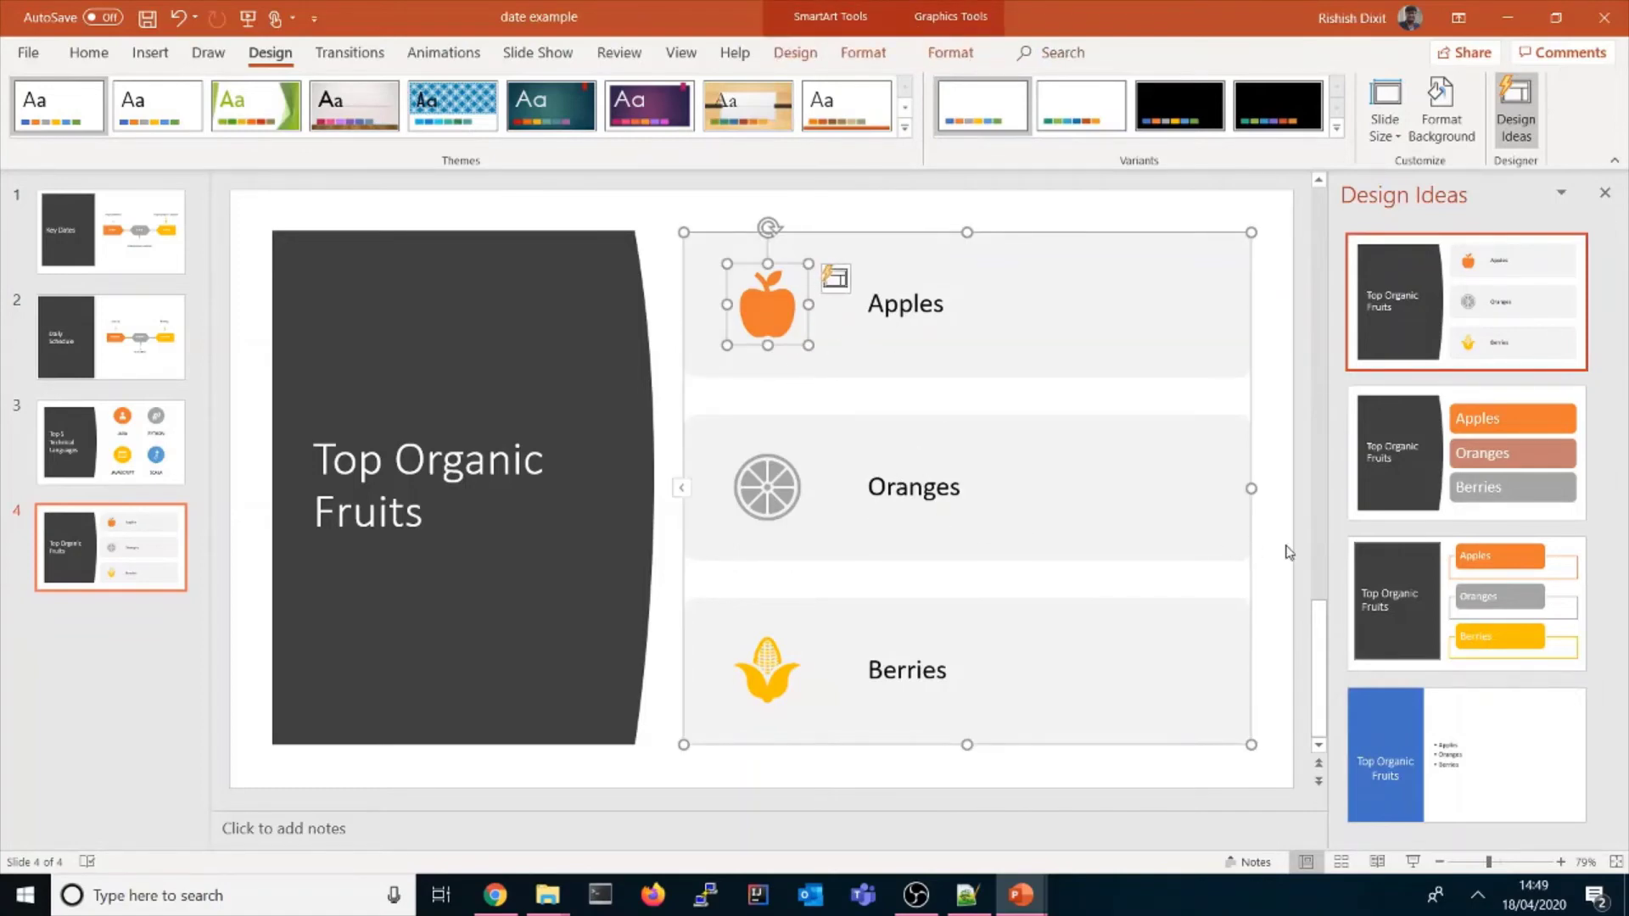
{"action": "scroll", "coordinate": [1422, 582], "scroll_direction": "down", "scroll_amount": 5}
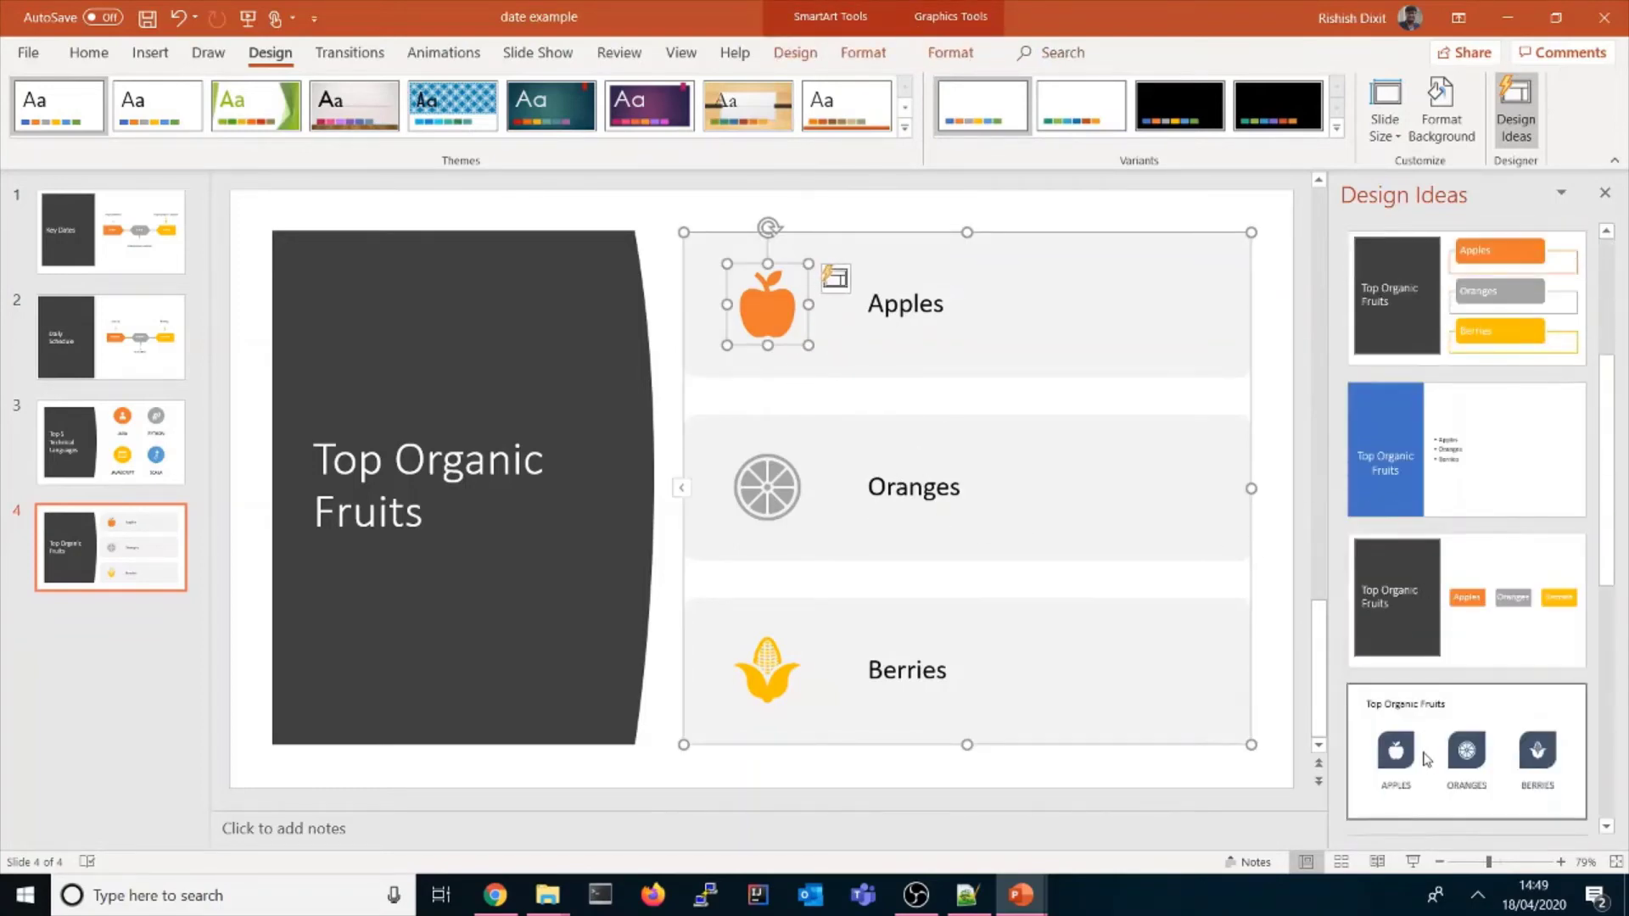
{"action": "left_click", "coordinate": [1467, 747]}
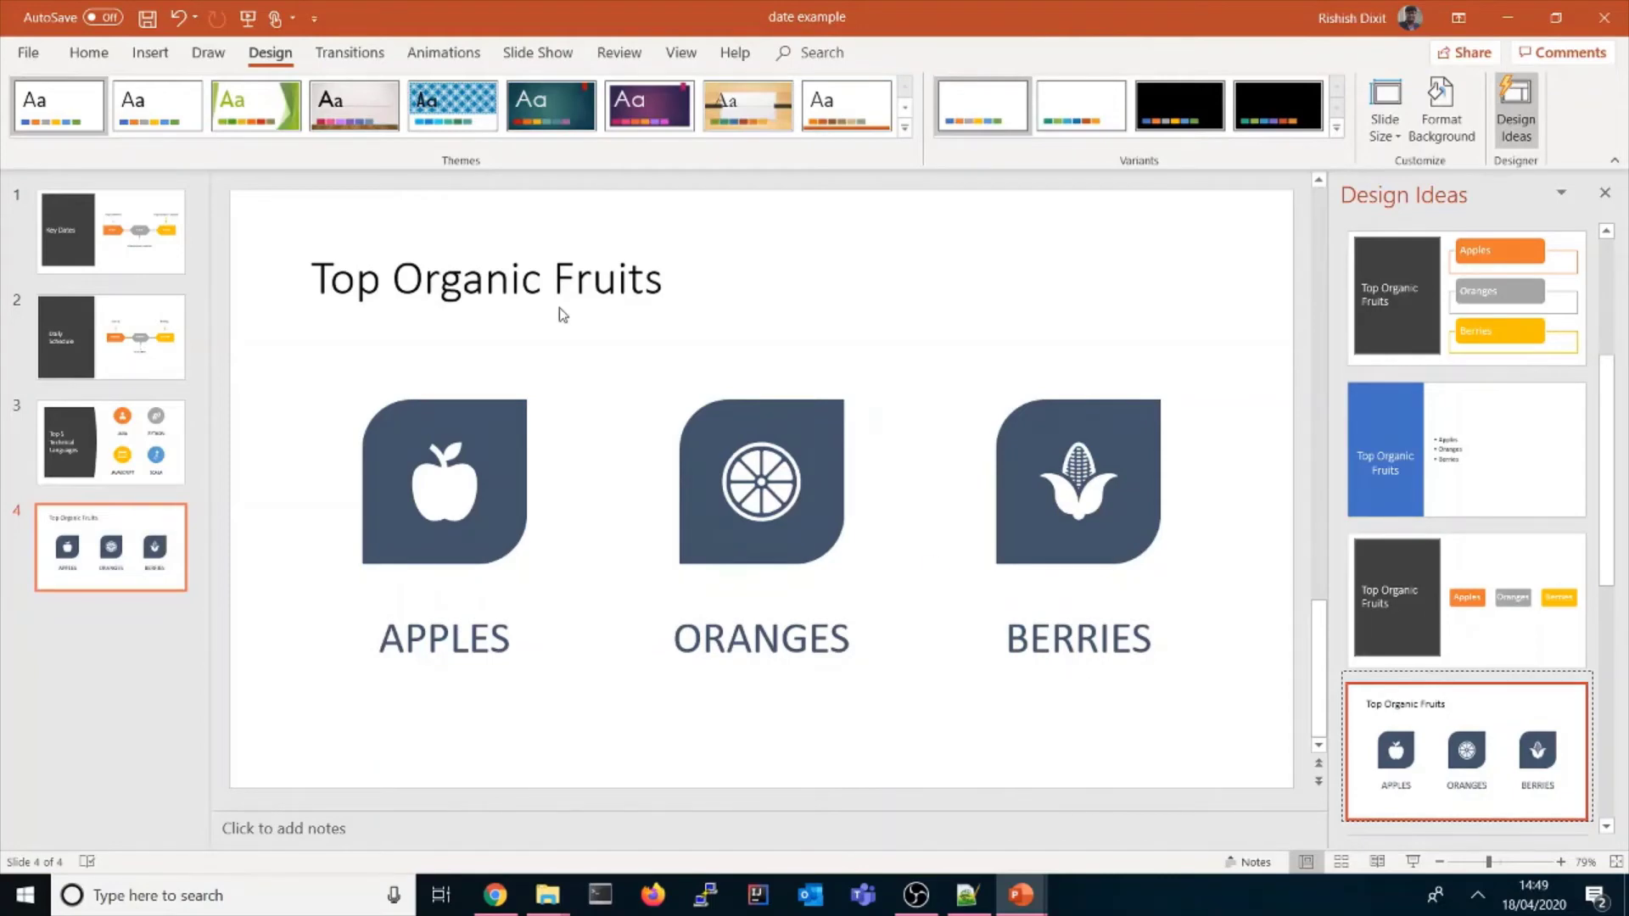
Step: In PowerPoint Options, toggle automatic design ideas off and back on, then close Options
{"action": "left_click", "coordinate": [41, 58]}
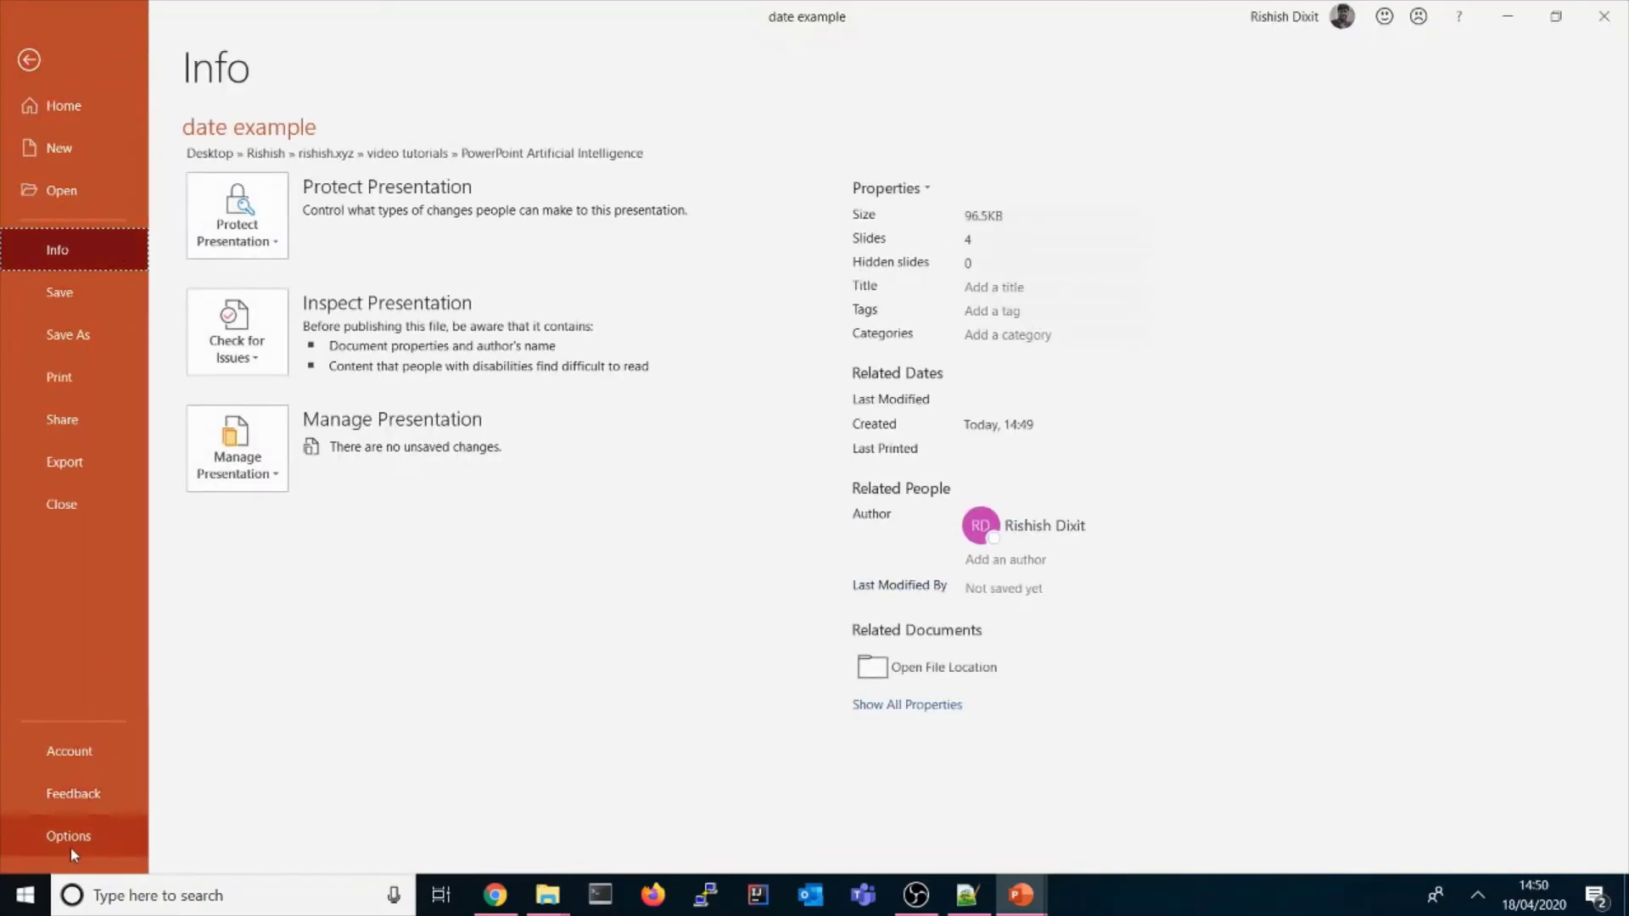
{"action": "left_click", "coordinate": [69, 844]}
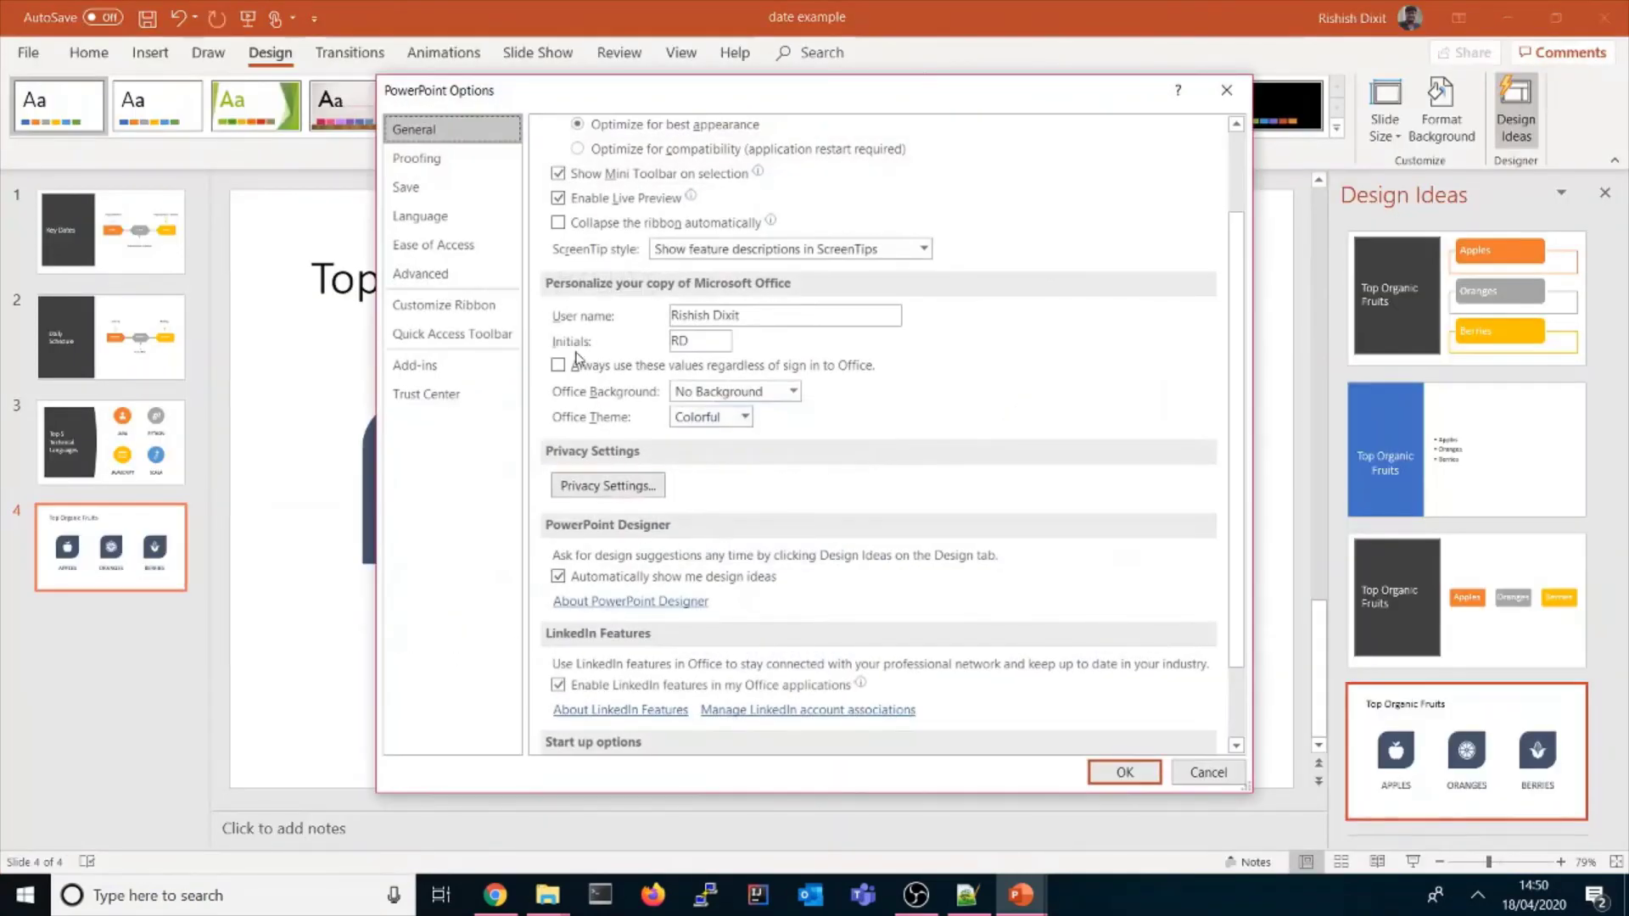
{"action": "left_click", "coordinate": [558, 577]}
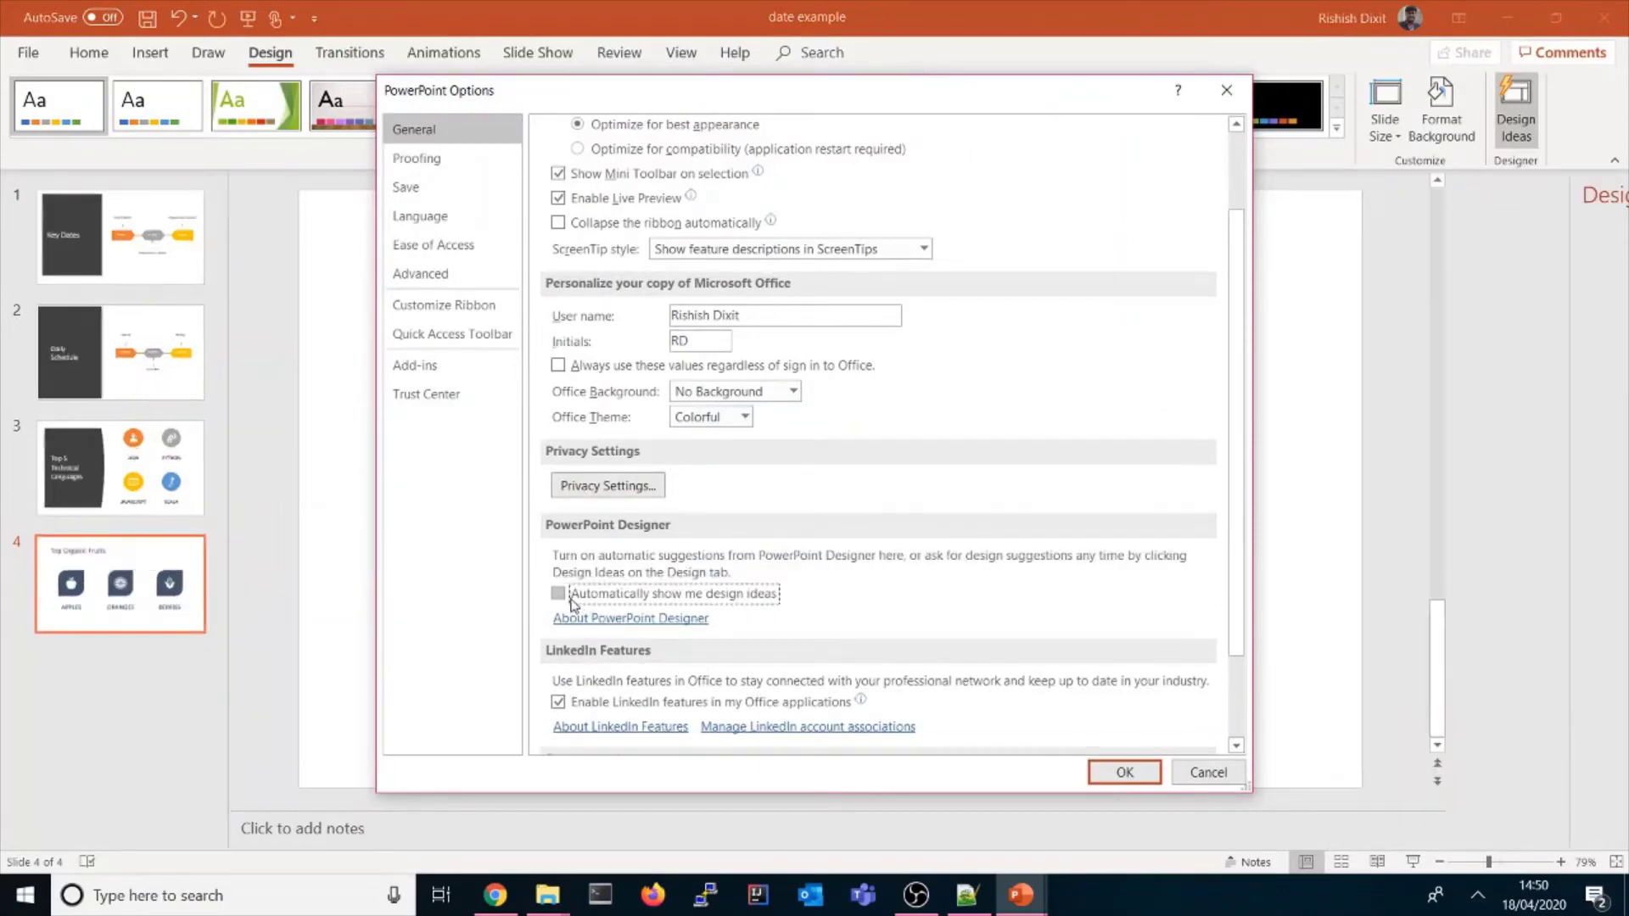
{"action": "left_click", "coordinate": [559, 594]}
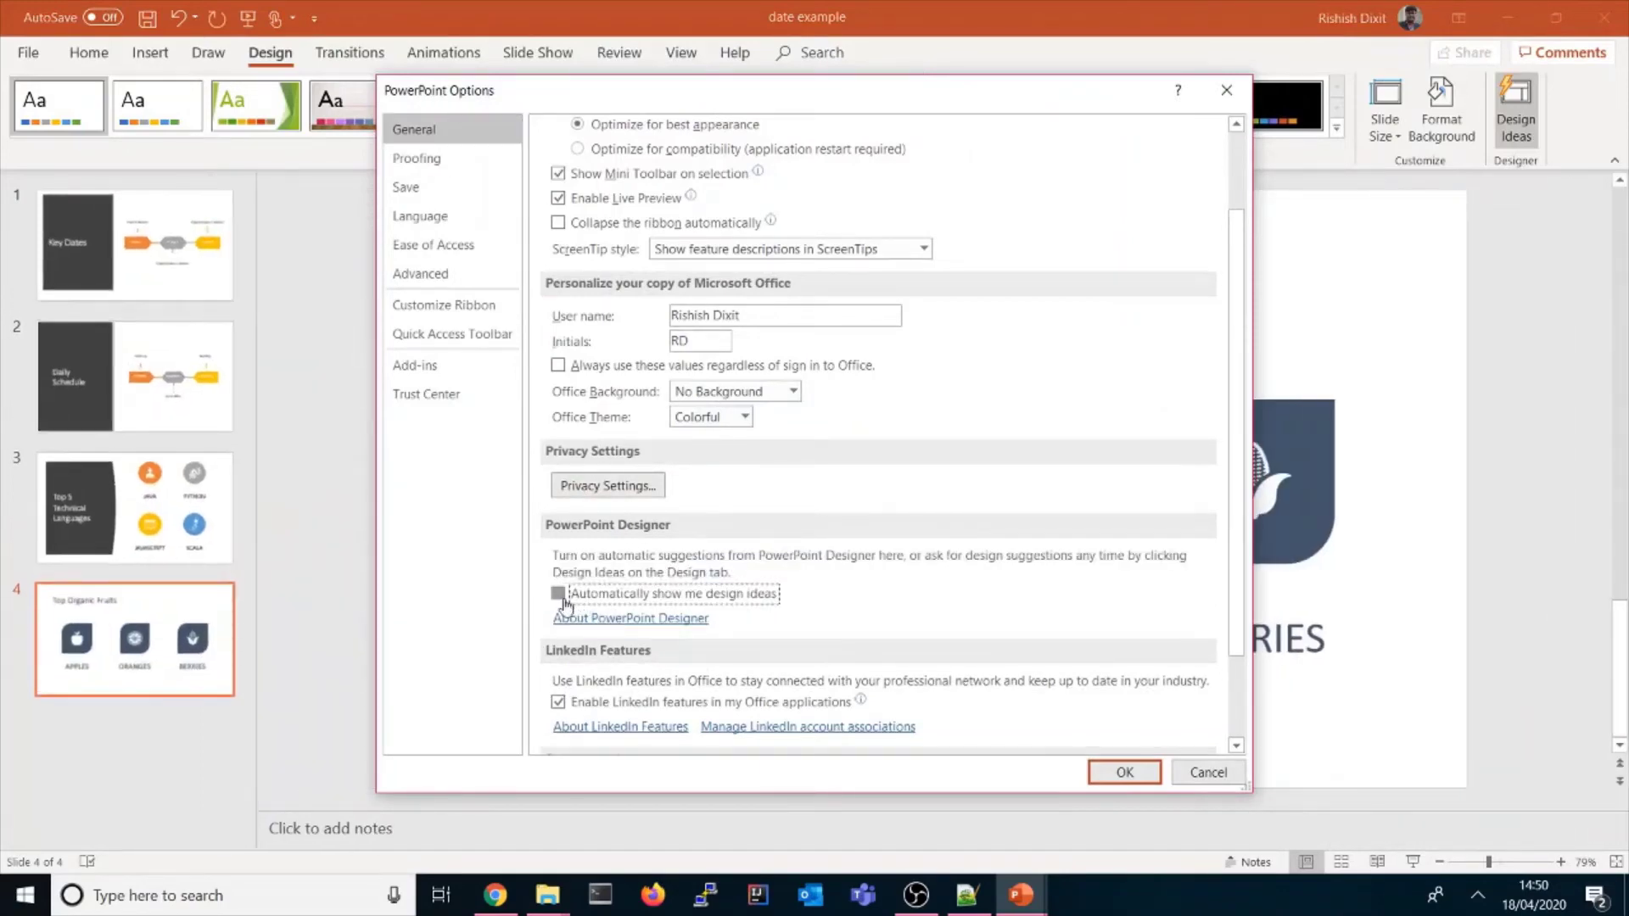
{"action": "left_click", "coordinate": [1125, 774]}
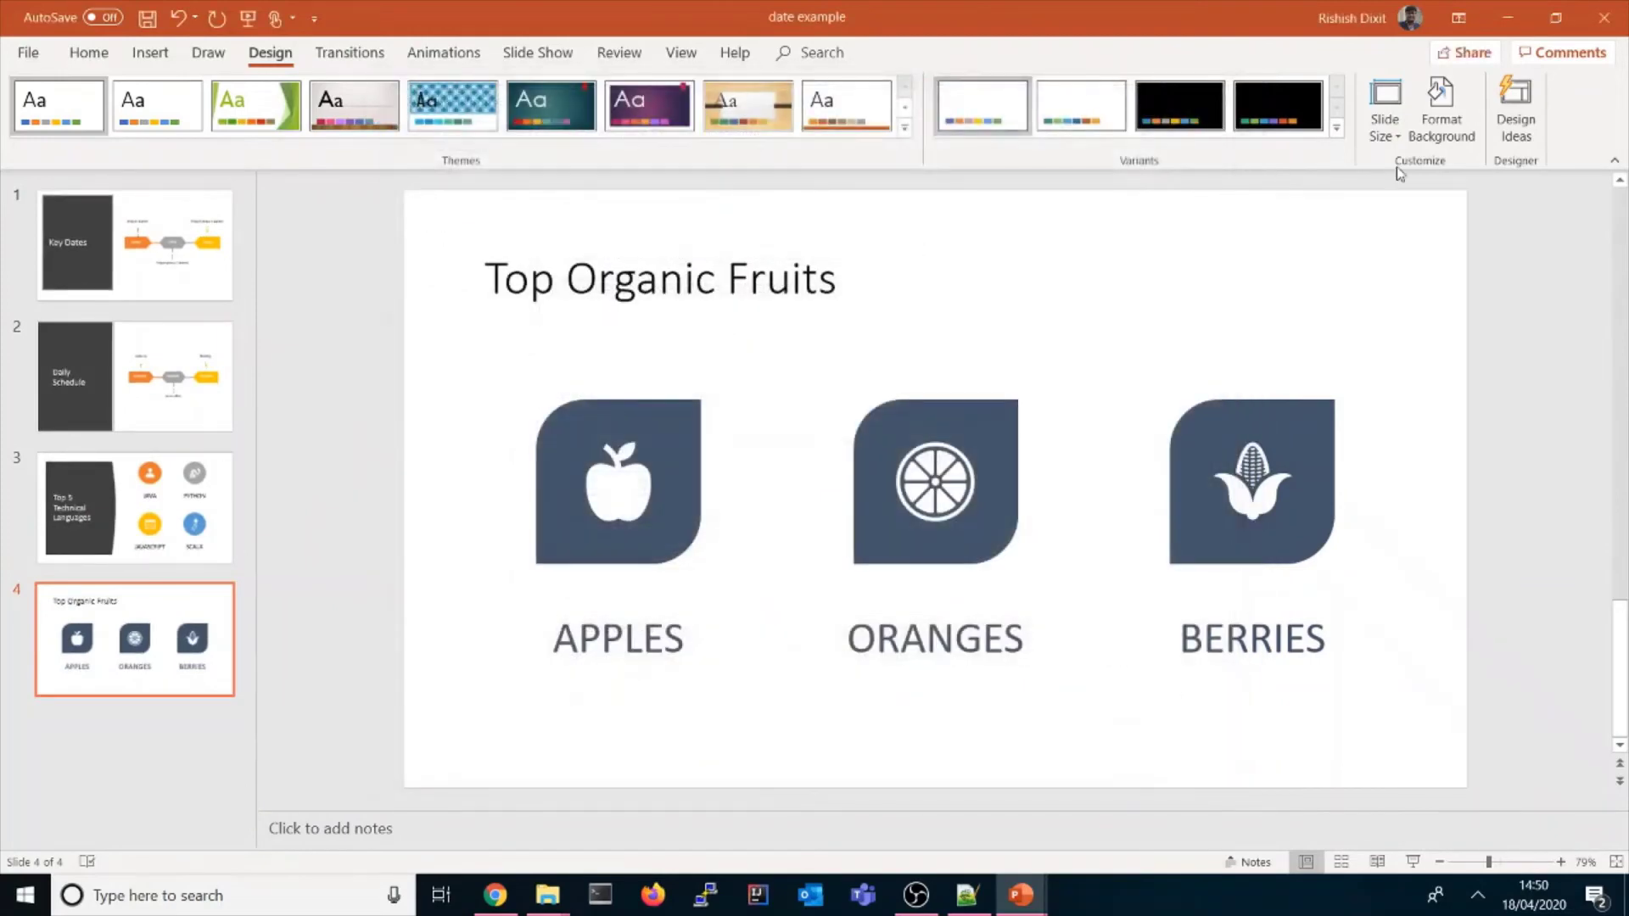
Step: Apply the Design Ideas layout with a title and three icons to the fruit slide
{"action": "left_click", "coordinate": [1528, 103]}
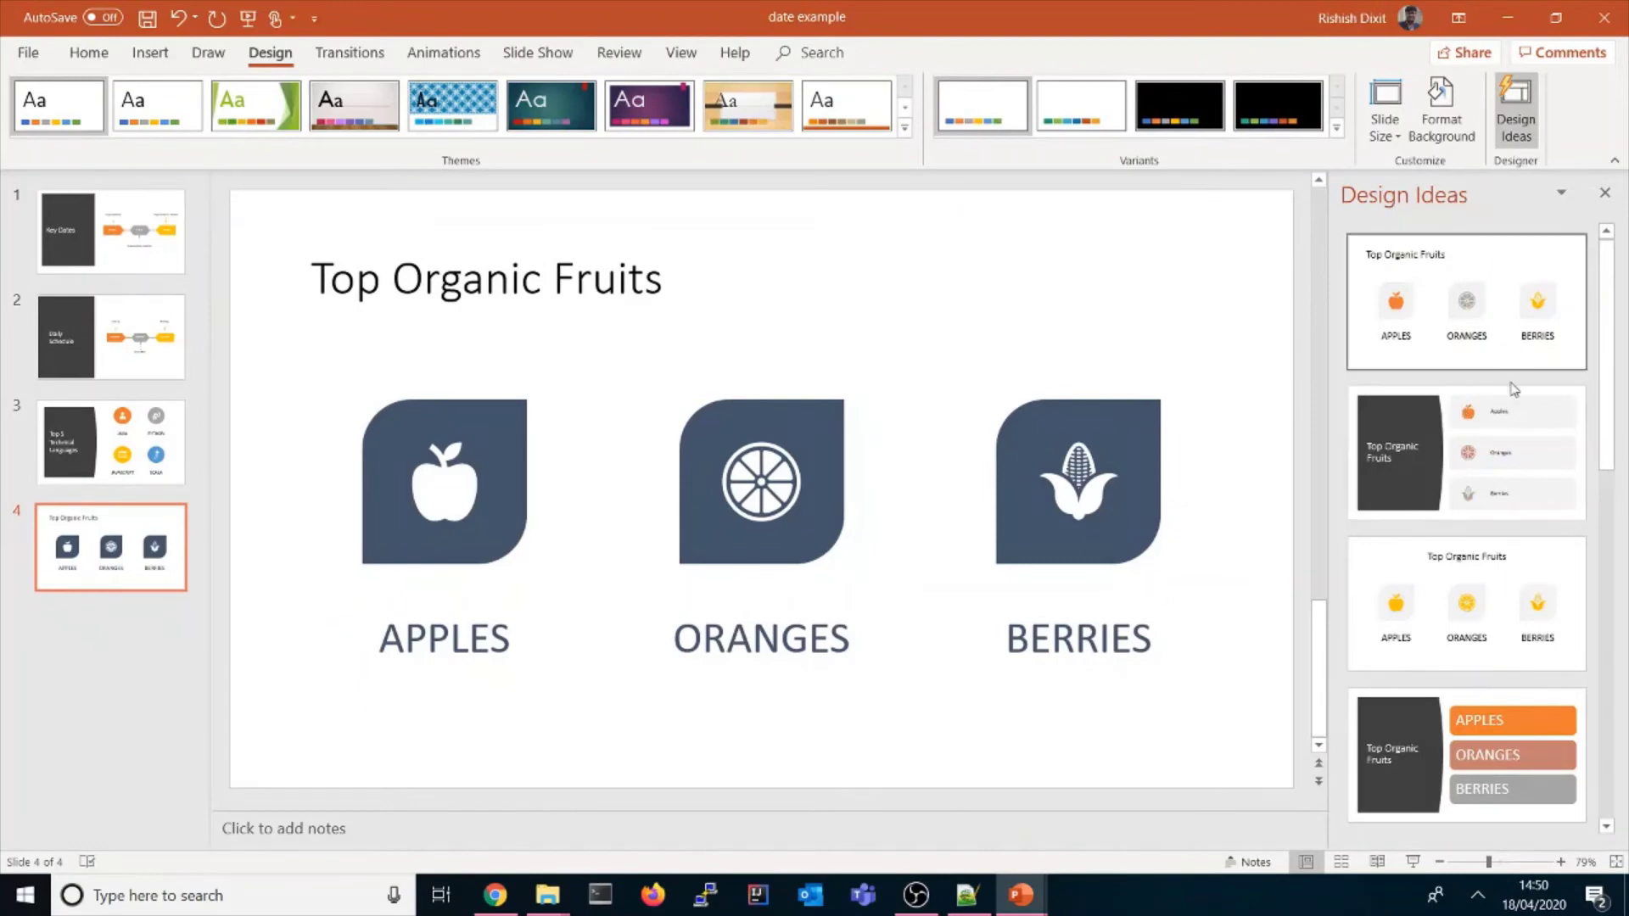
{"action": "left_click", "coordinate": [1501, 453]}
{"action": "left_click", "coordinate": [1469, 634]}
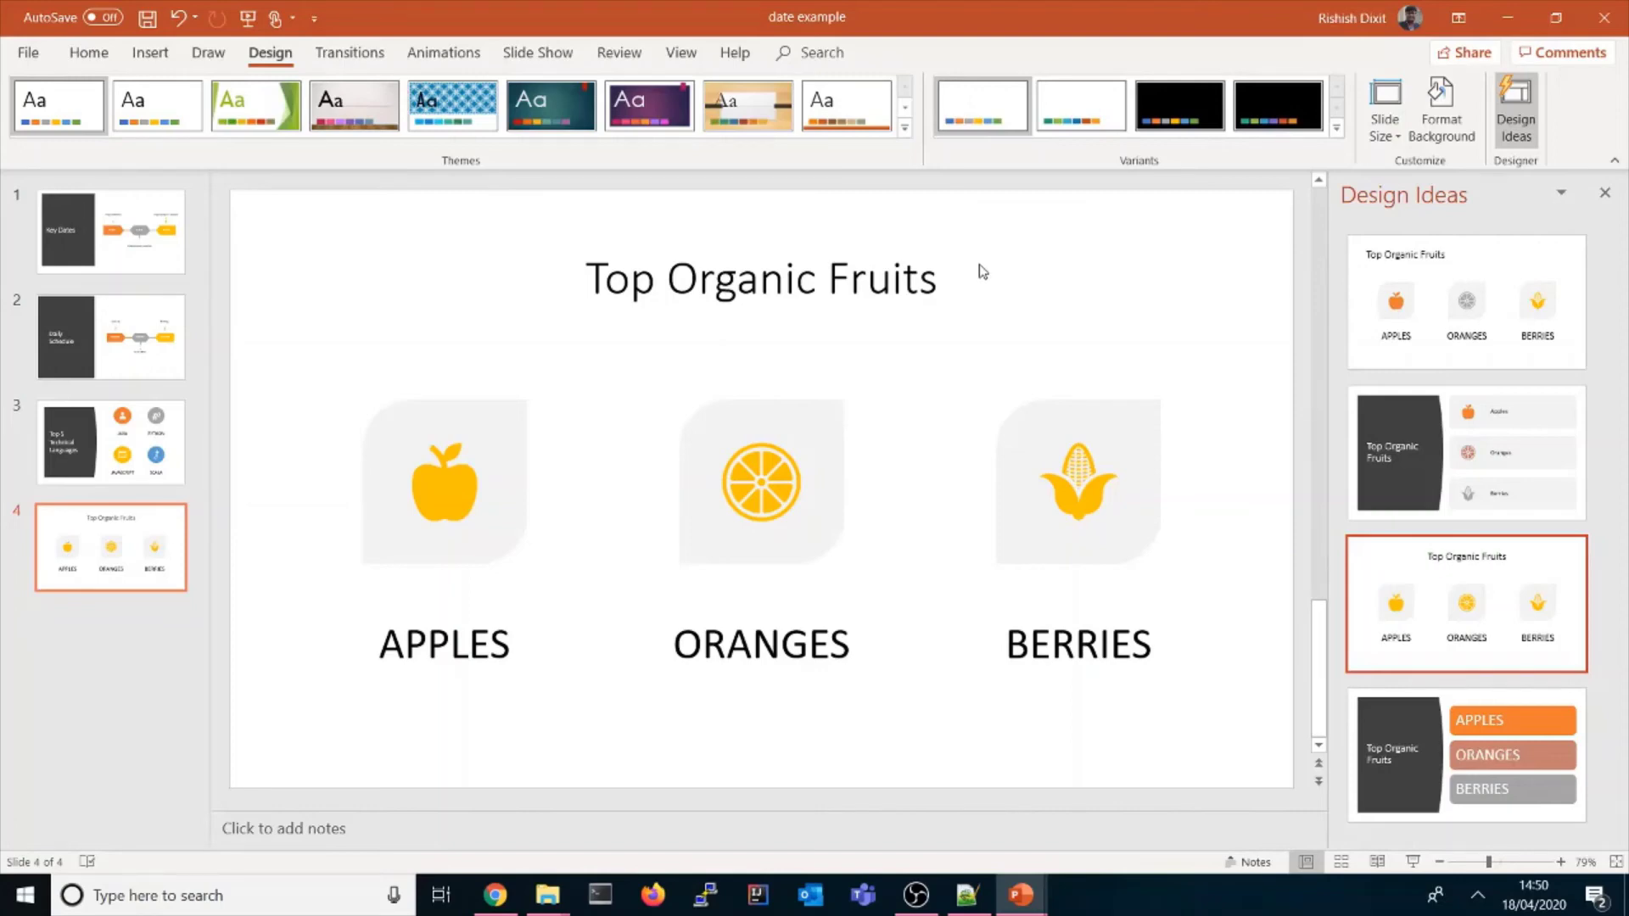
Step: Open the Corporate tax presentation from the presentations folder
{"action": "mouse_move", "coordinate": [566, 898]}
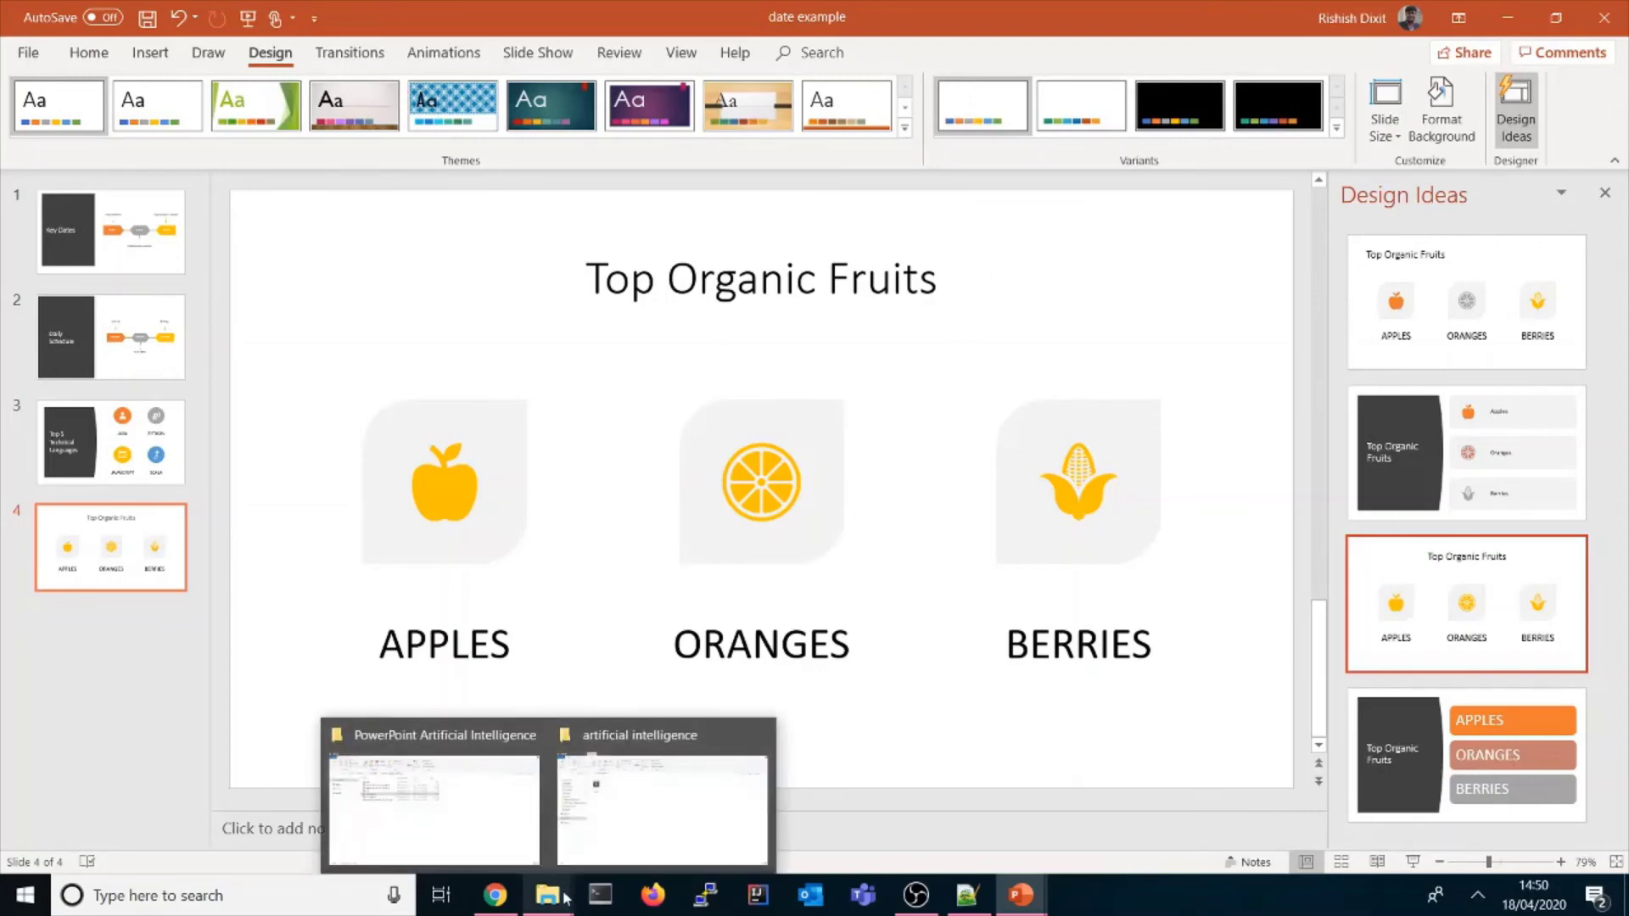
{"action": "left_click", "coordinate": [438, 788]}
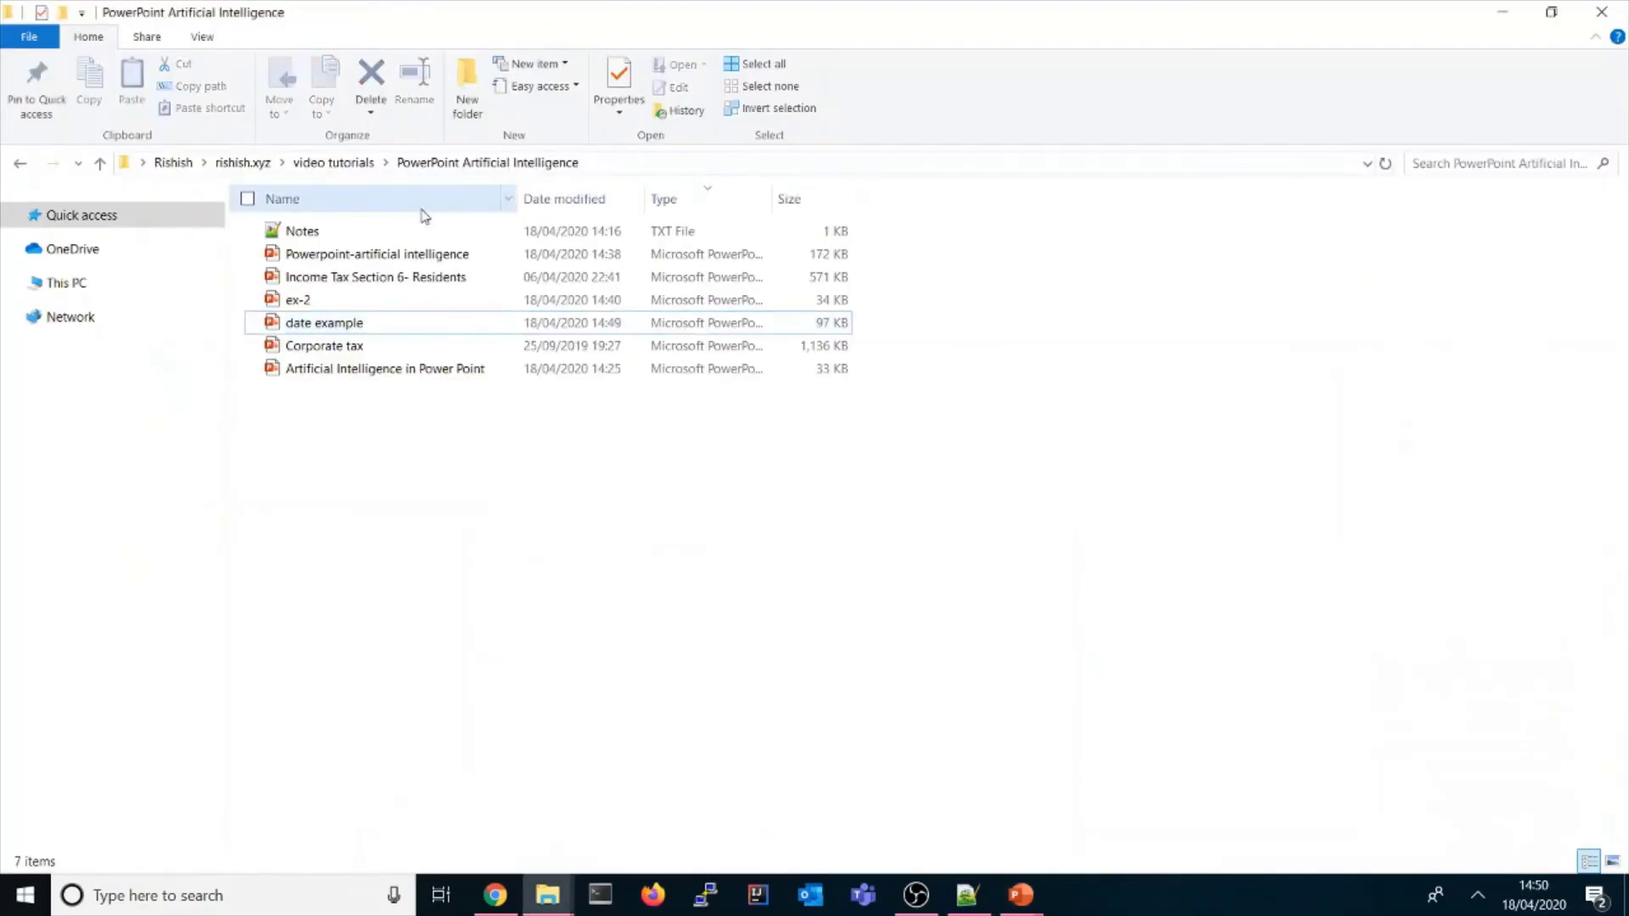
{"action": "double_click", "coordinate": [338, 346]}
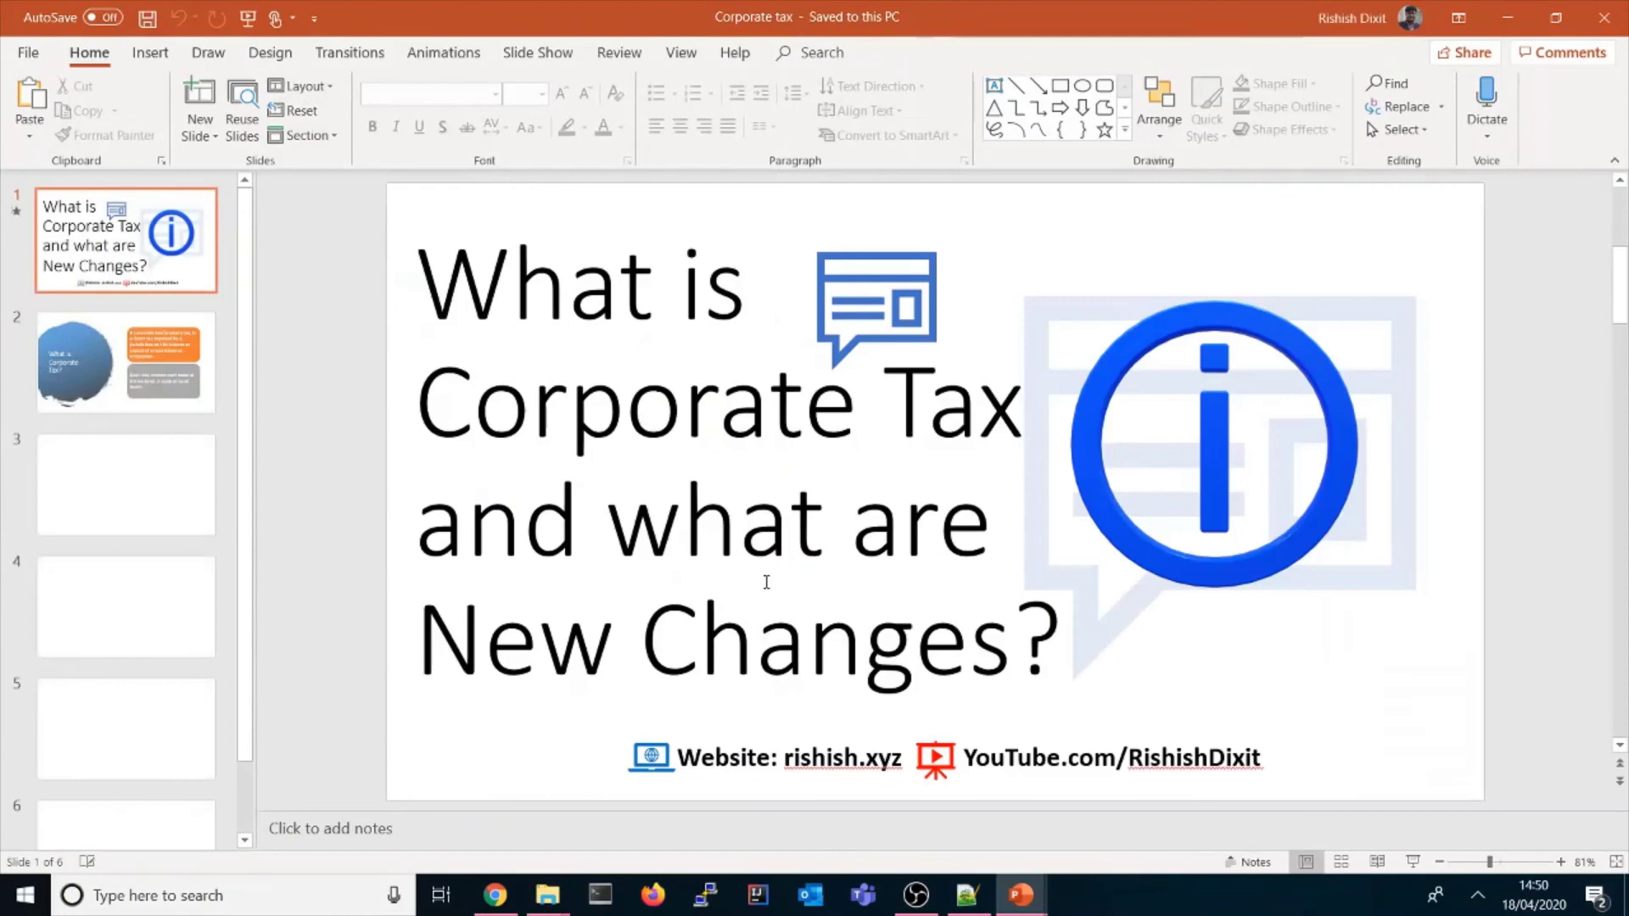
Step: On slide 3, select the tax-changes diagram and a cloud, then request Design Ideas
{"action": "left_click", "coordinate": [98, 486]}
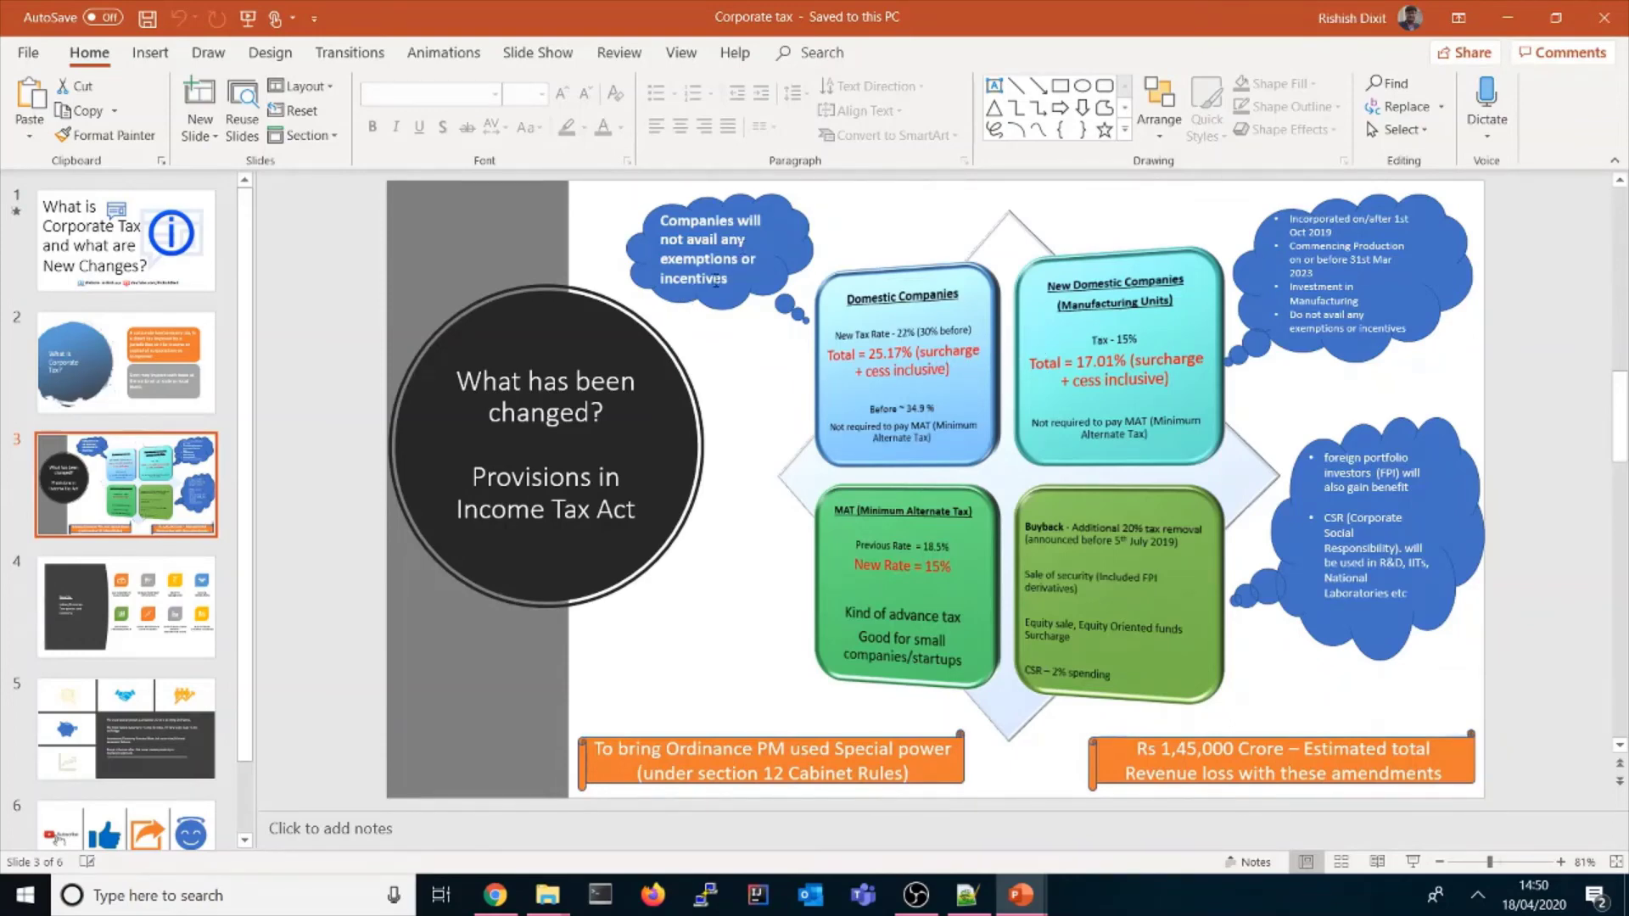
{"action": "left_click", "coordinate": [763, 304]}
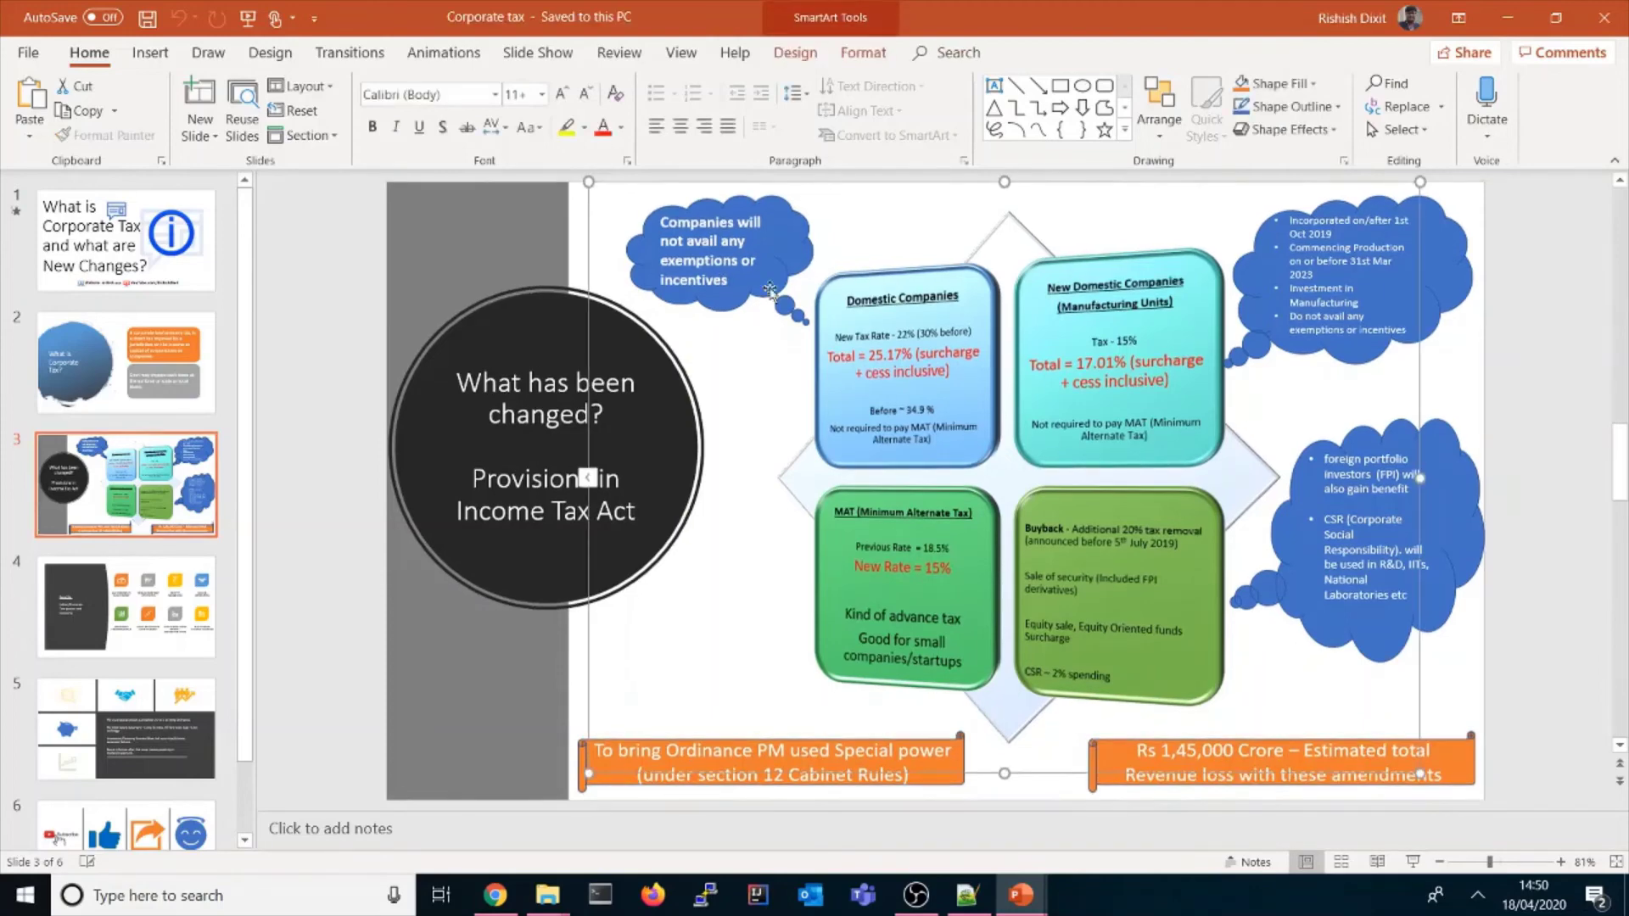
{"action": "left_click", "coordinate": [1095, 369]}
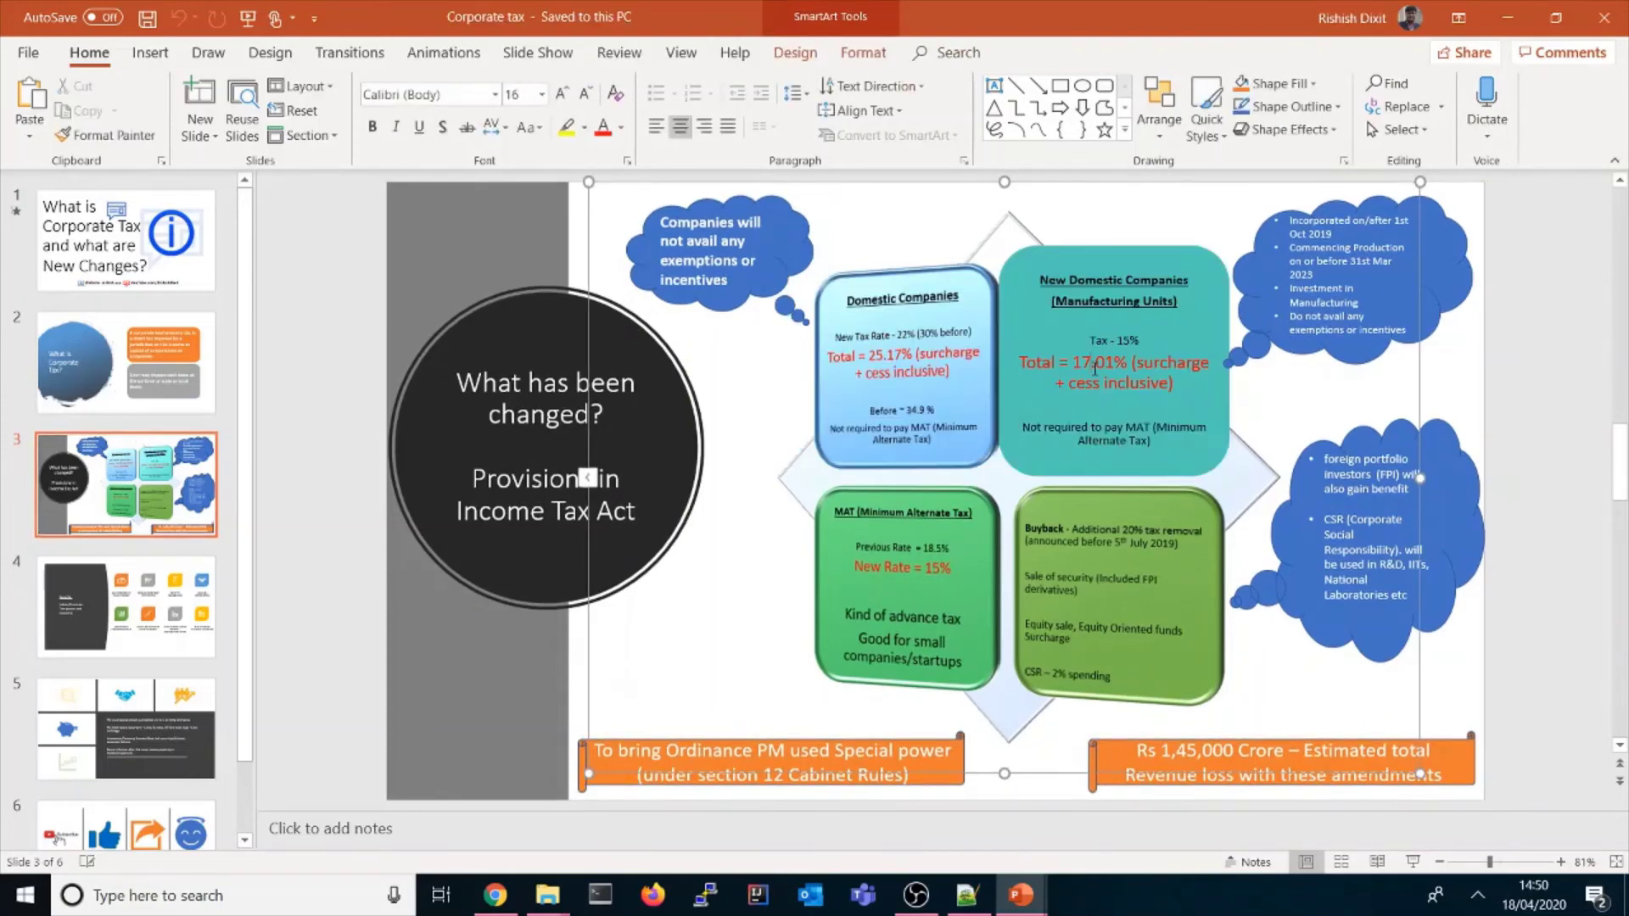
{"action": "left_click", "coordinate": [762, 253]}
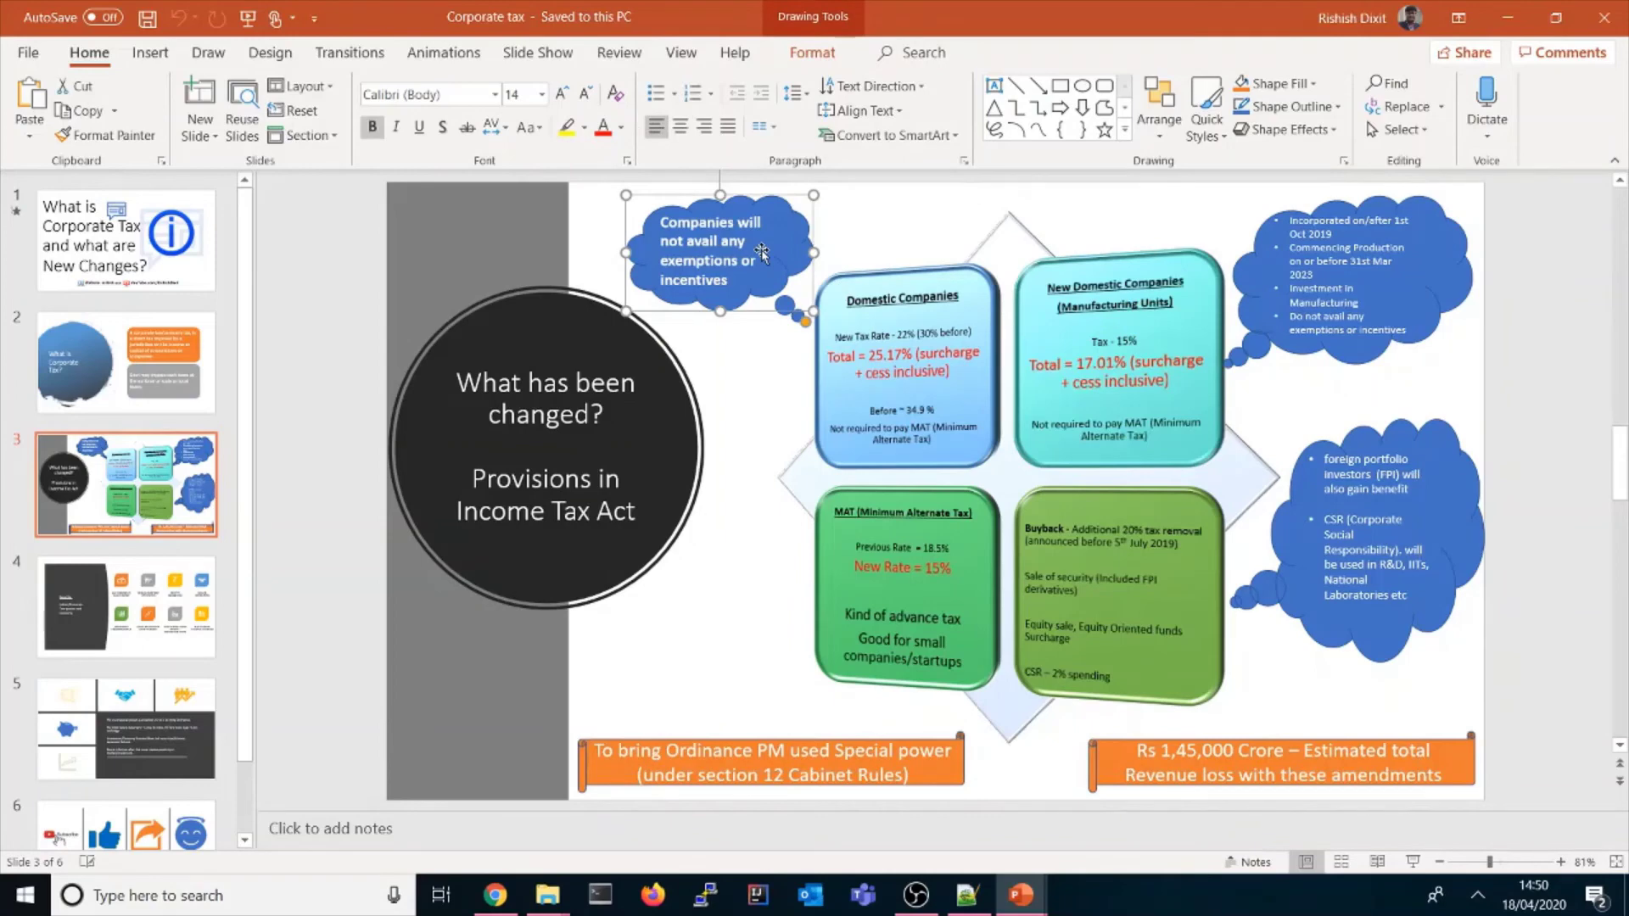
{"action": "left_click", "coordinate": [269, 52]}
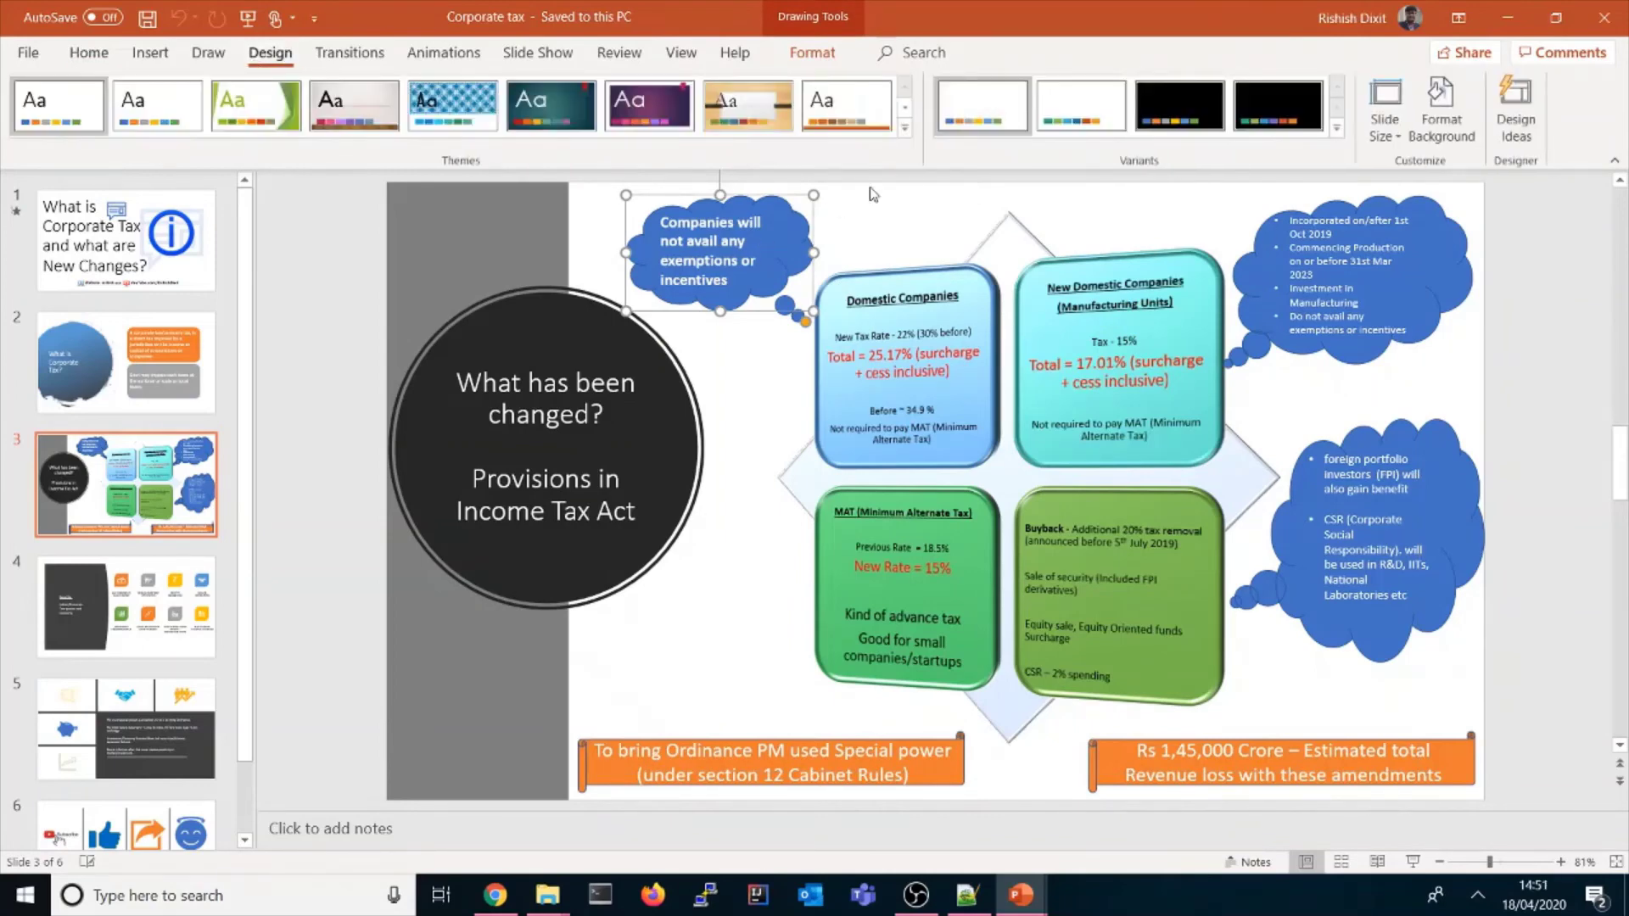
{"action": "left_click", "coordinate": [1517, 111]}
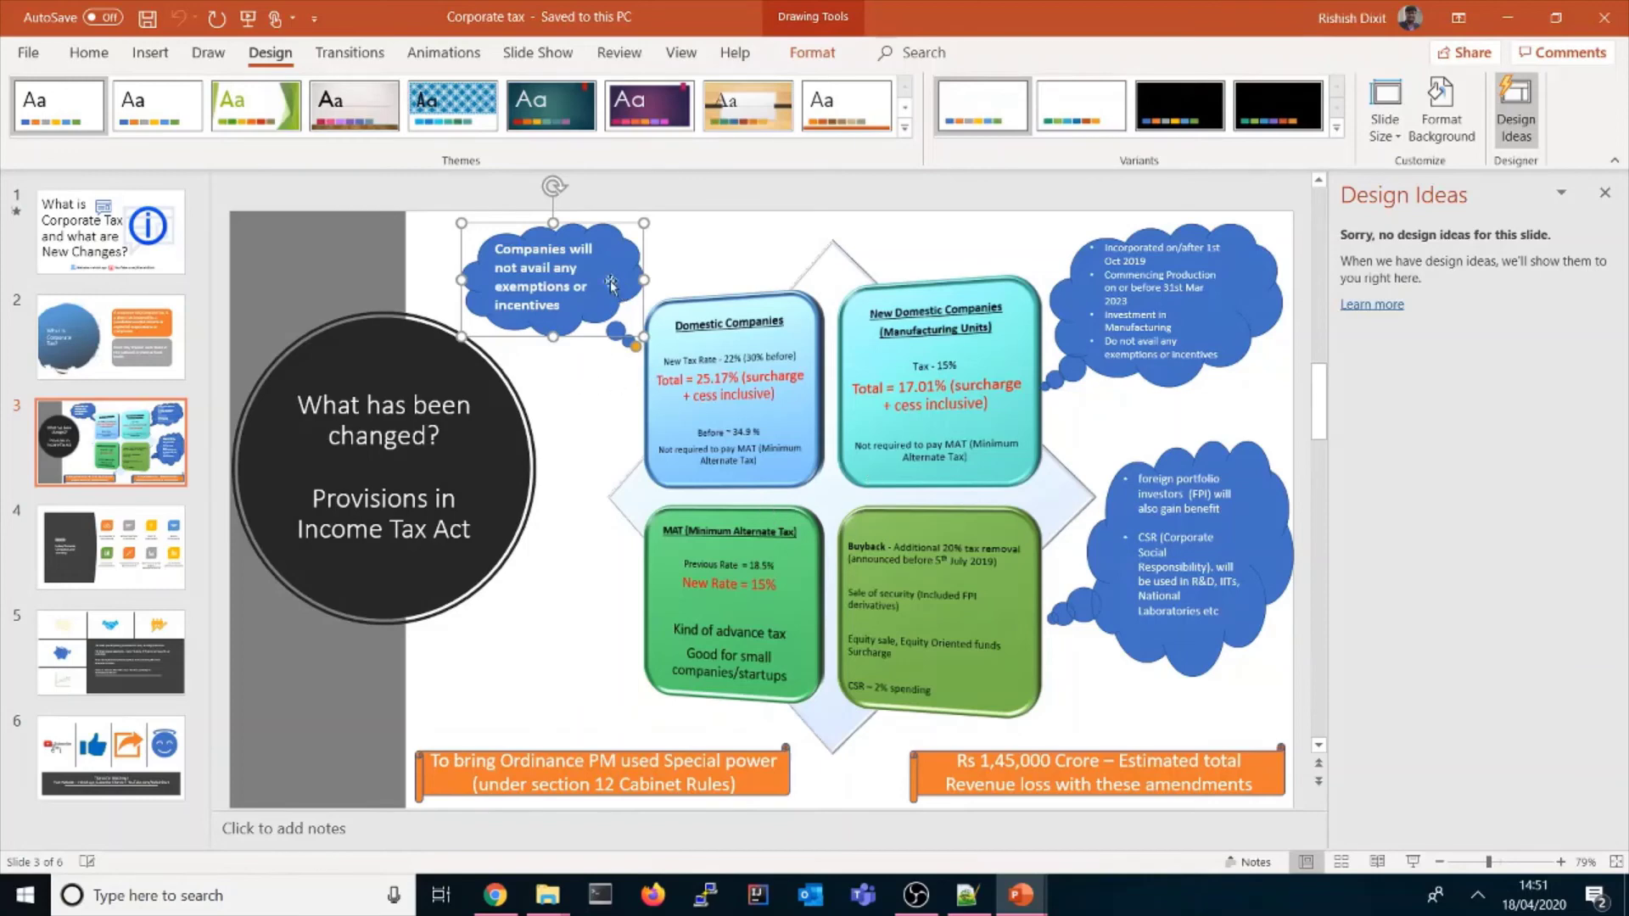
Step: Delete the Companies will not avail, top-right bullet, and FPI and CSR clouds from slide 3
{"action": "key", "text": "Delete"}
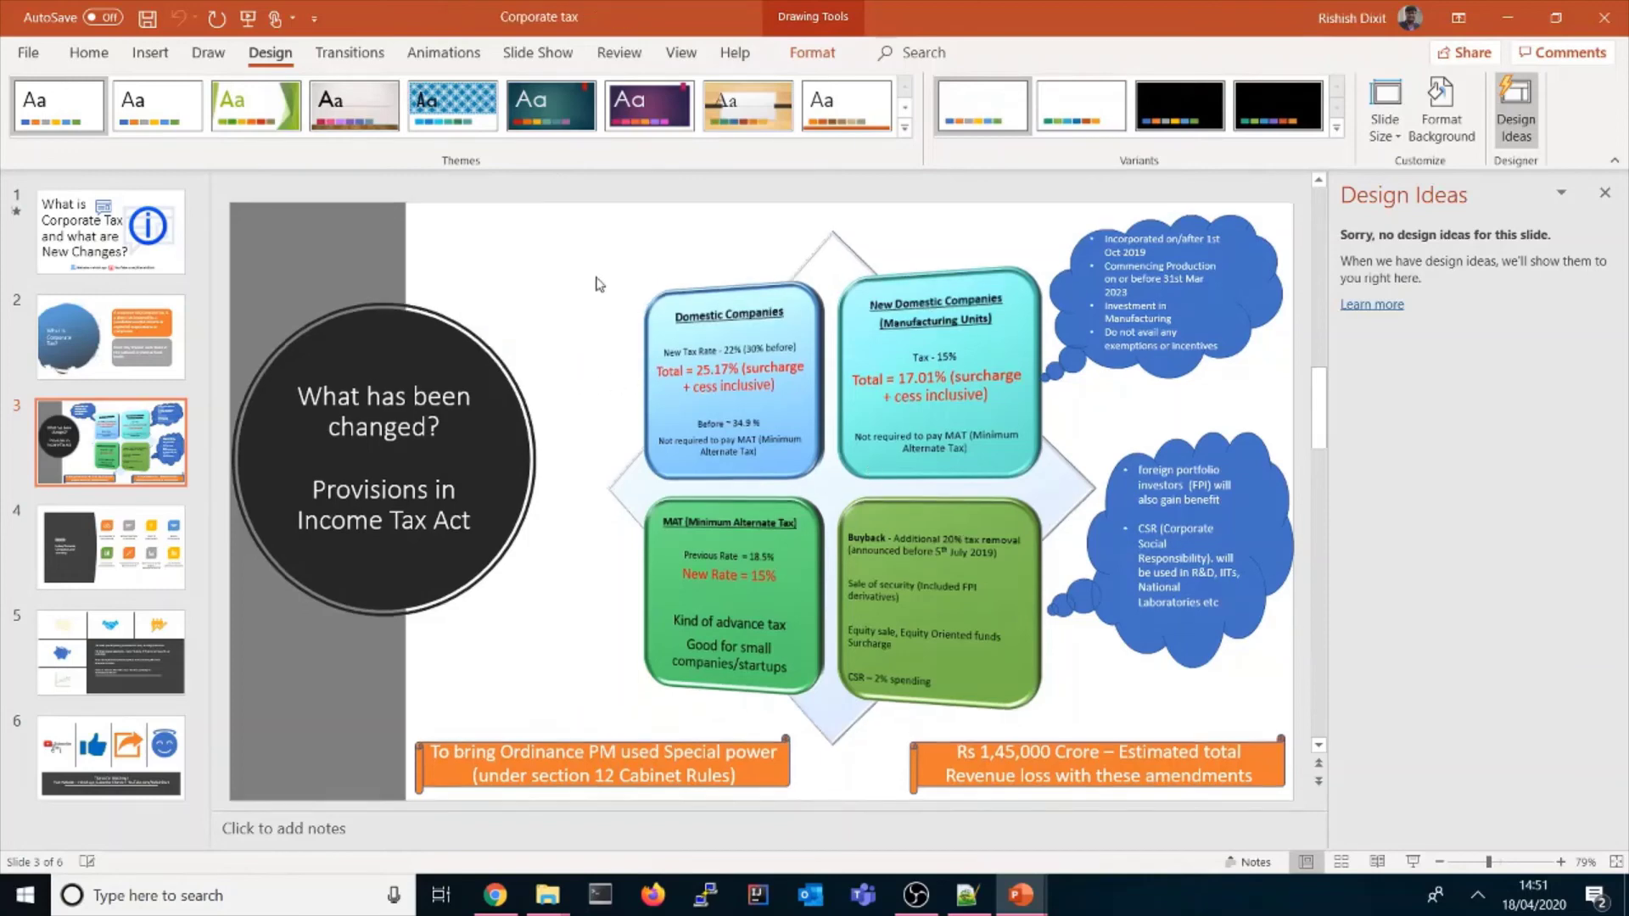
{"action": "scroll", "coordinate": [763, 424], "scroll_direction": "down", "scroll_amount": 1}
{"action": "left_click", "coordinate": [1102, 246]}
{"action": "left_click", "coordinate": [1102, 246]}
{"action": "scroll", "coordinate": [1101, 246], "scroll_direction": "down", "scroll_amount": 1}
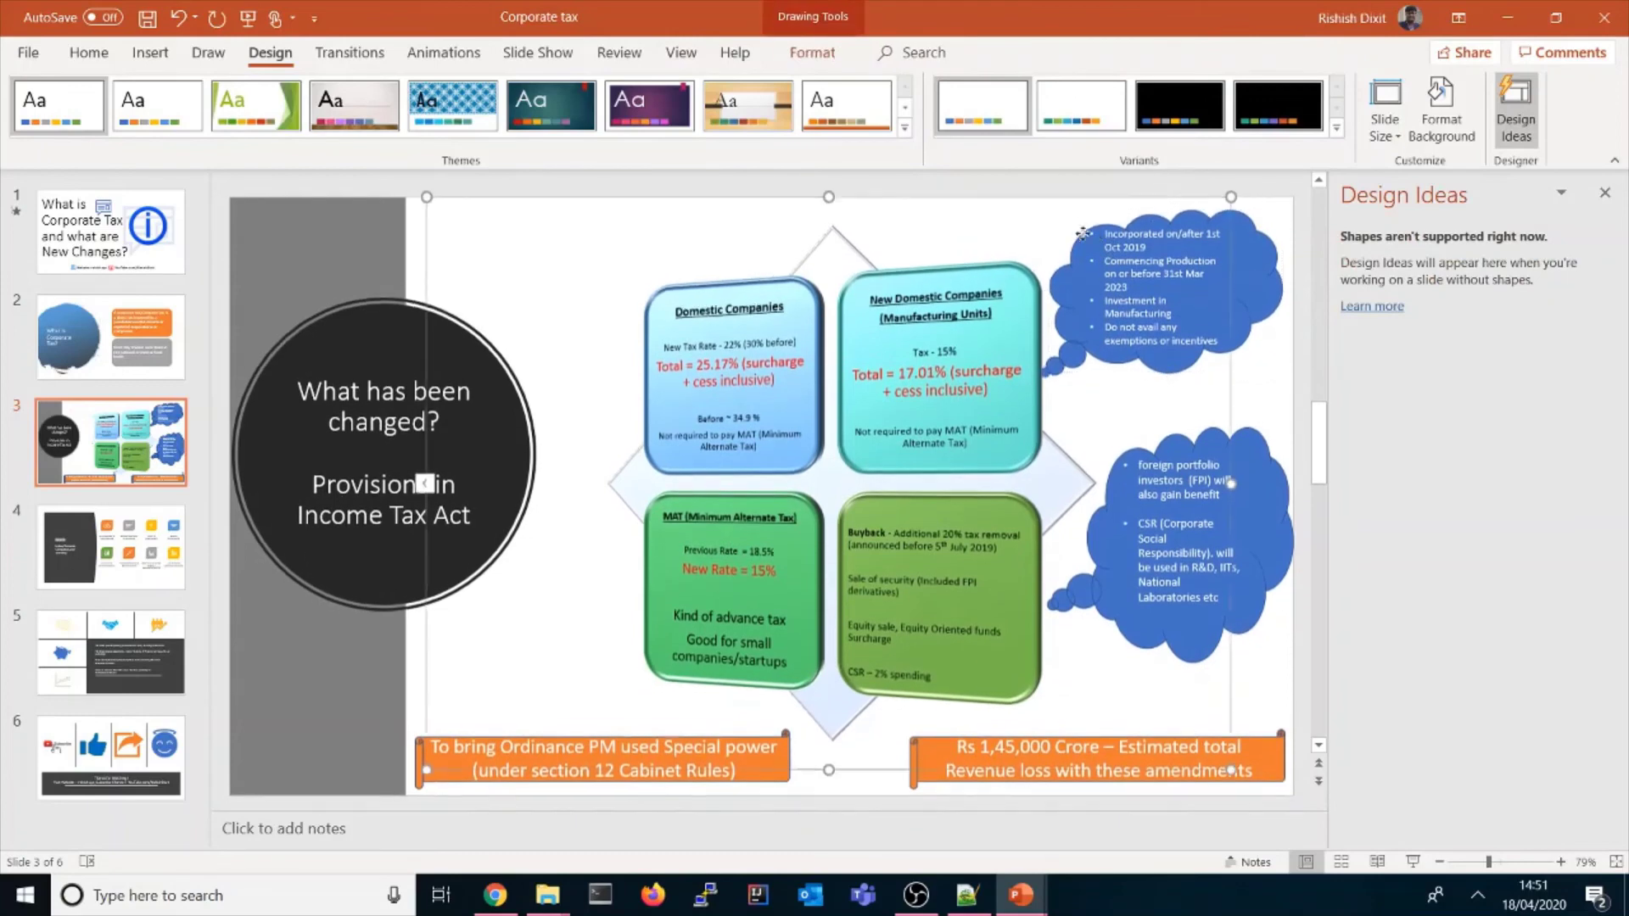
{"action": "left_click", "coordinate": [1173, 225]}
{"action": "key", "text": "Delete"}
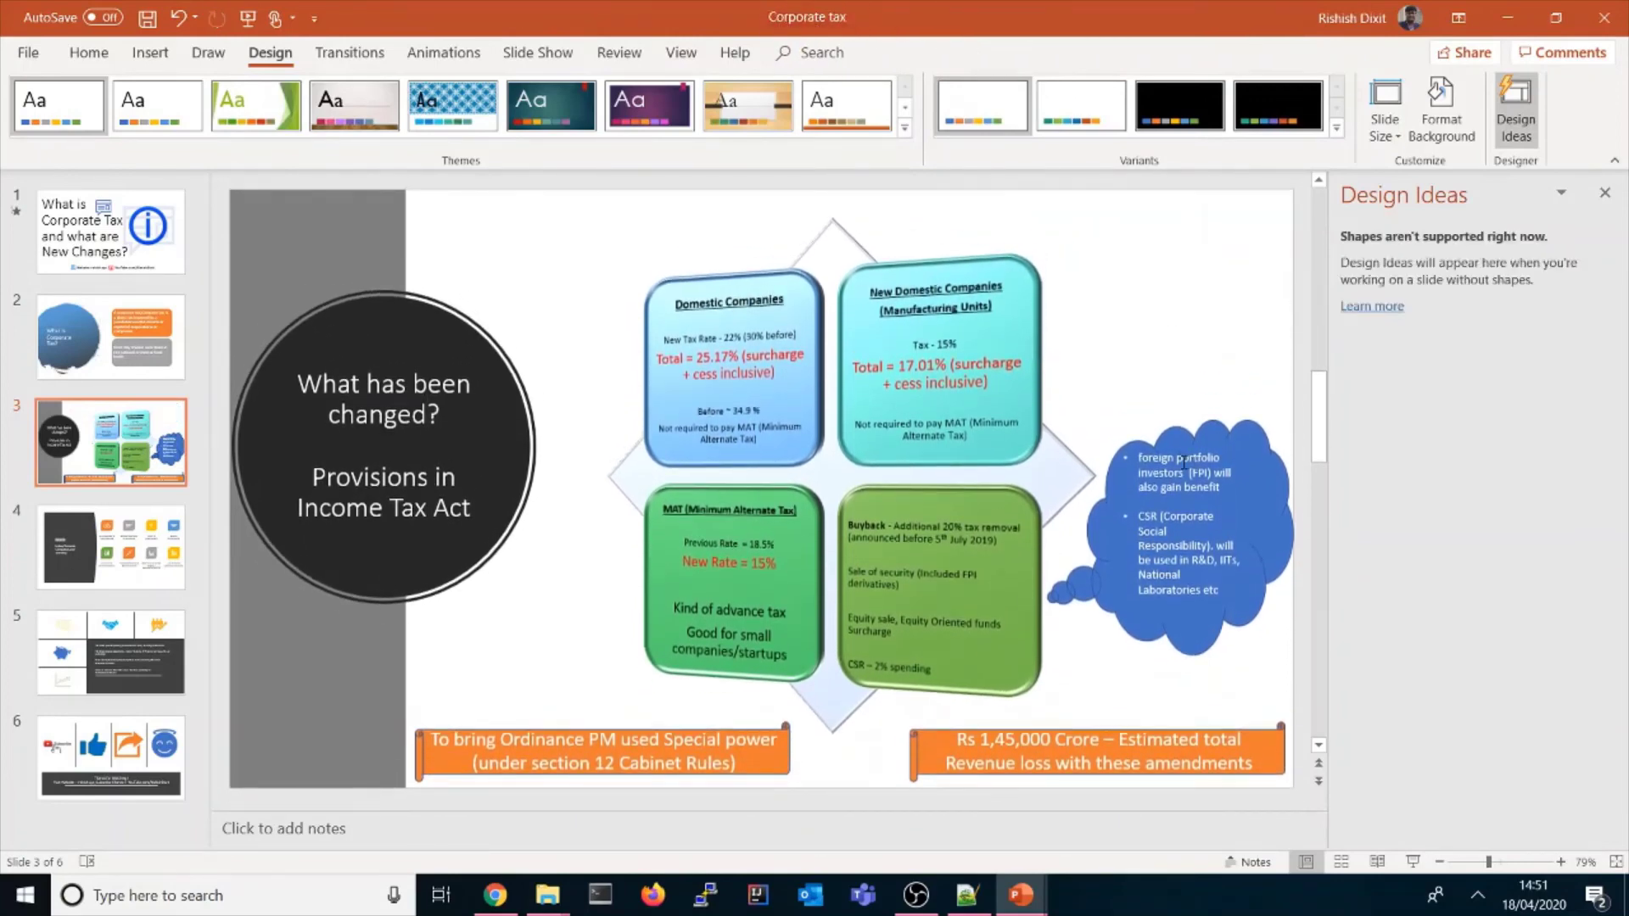
{"action": "left_click", "coordinate": [1180, 458]}
{"action": "key", "text": "Delete"}
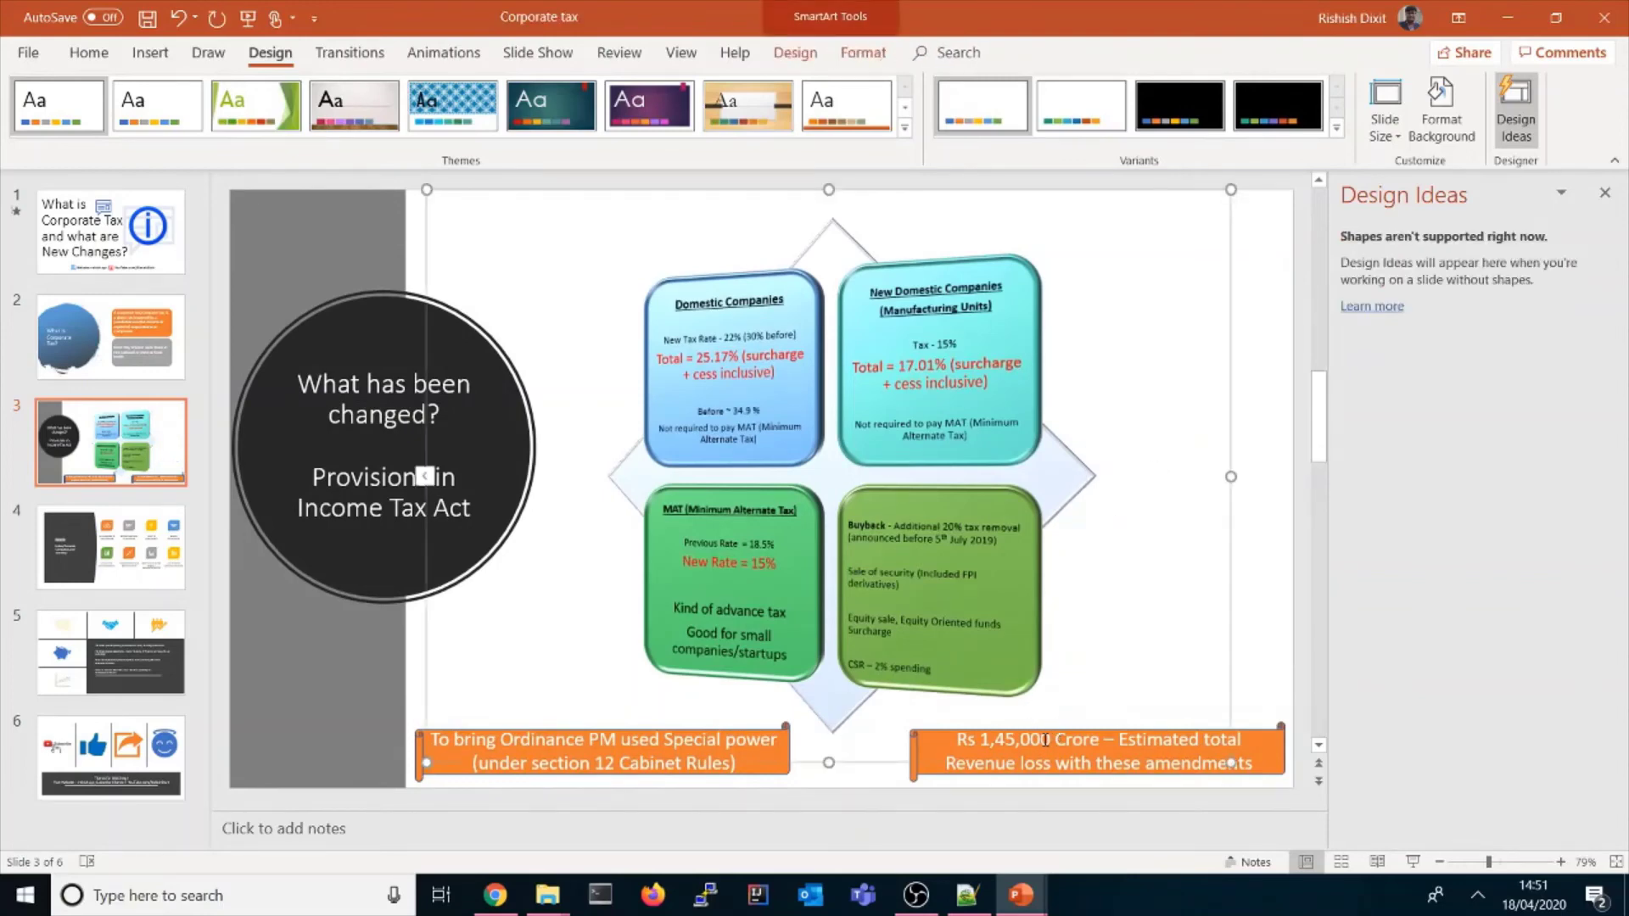
Step: Delete the Rs 1,45,000 Crore and To bring Ordinance orange banners
{"action": "left_click", "coordinate": [1228, 734]}
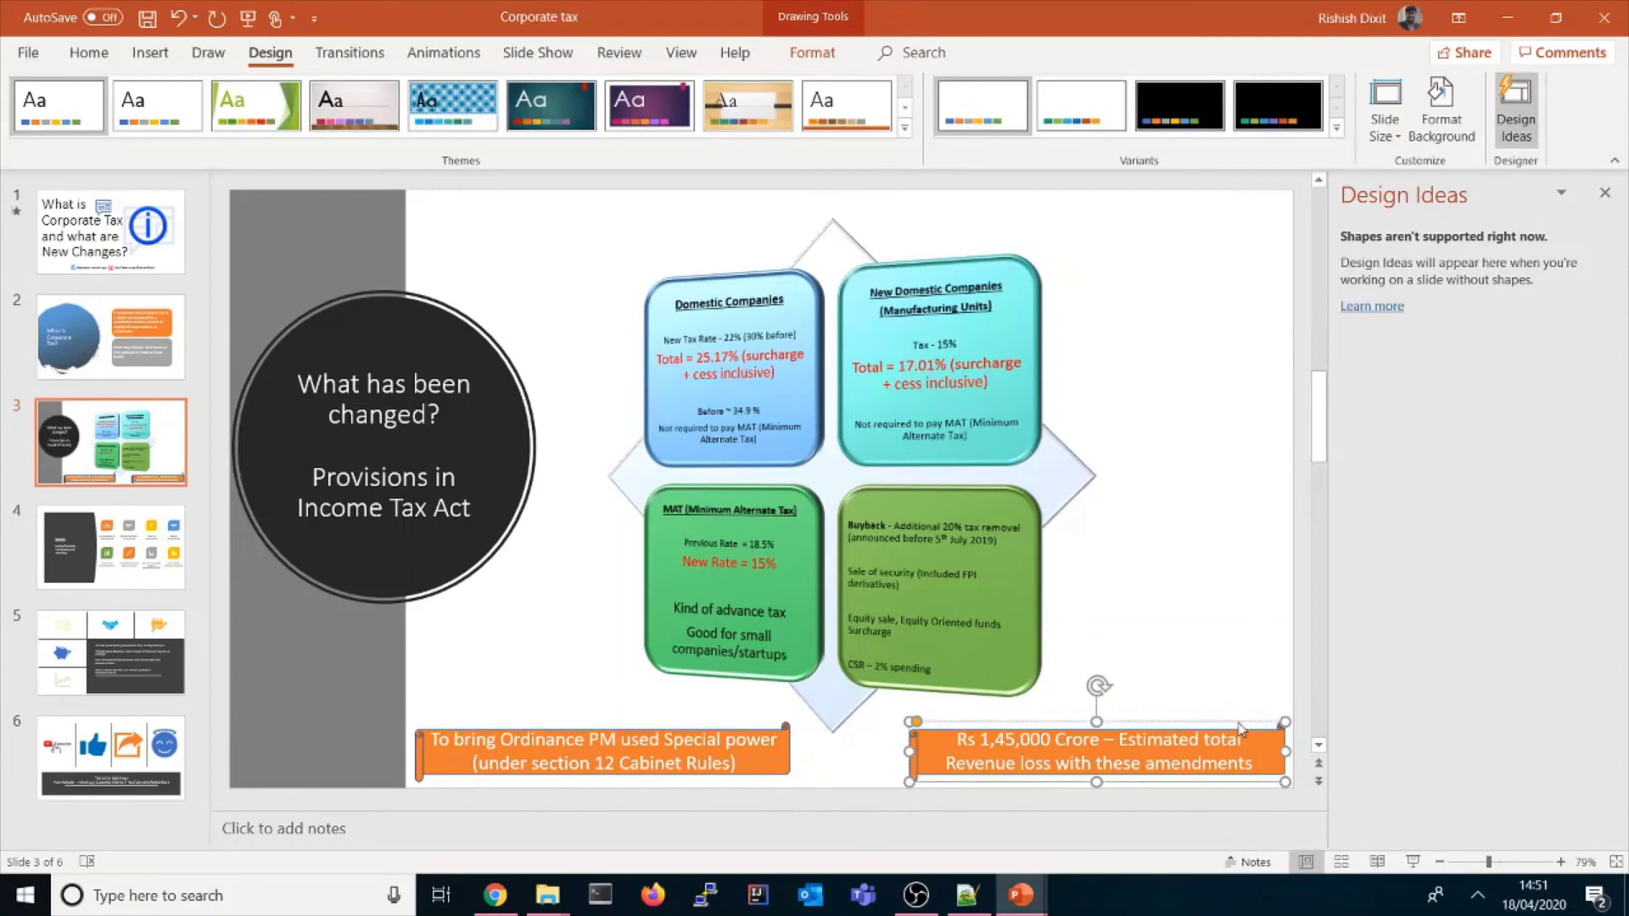
{"action": "key", "text": "Delete"}
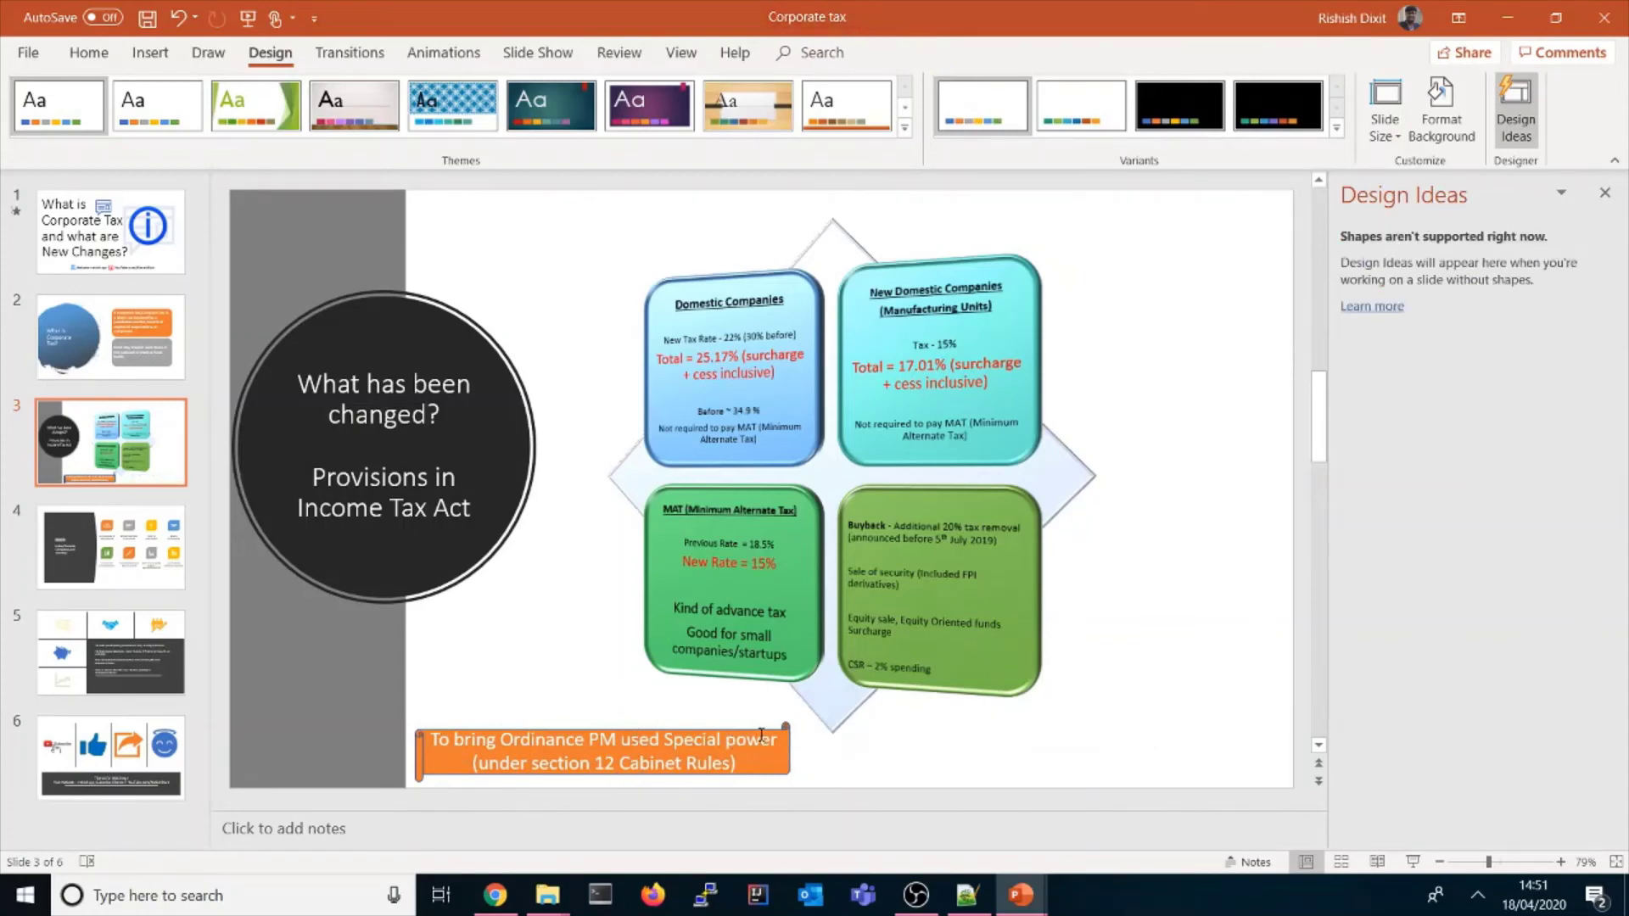
{"action": "left_click", "coordinate": [422, 747]}
{"action": "key", "text": "Delete"}
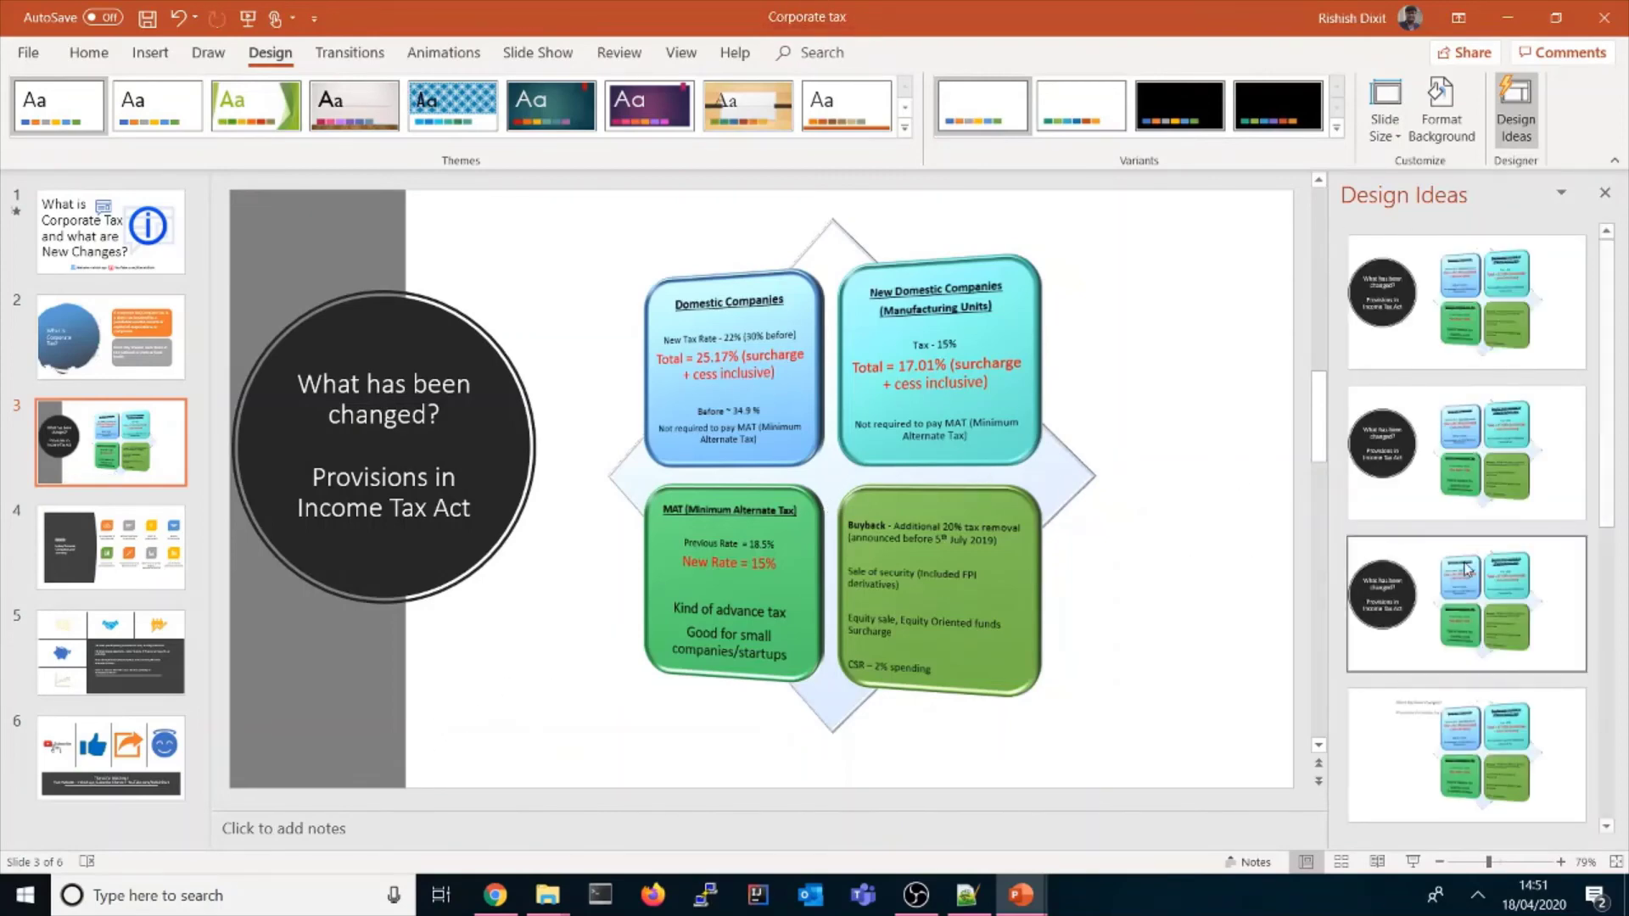
Step: Give slide 3 a suggested grey-circle background design, then move to the Benefits slide
{"action": "scroll", "coordinate": [1468, 662], "scroll_direction": "down", "scroll_amount": 3}
{"action": "left_click", "coordinate": [1468, 713]}
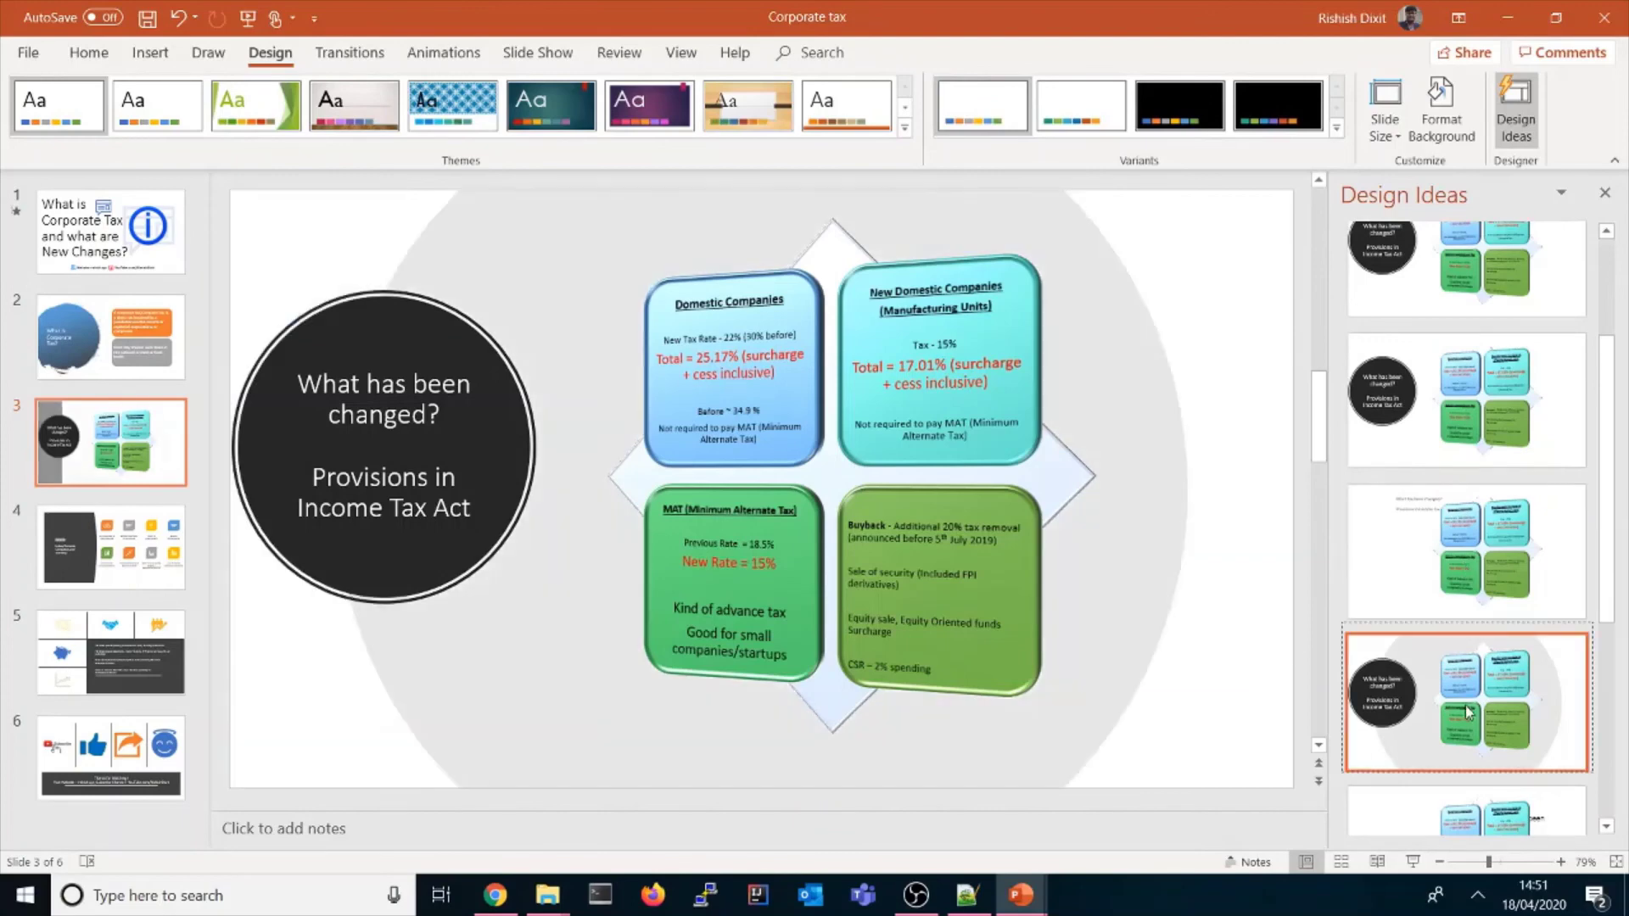
{"action": "scroll", "coordinate": [1442, 628], "scroll_direction": "down", "scroll_amount": 5}
{"action": "left_click", "coordinate": [1486, 704]}
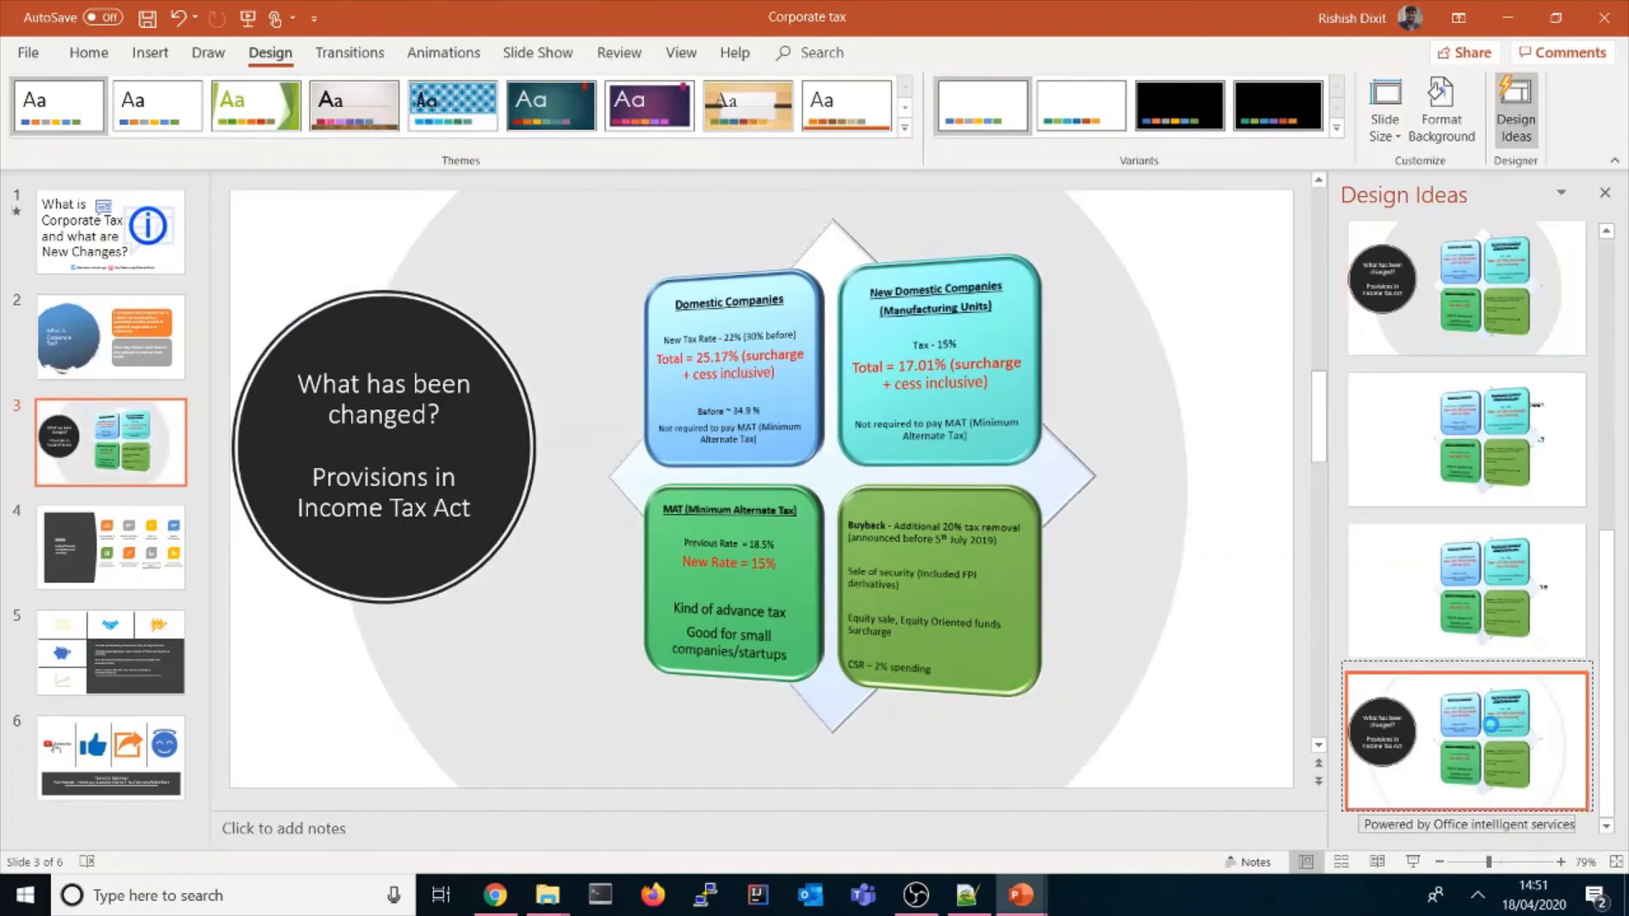
{"action": "left_click", "coordinate": [142, 570]}
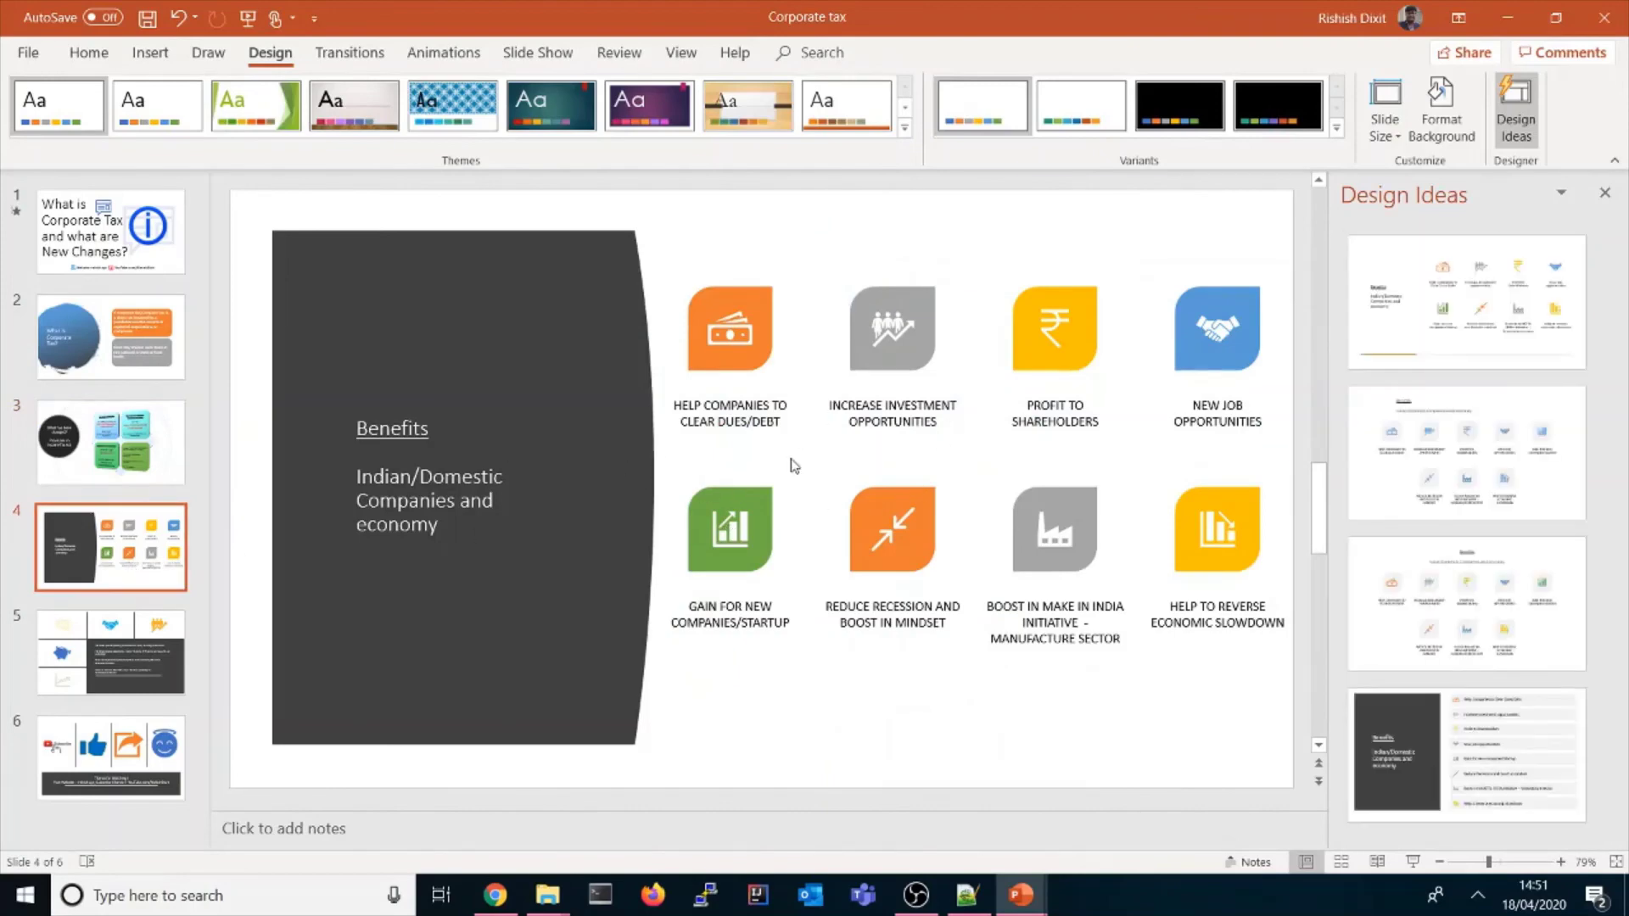
Step: Restyle the Benefits diagram with the dark title-panel list of eight icon rows
{"action": "left_click", "coordinate": [921, 484]}
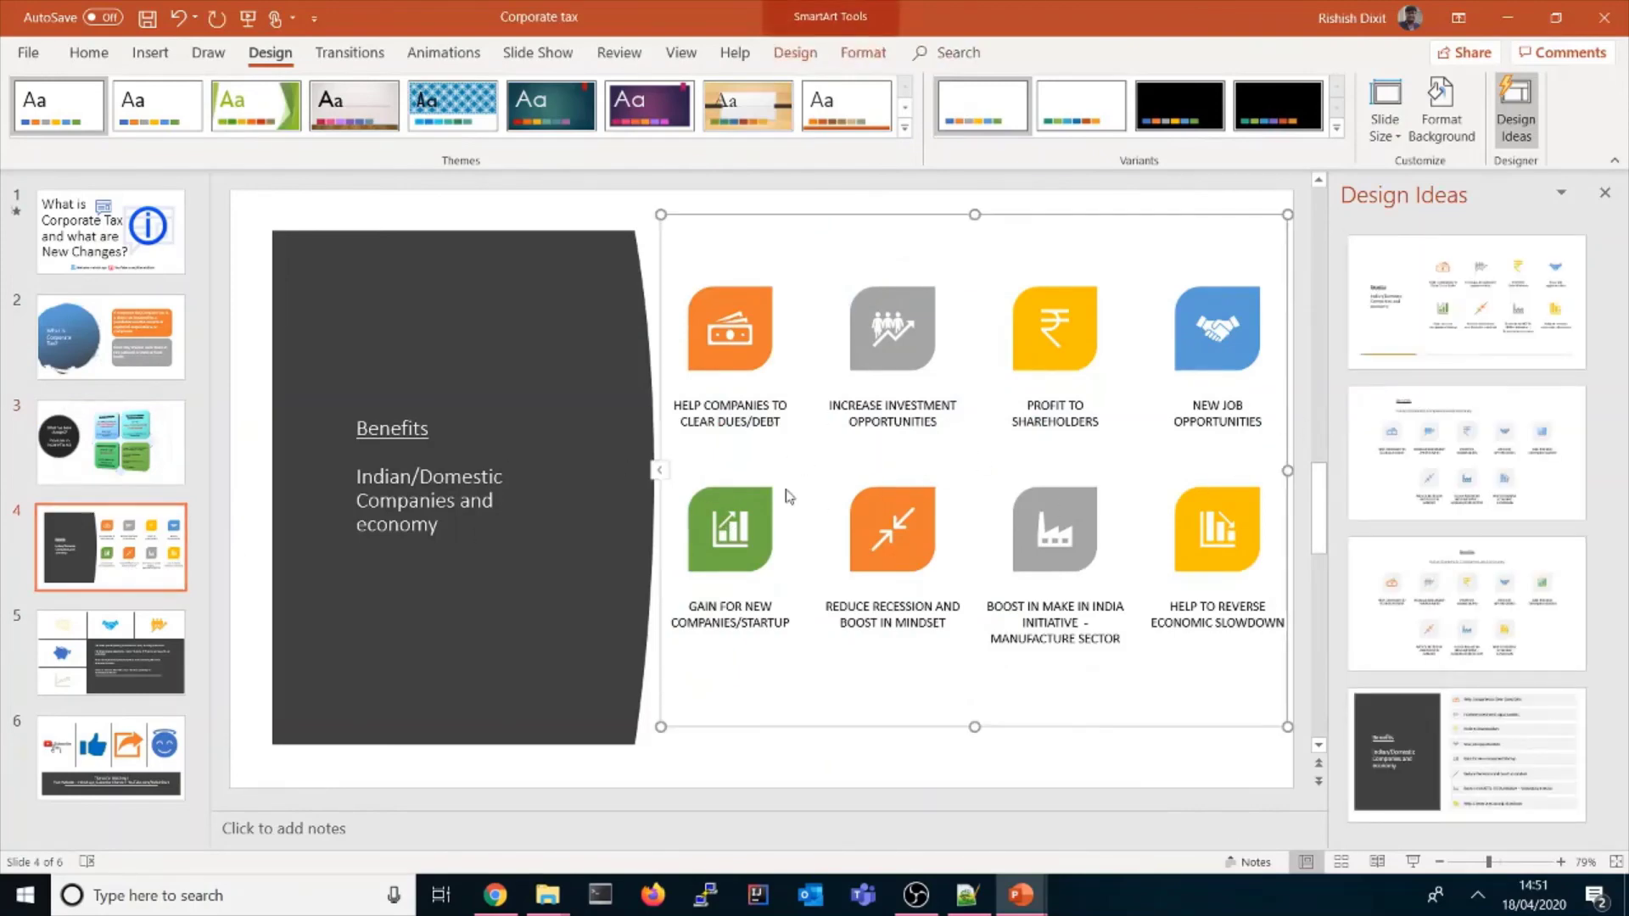
{"action": "left_click", "coordinate": [1485, 611]}
{"action": "left_click", "coordinate": [1485, 778]}
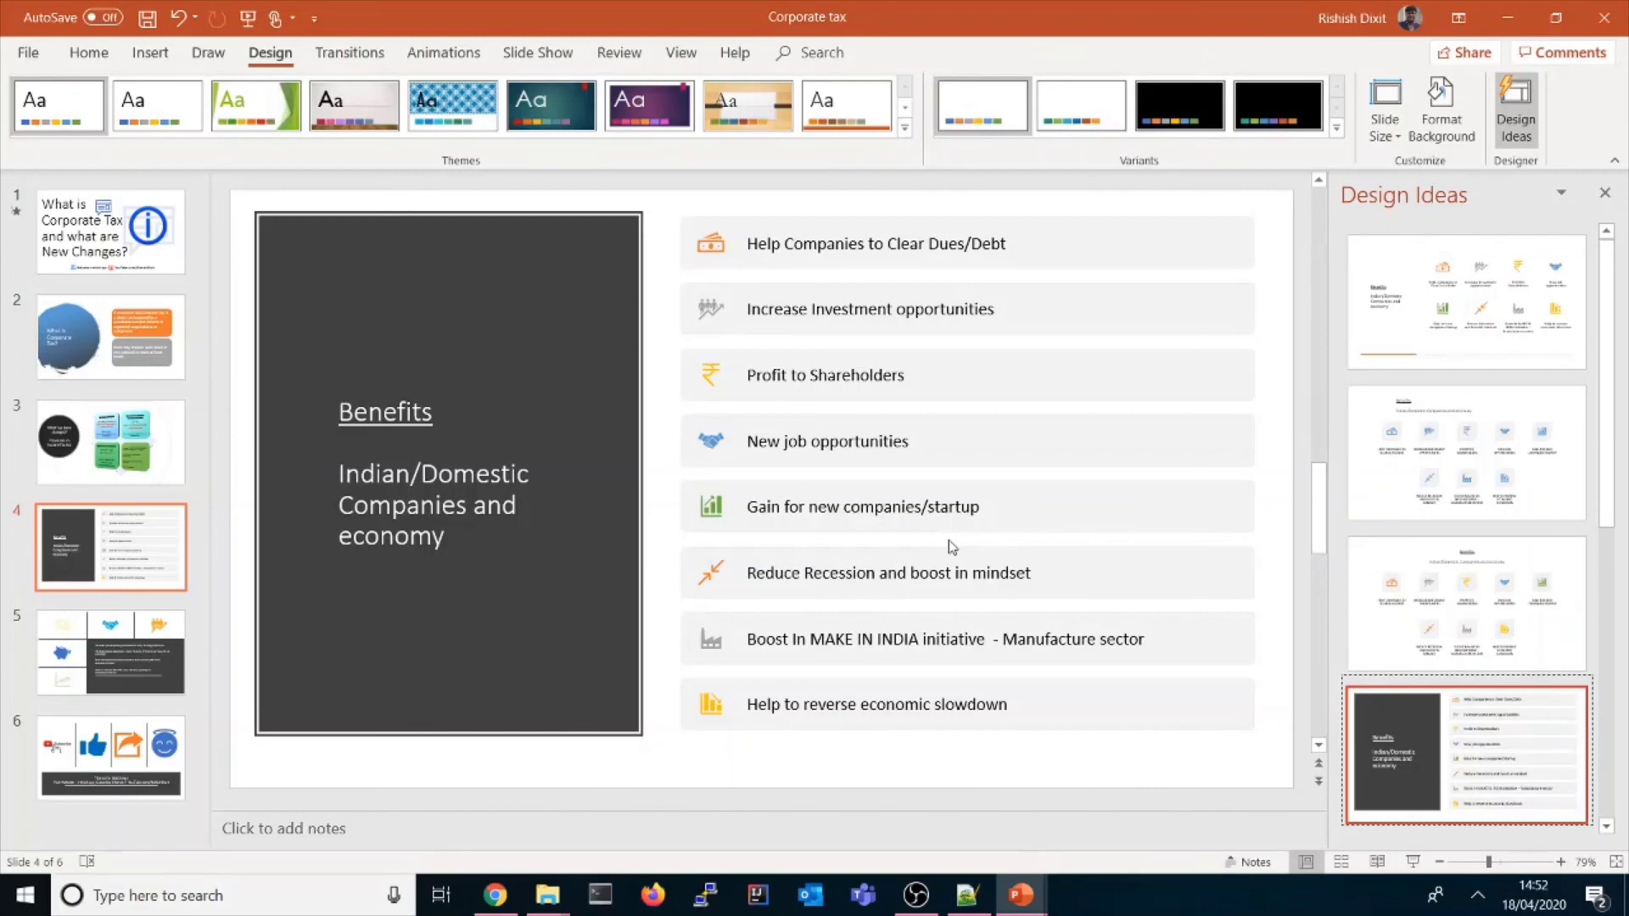
Step: Show slide 6, Thanks for Watching, with its design ideas listed
{"action": "left_click", "coordinate": [111, 758]}
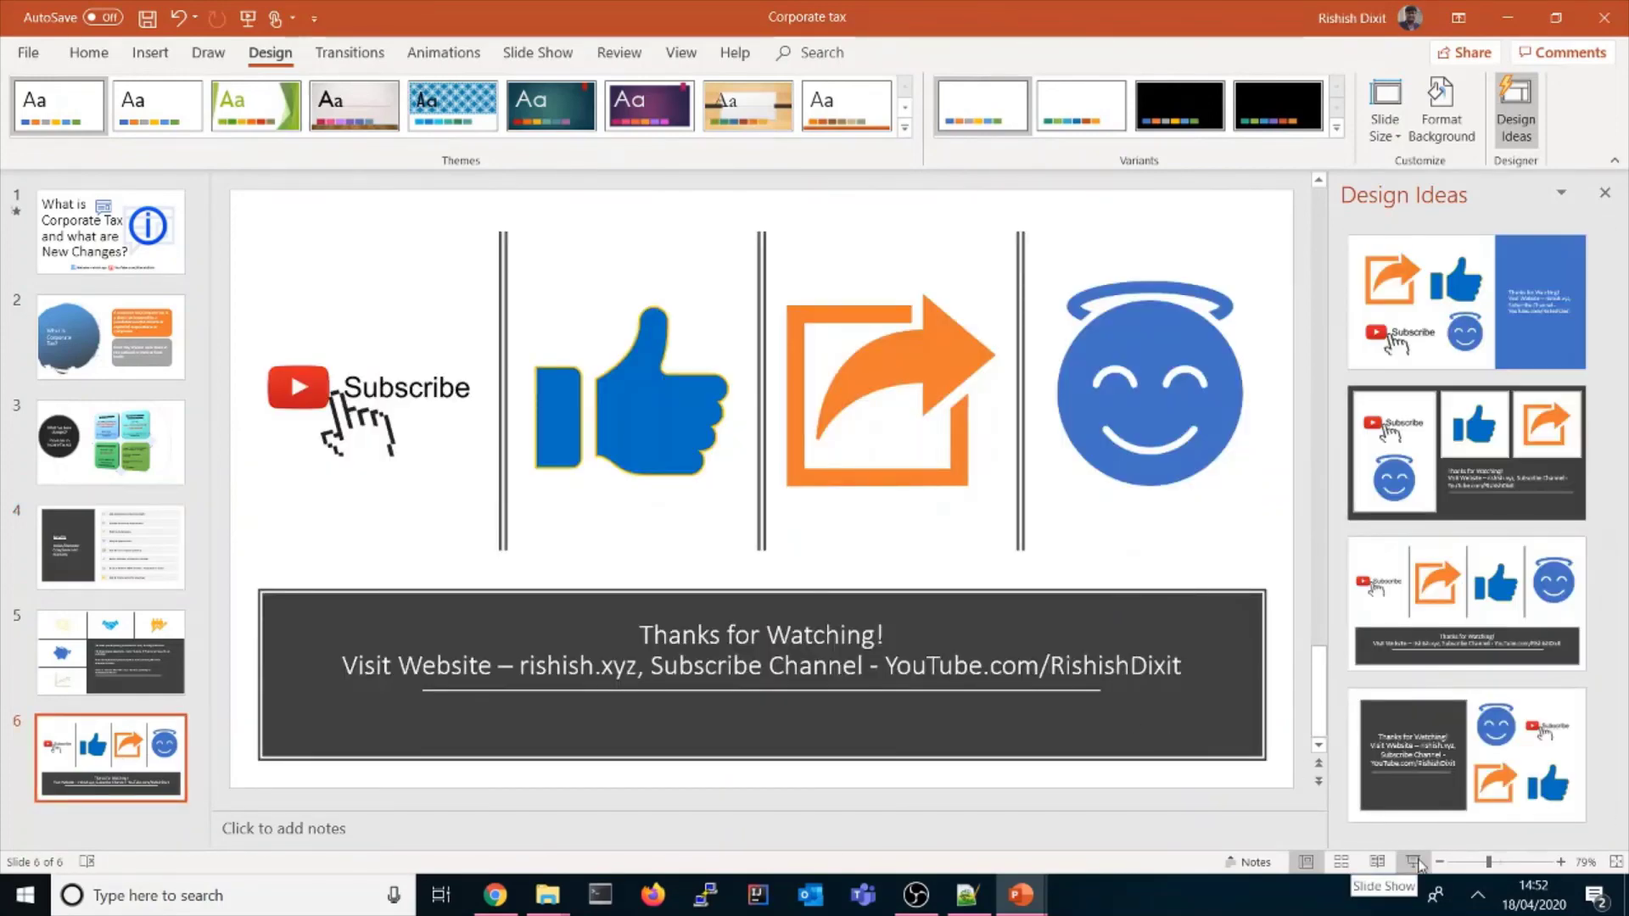